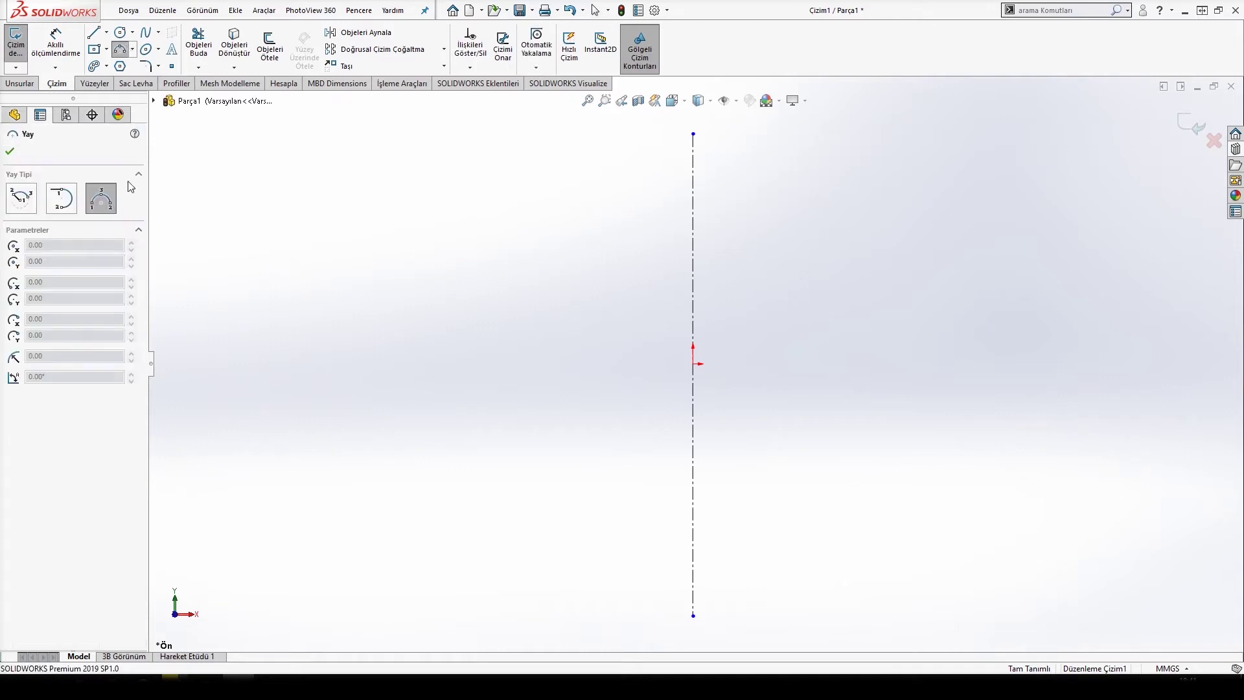
pyautogui.click(12, 194)
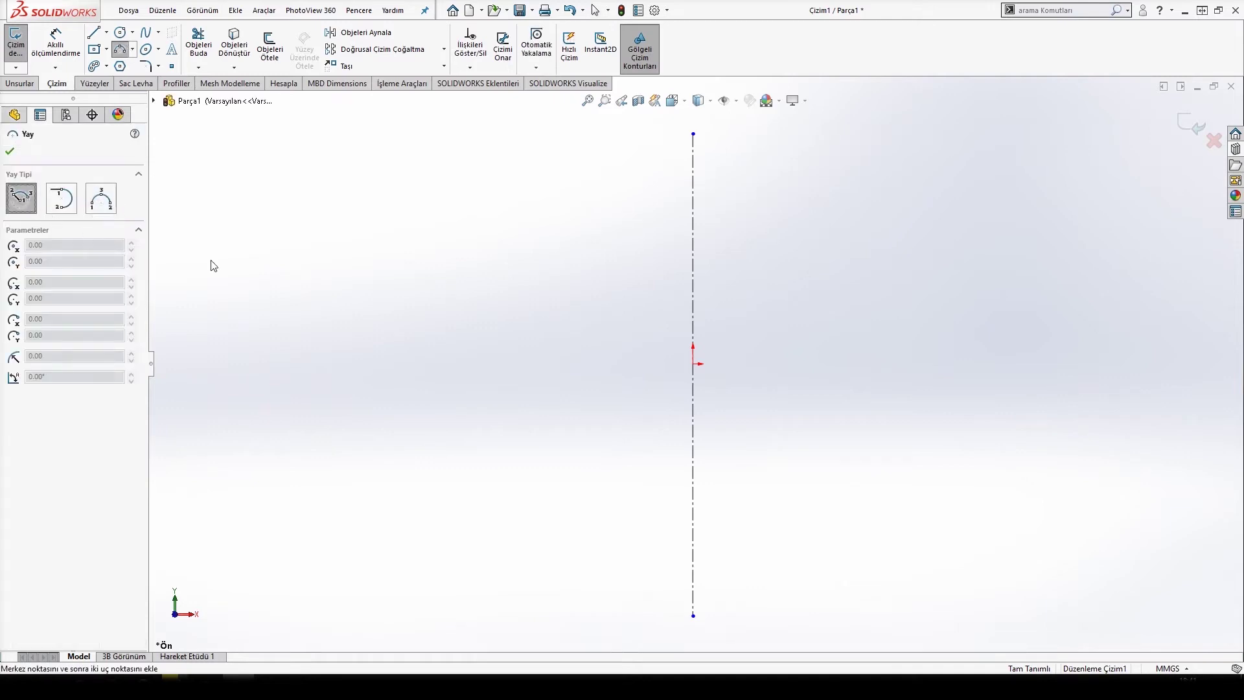
pyautogui.click(694, 364)
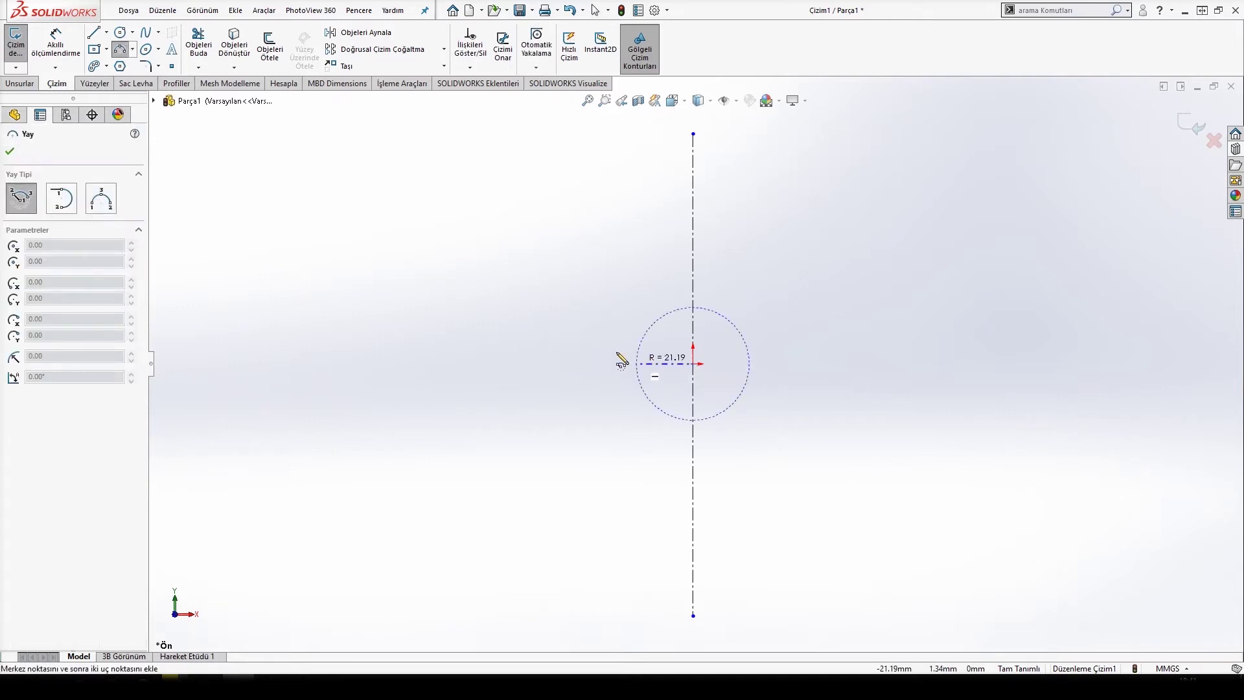
pyautogui.click(575, 352)
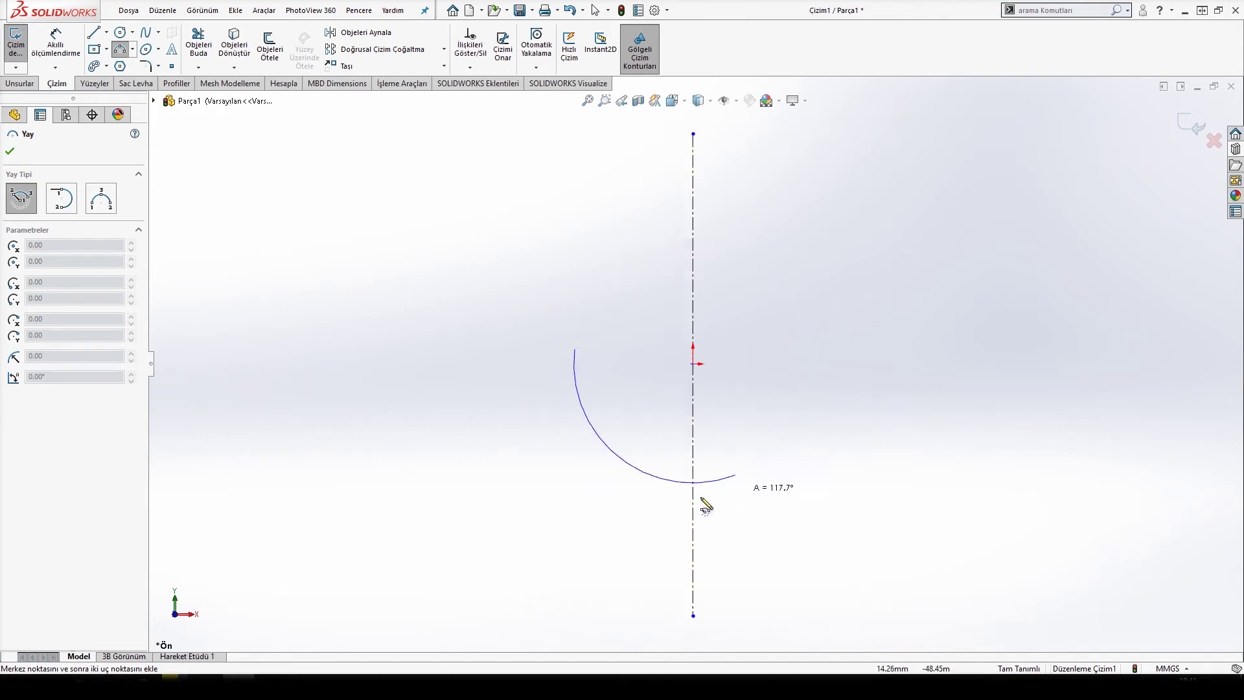
pyautogui.press('Escape')
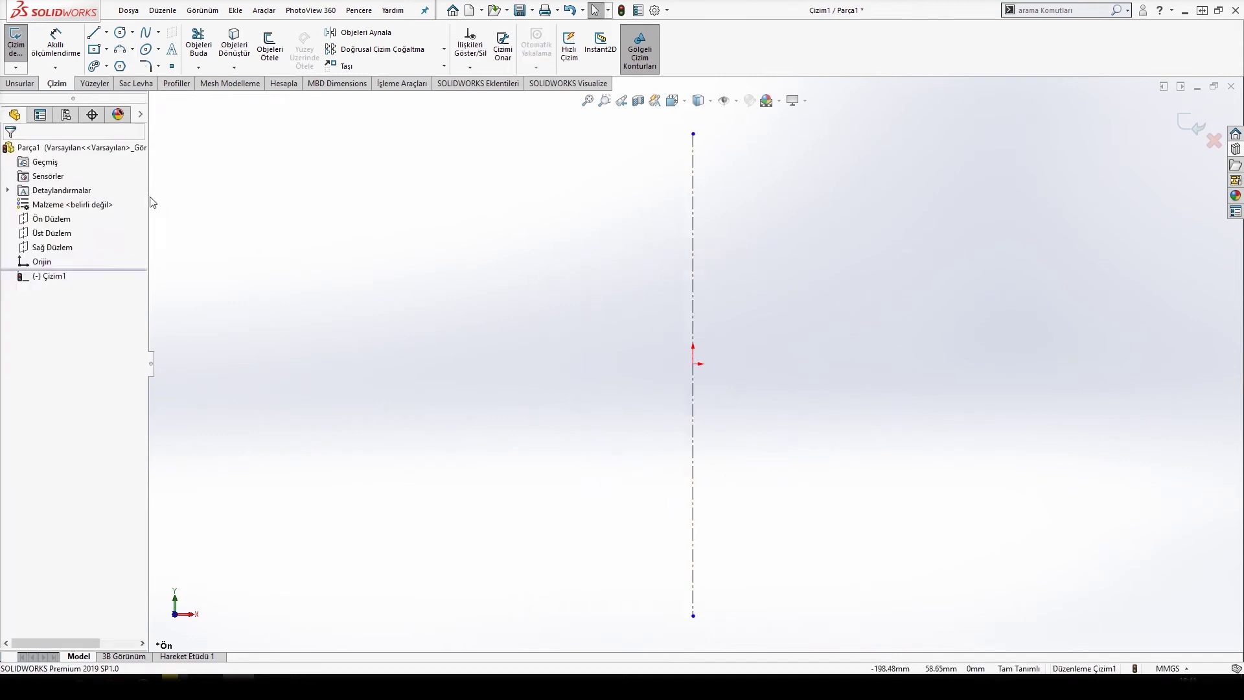
pyautogui.click(120, 52)
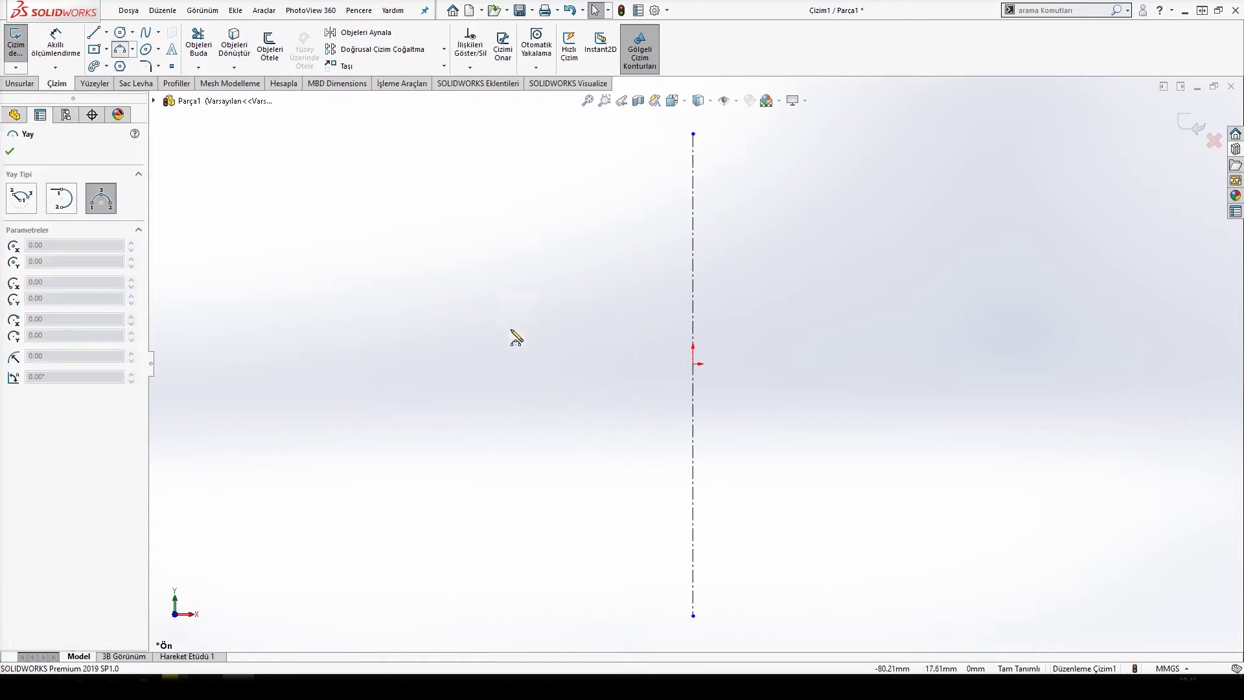
pyautogui.click(693, 364)
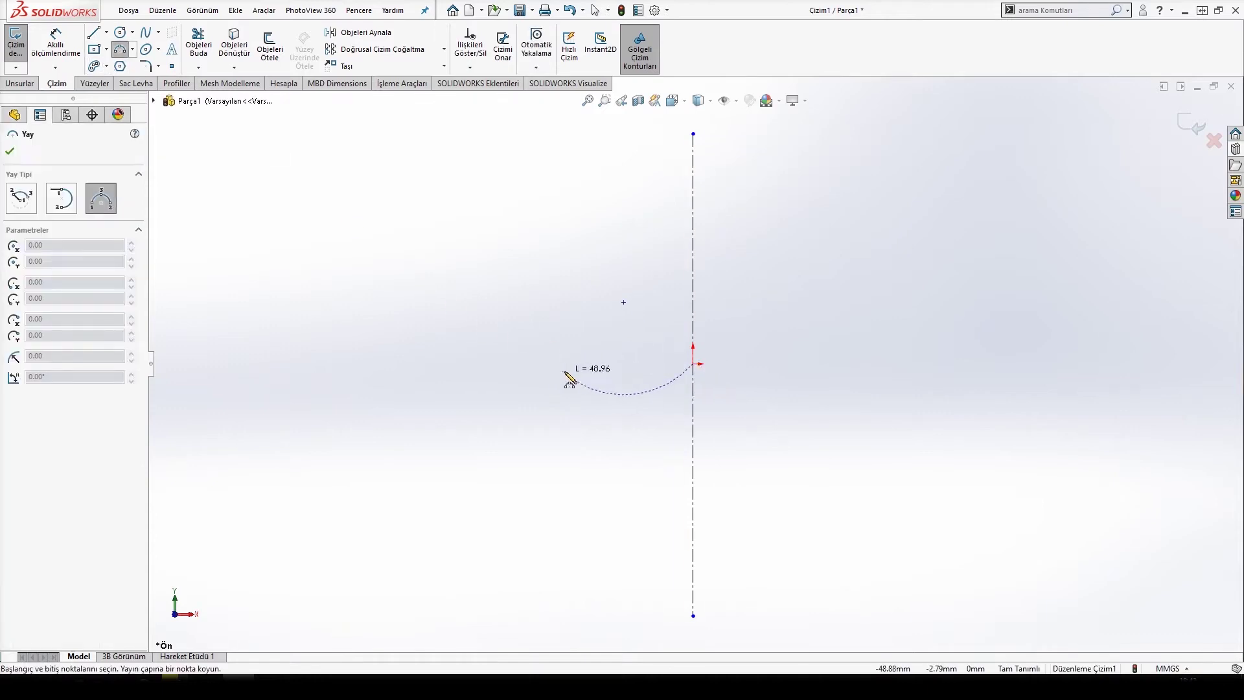
pyautogui.press('Escape')
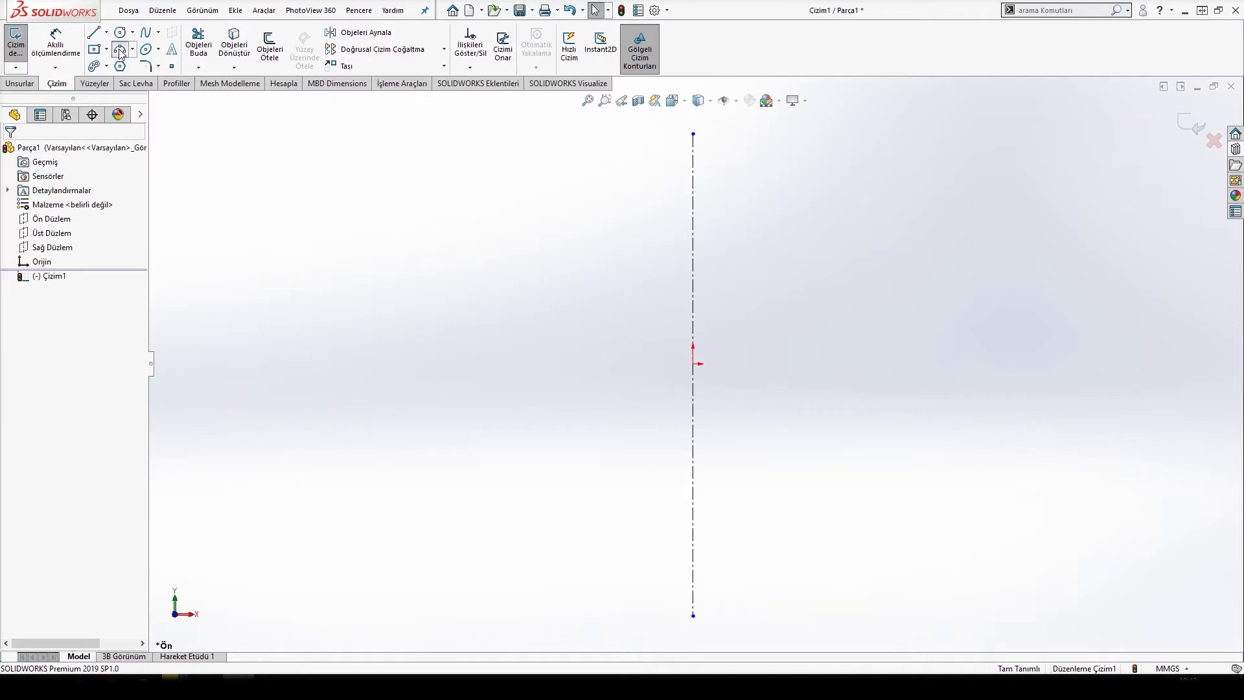
# - Sketch a centerpoint arc on the origin as an upper semicircle with a radius of about 52 mm
pyautogui.click(120, 51)
pyautogui.click(22, 199)
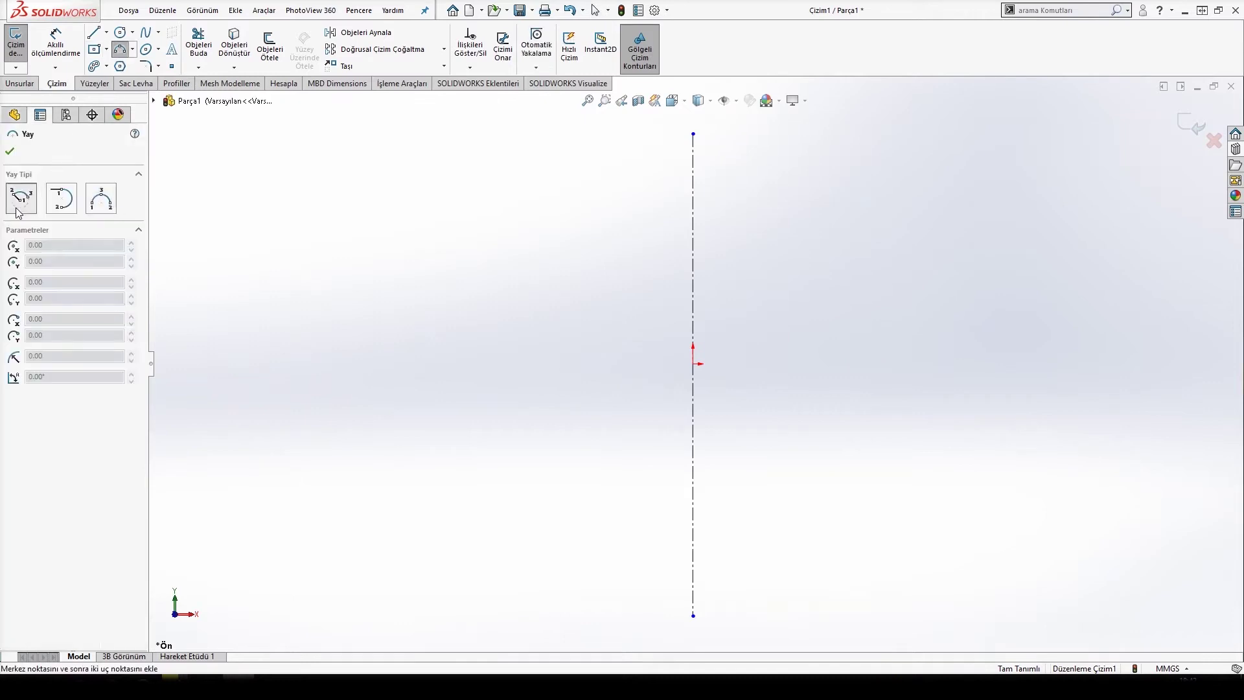
pyautogui.click(693, 364)
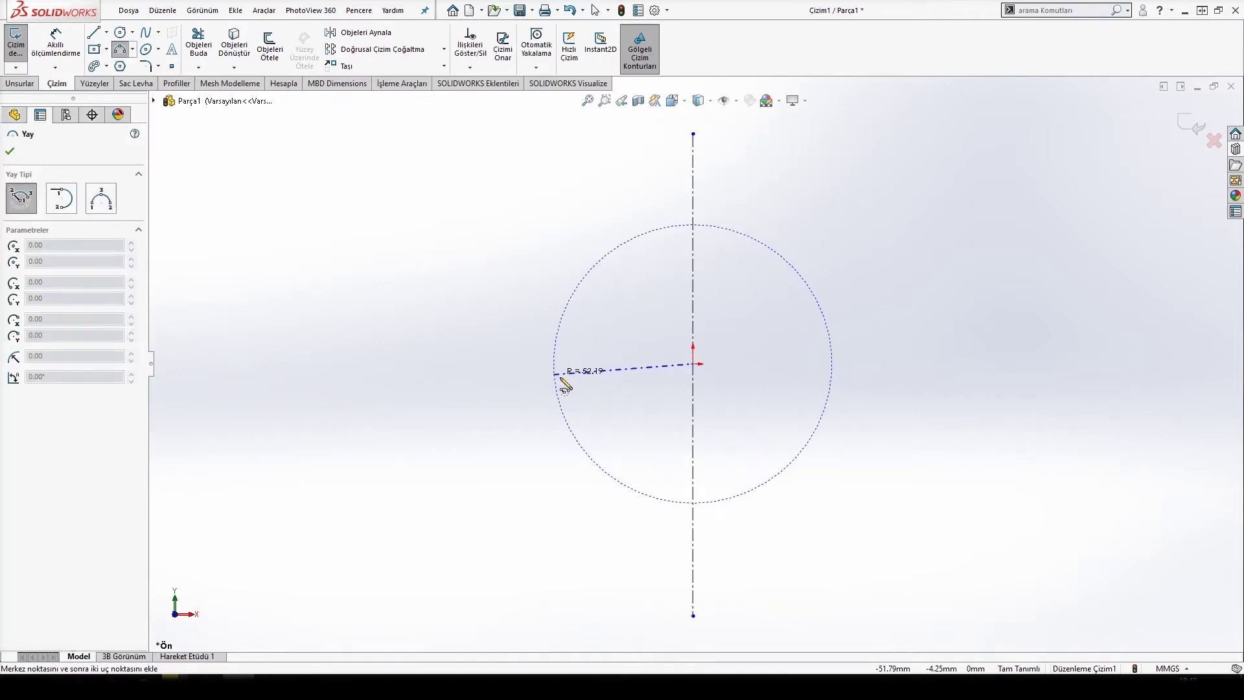
pyautogui.click(834, 363)
pyautogui.click(553, 364)
pyautogui.press('Escape')
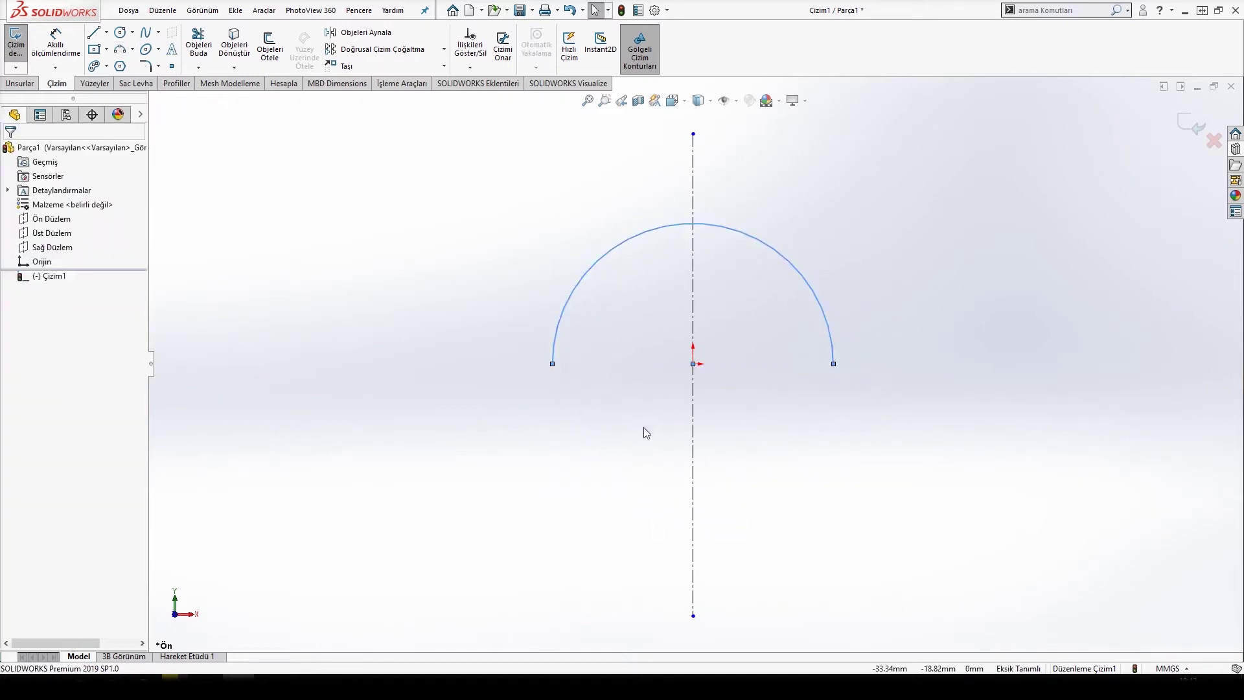
# - Sketch a slanted line about 249 mm long from the arc's left endpoint, running up and to the left
pyautogui.press('l')
pyautogui.scroll(5, 655, 402)
pyautogui.click(640, 370)
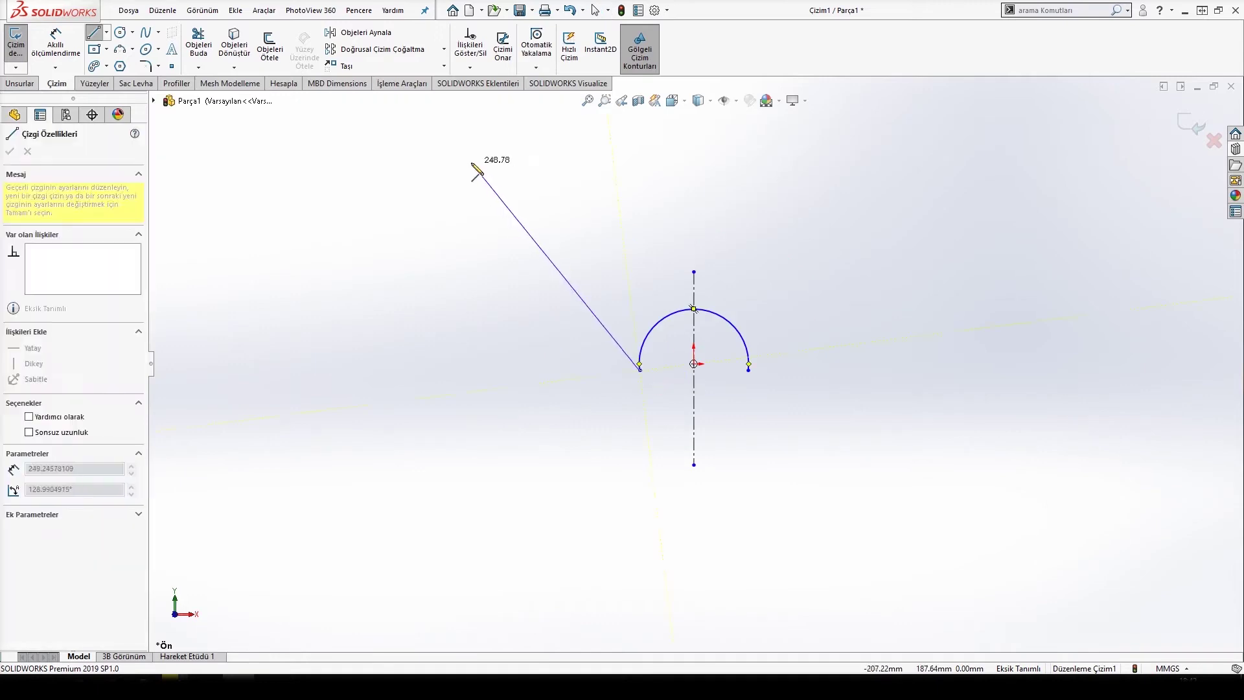
pyautogui.click(482, 170)
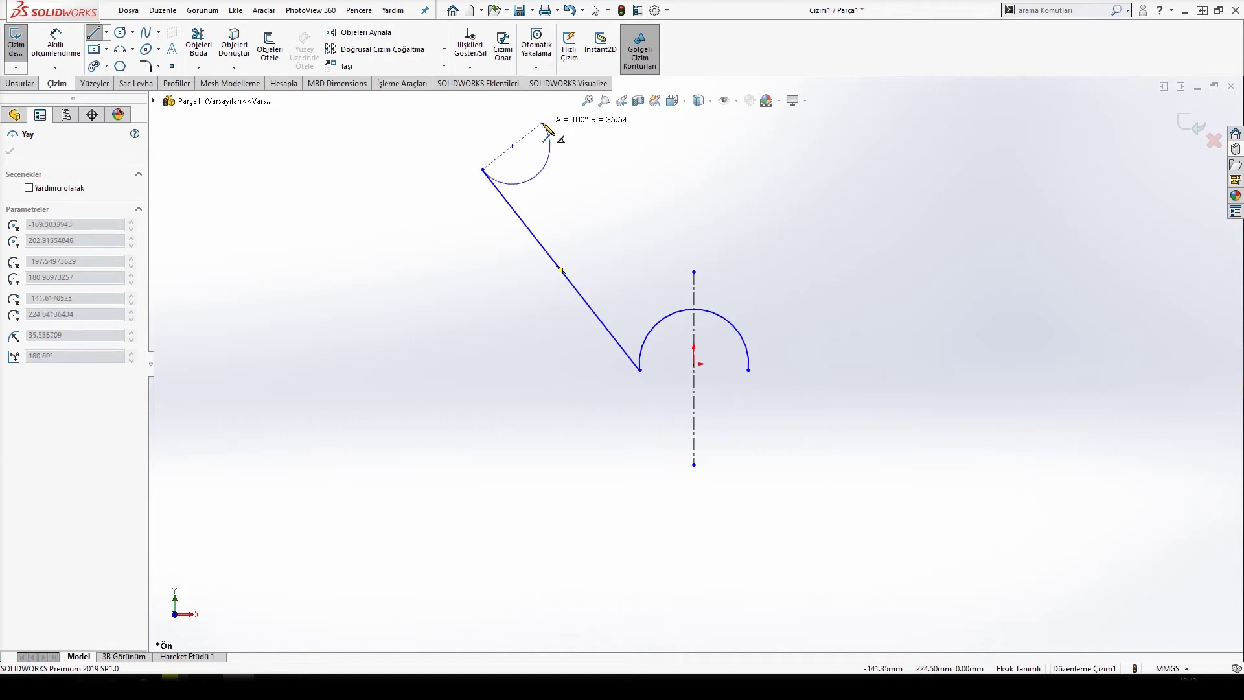
# - Continue the line with a 180° arc of about 36 mm radius and a line about 144 mm long ending above the centerline
pyautogui.click(545, 122)
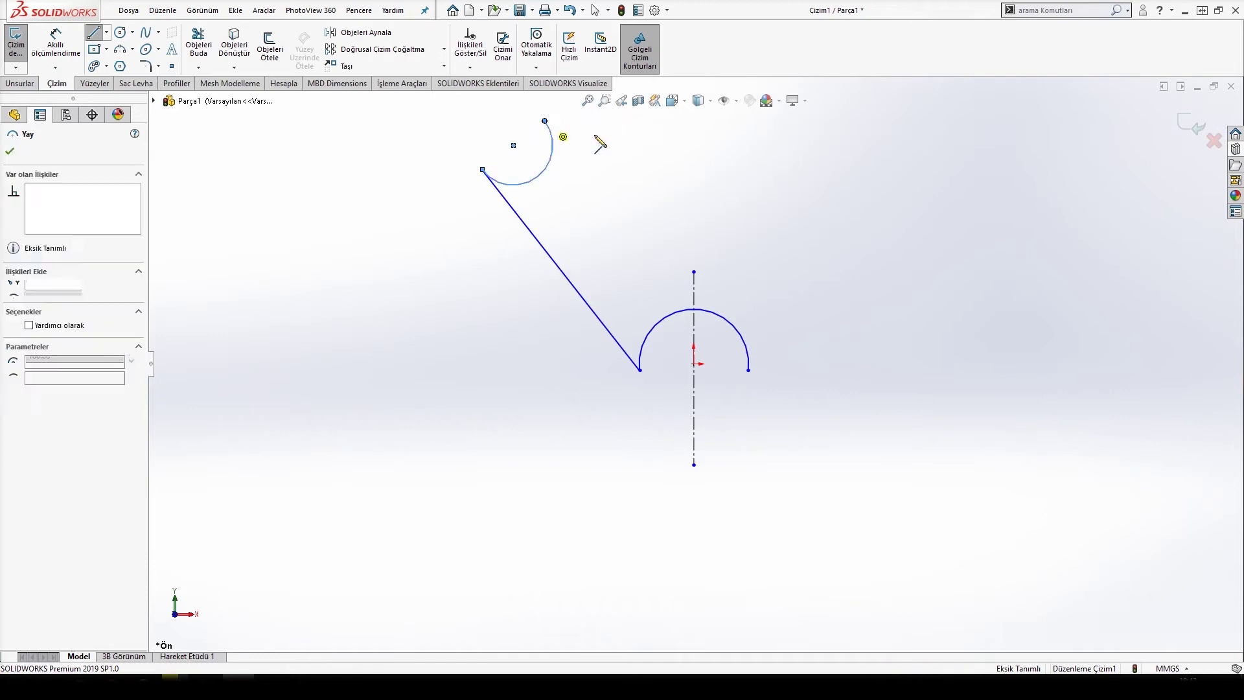
pyautogui.click(694, 158)
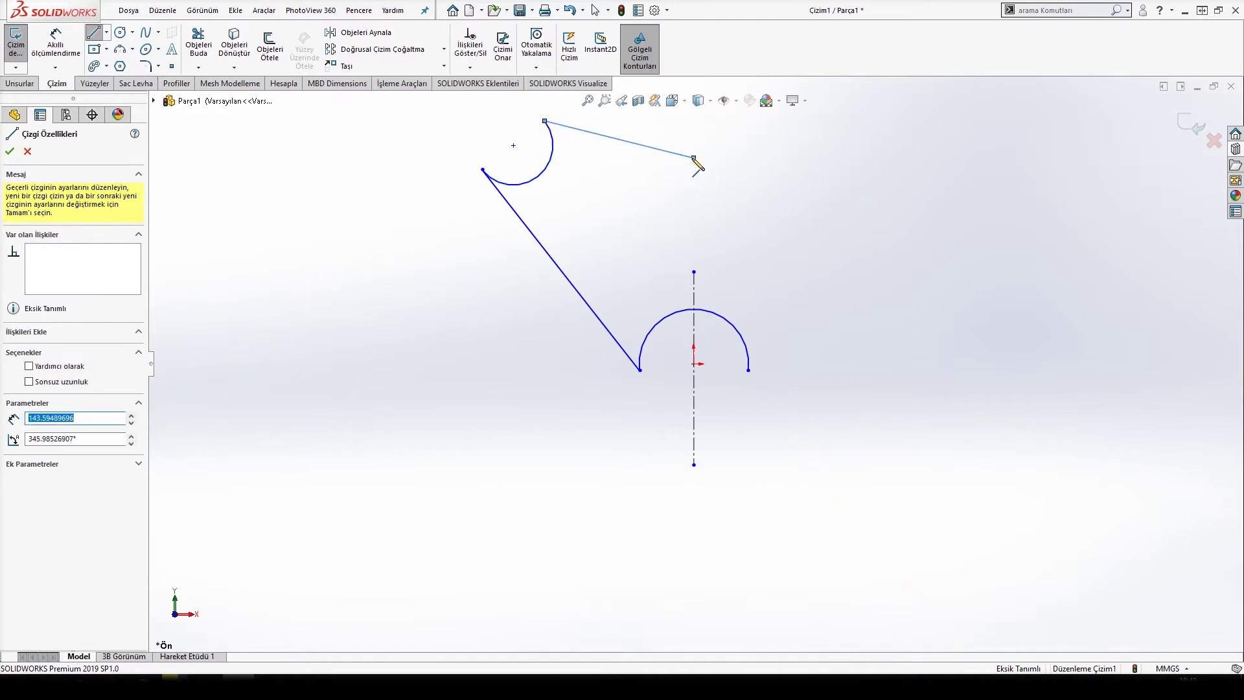
pyautogui.press('Escape')
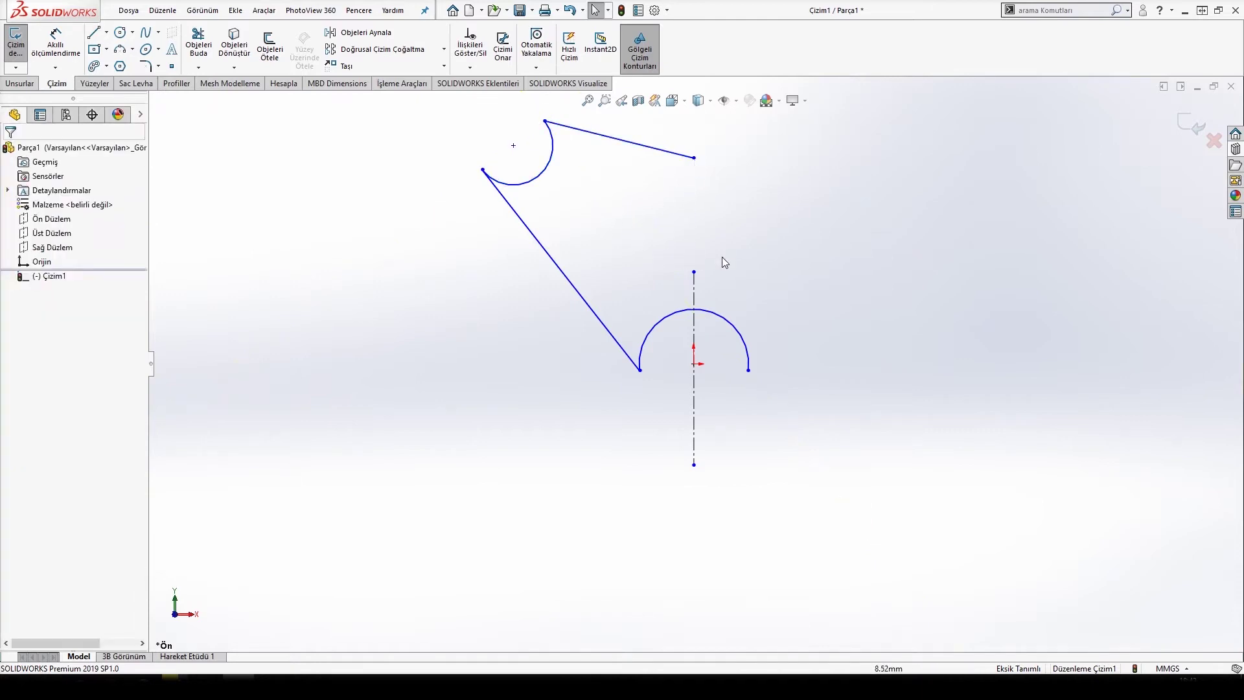
# - Dimension the radius of the arc centered on the origin as 93 mm
pyautogui.click(655, 372)
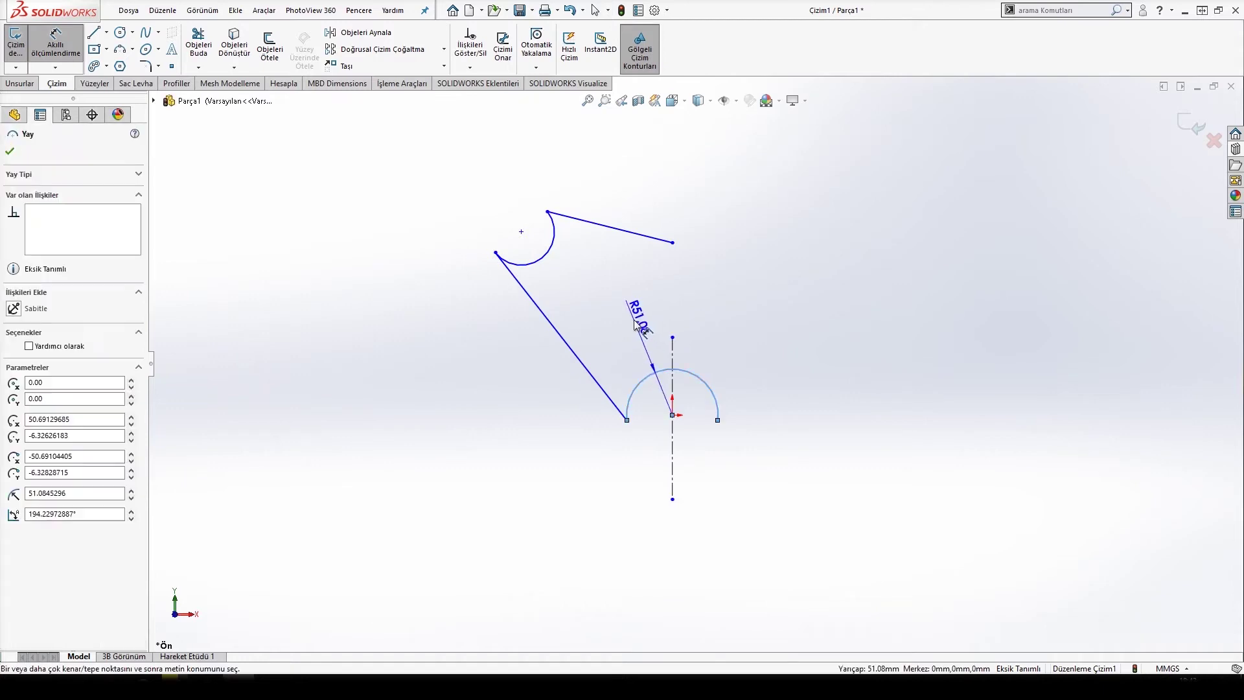
pyautogui.click(635, 320)
pyautogui.write('93')
pyautogui.press('Return')
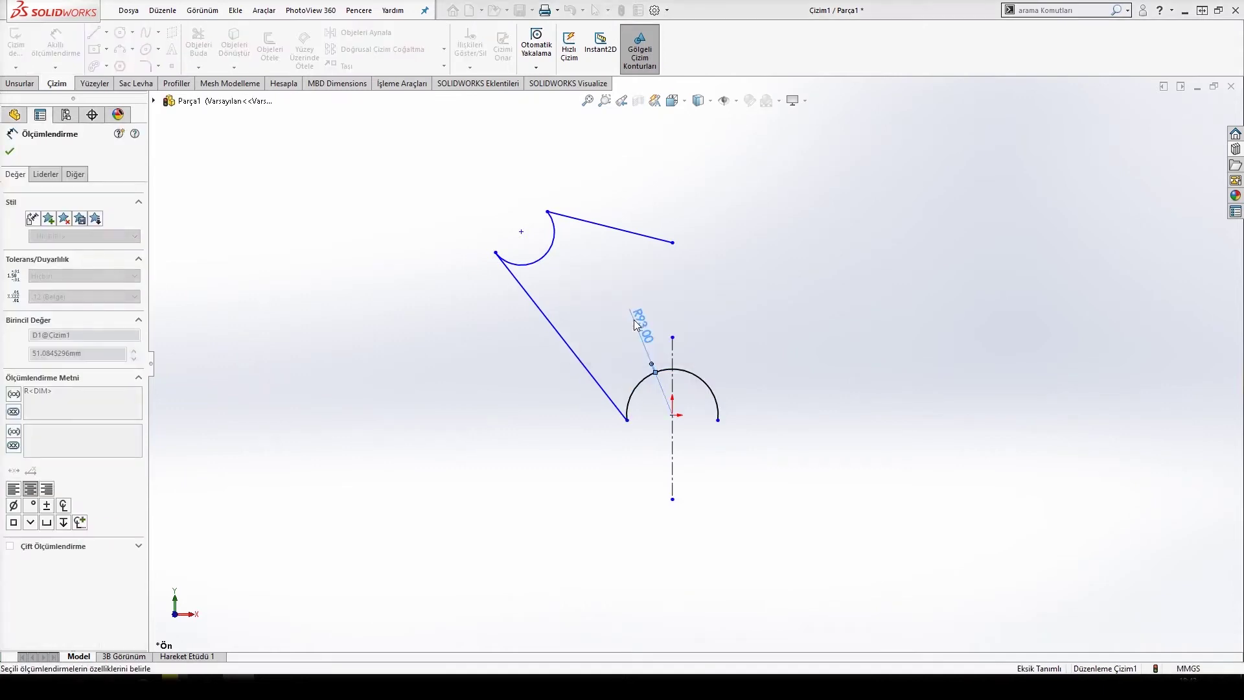
pyautogui.press('Escape')
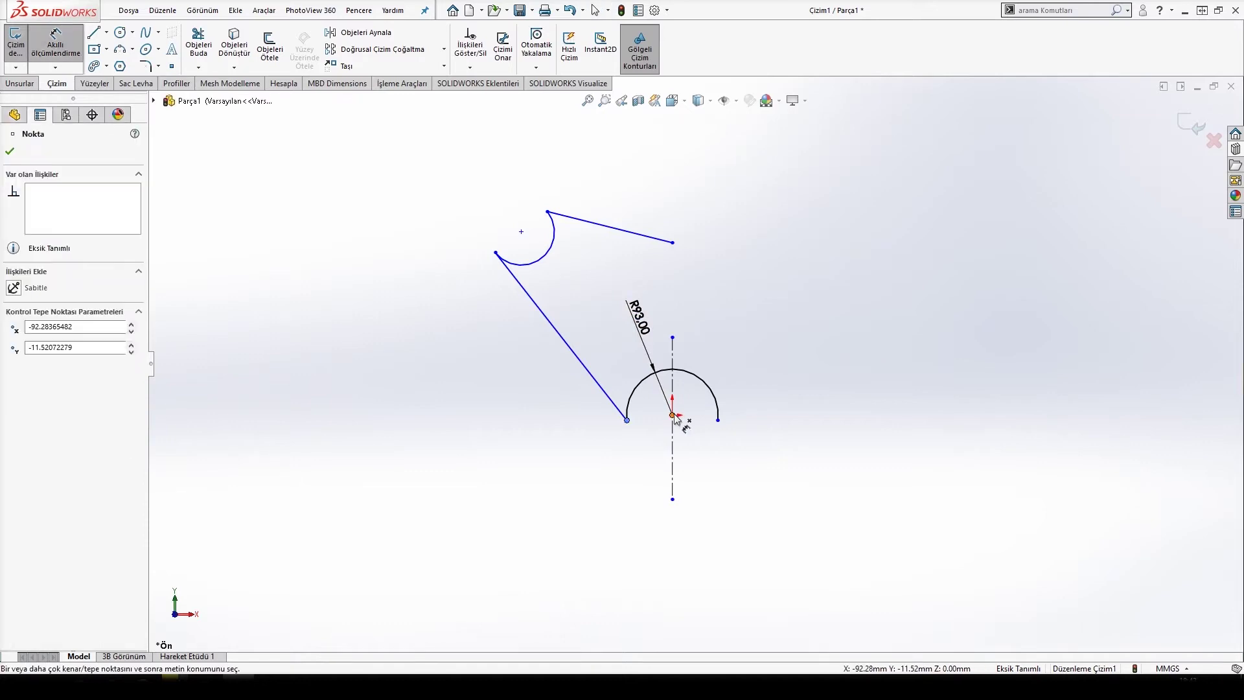
pyautogui.click(672, 416)
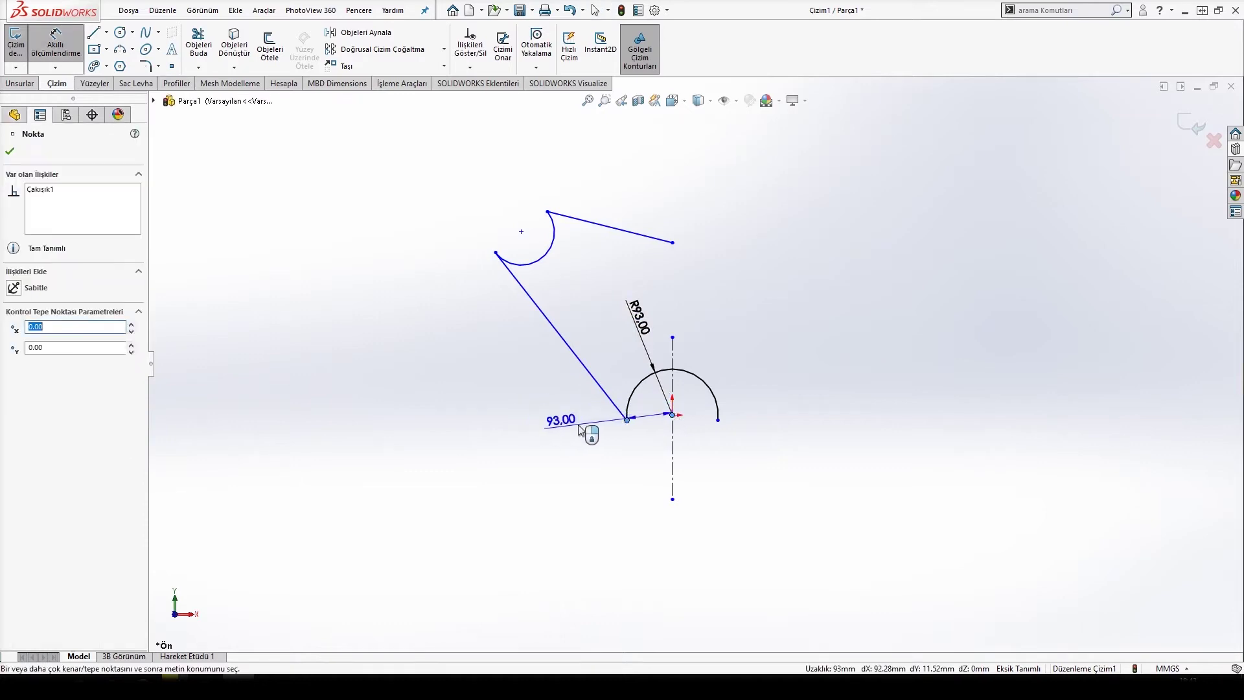
pyautogui.scroll(-10, 651, 428)
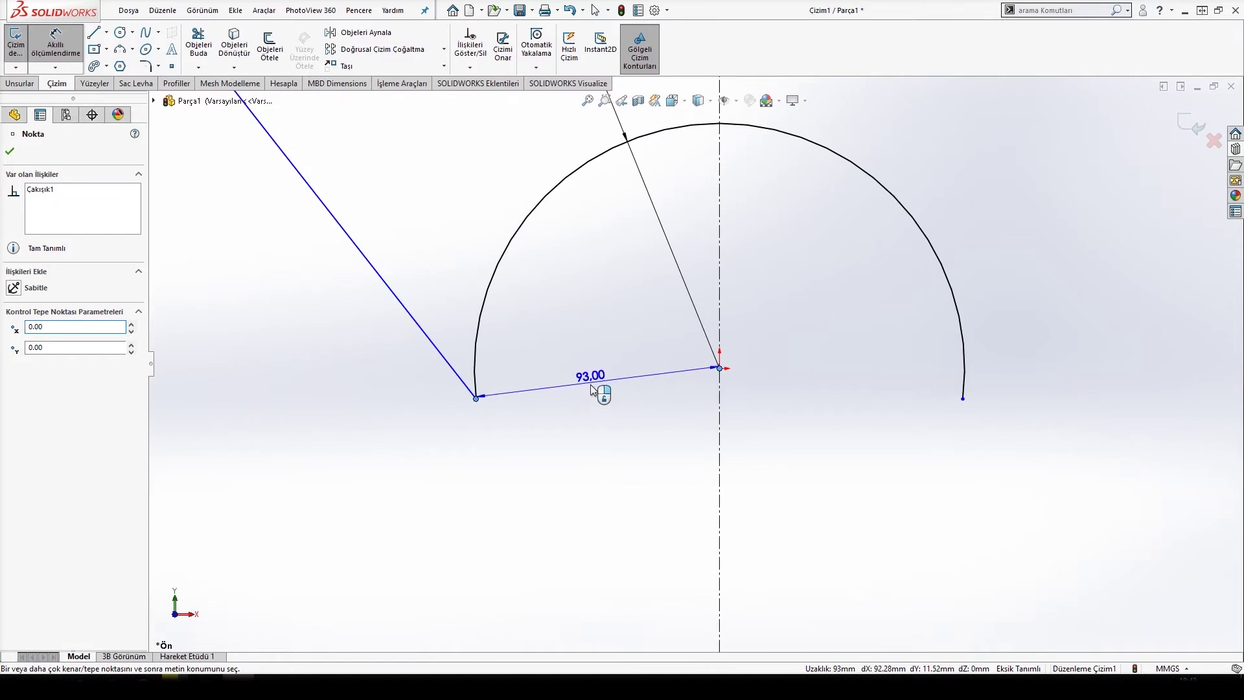
pyautogui.press('Escape')
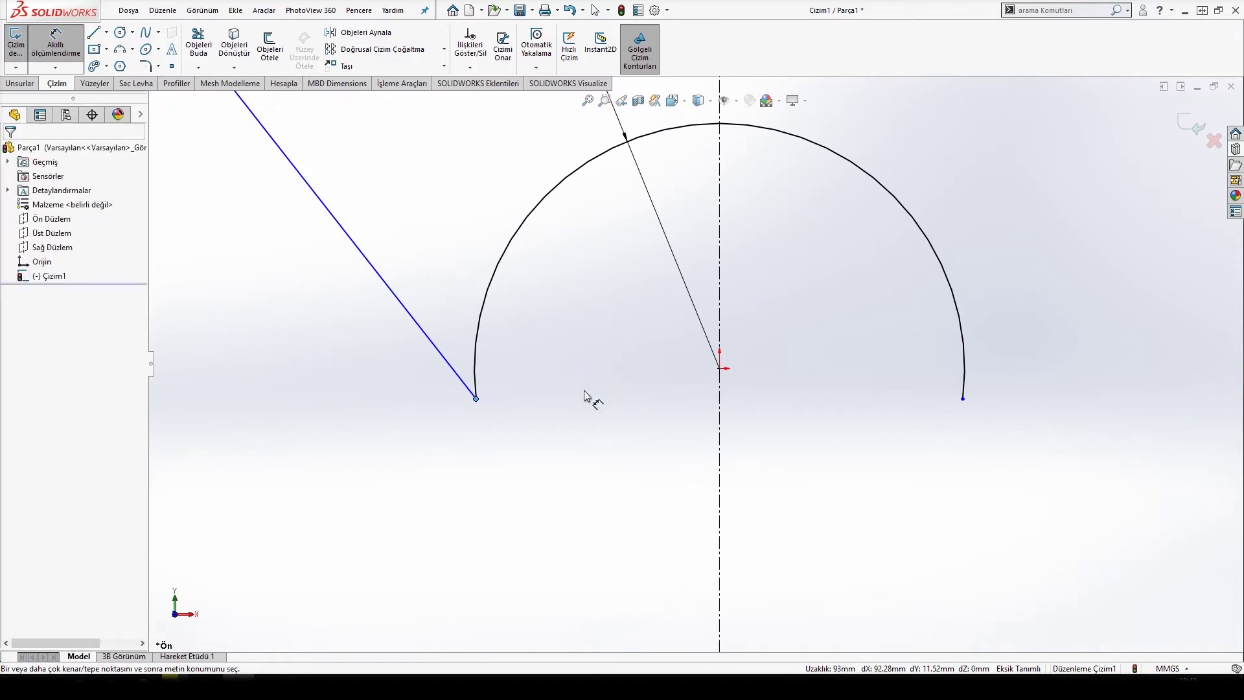
# - Dimension the vertical distance between the origin and the large arc's left endpoint as 10.5 mm
pyautogui.click(477, 399)
pyautogui.press('Escape')
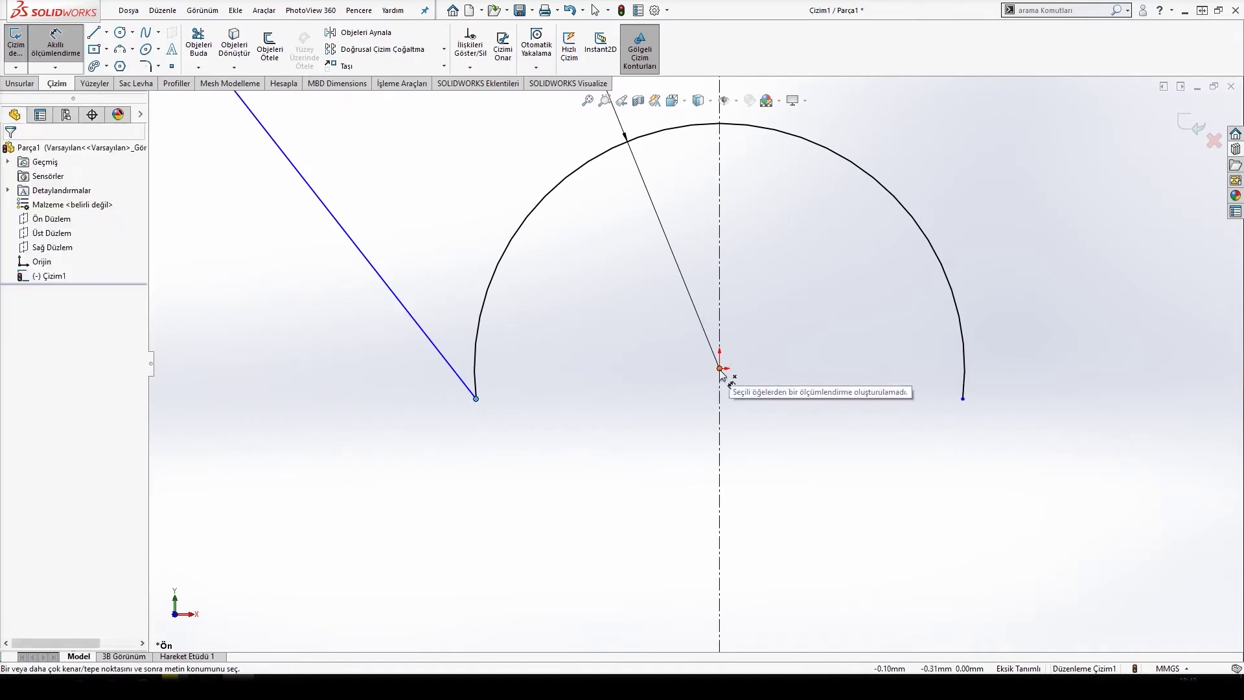
pyautogui.click(719, 368)
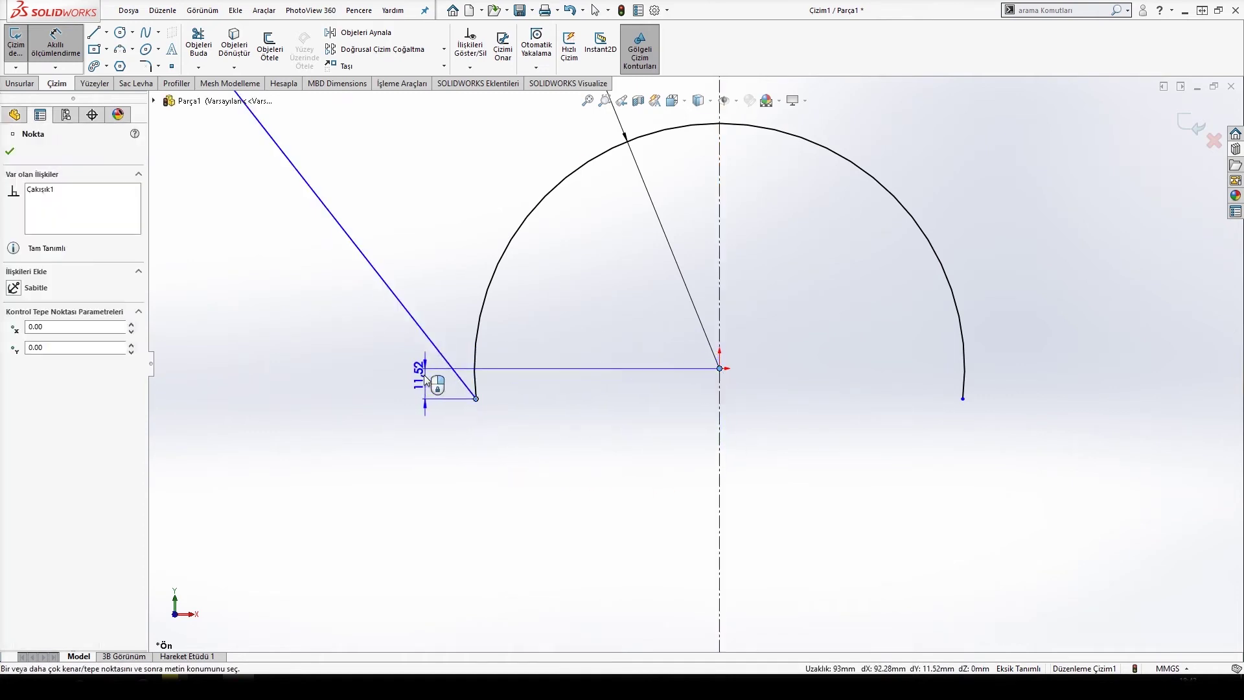
pyautogui.click(285, 315)
pyautogui.write('10.5')
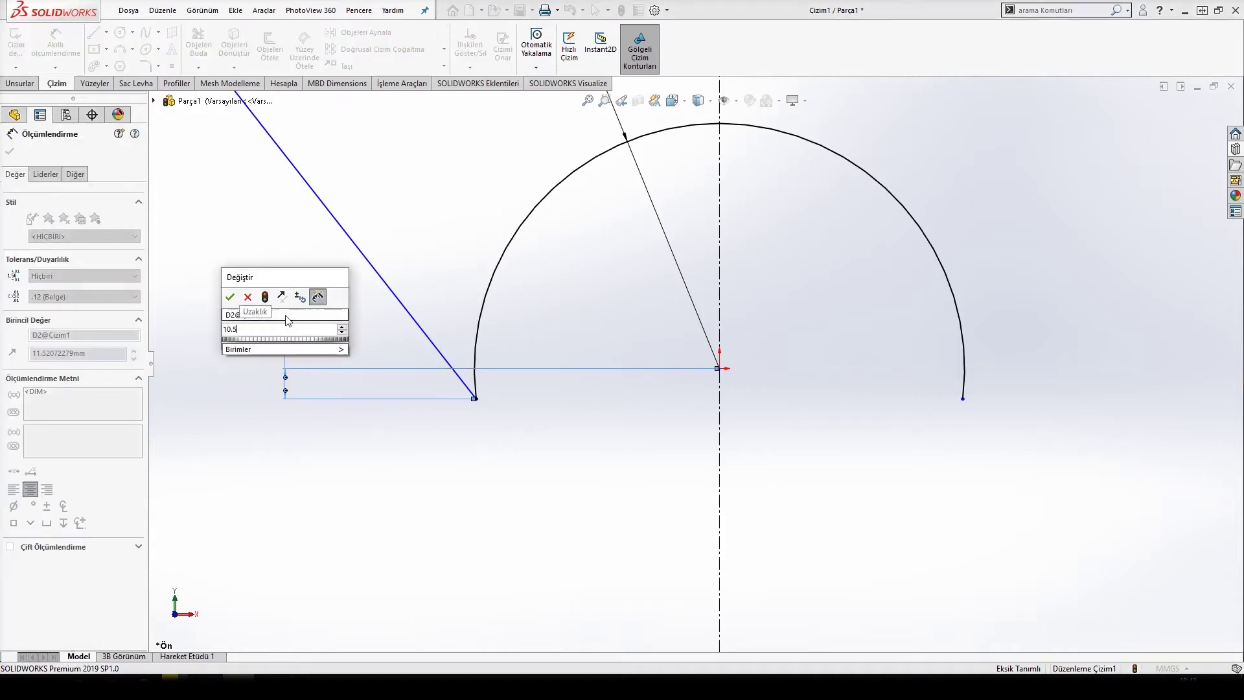
pyautogui.press('Return')
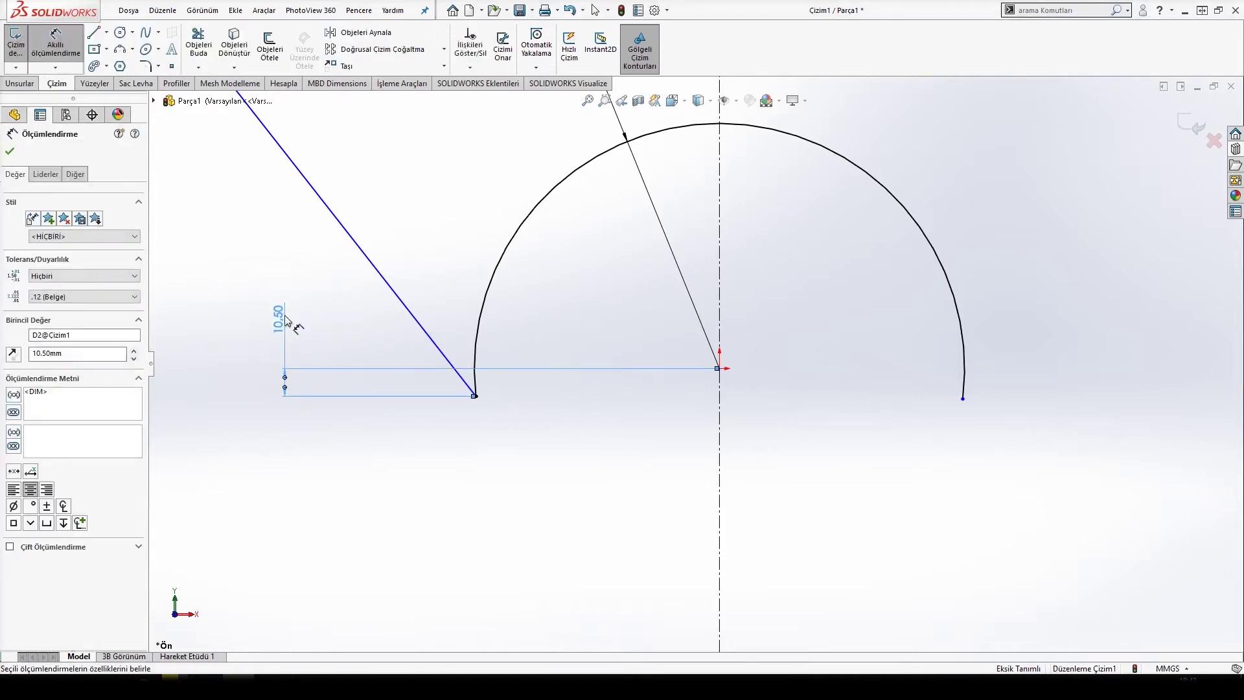
pyautogui.click(6, 149)
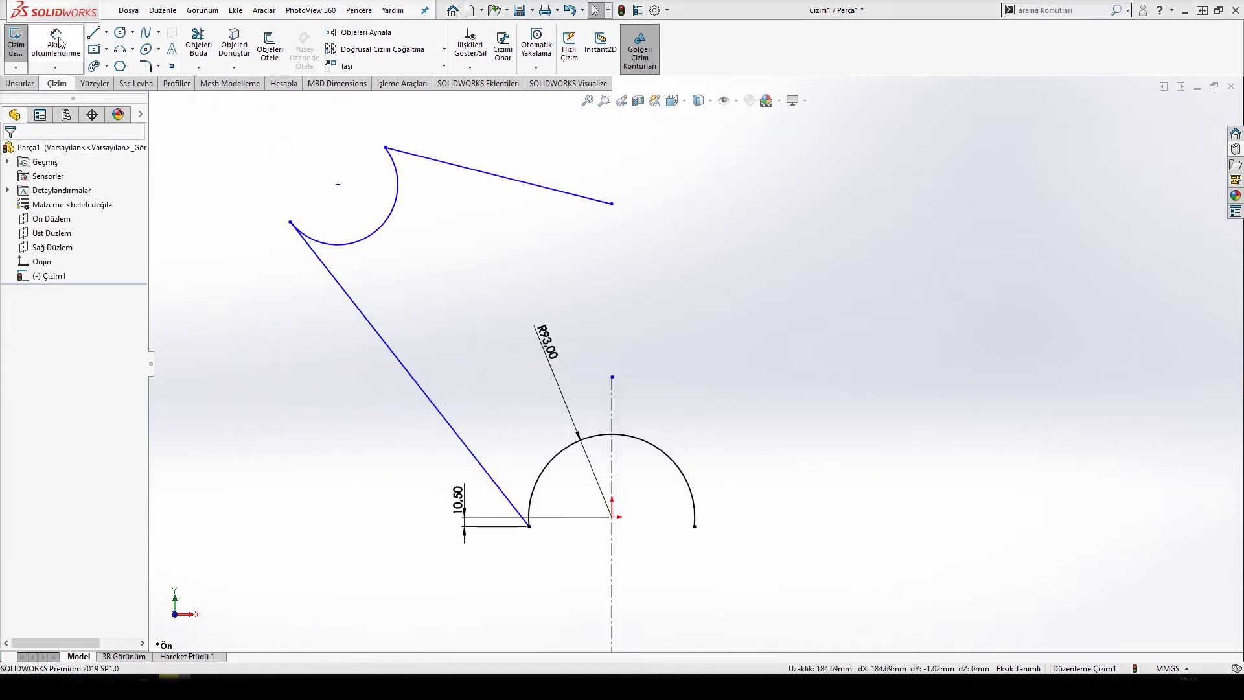
# - Dimension the angle between the long slanted line and the vertical centerline as 31.56°
pyautogui.click(57, 43)
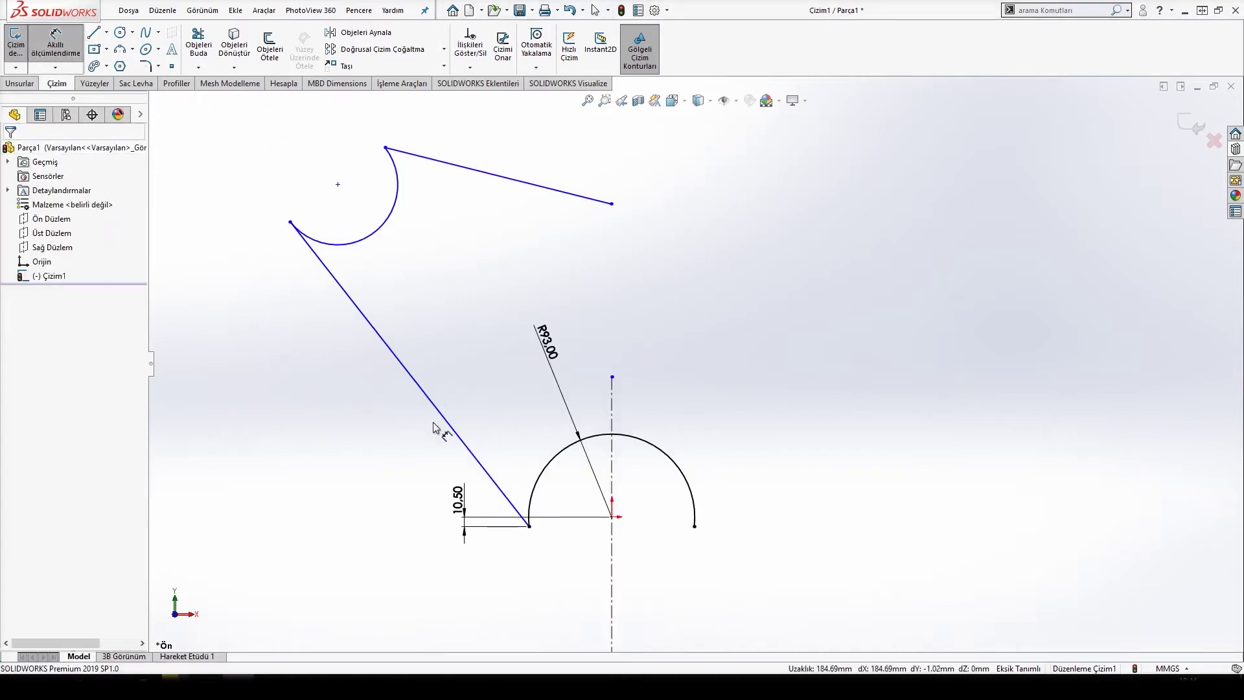
pyautogui.click(477, 461)
pyautogui.click(612, 409)
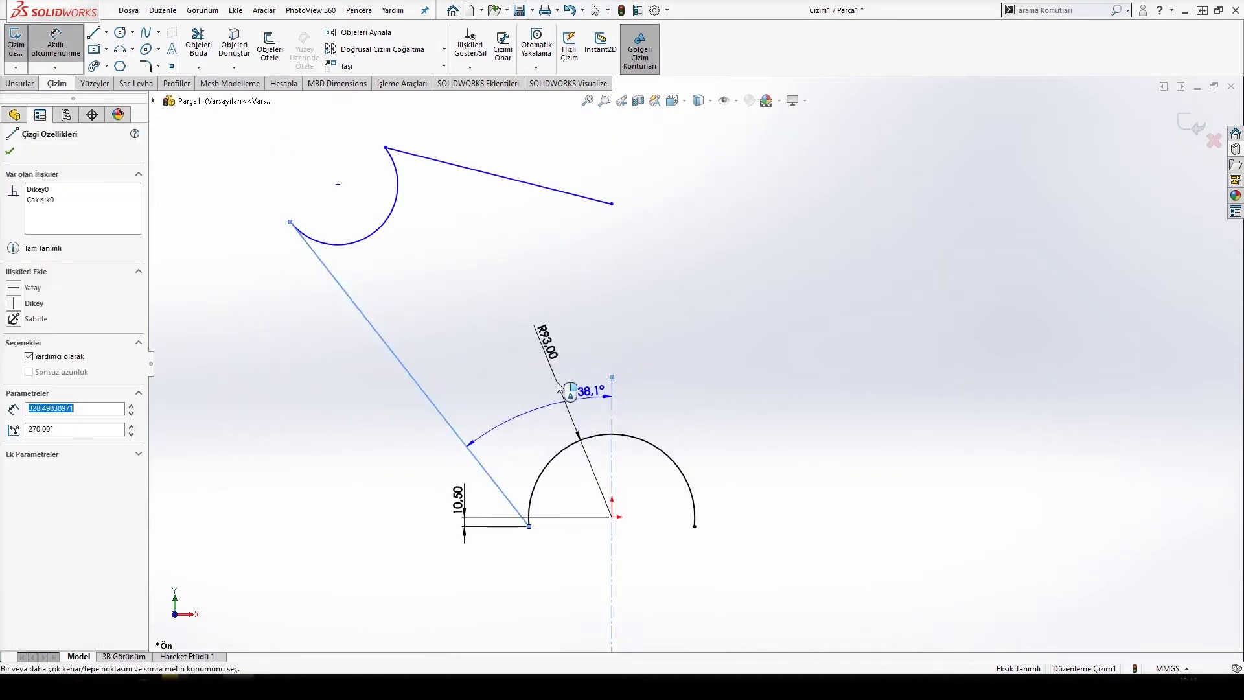
pyautogui.click(469, 315)
pyautogui.write('31.56')
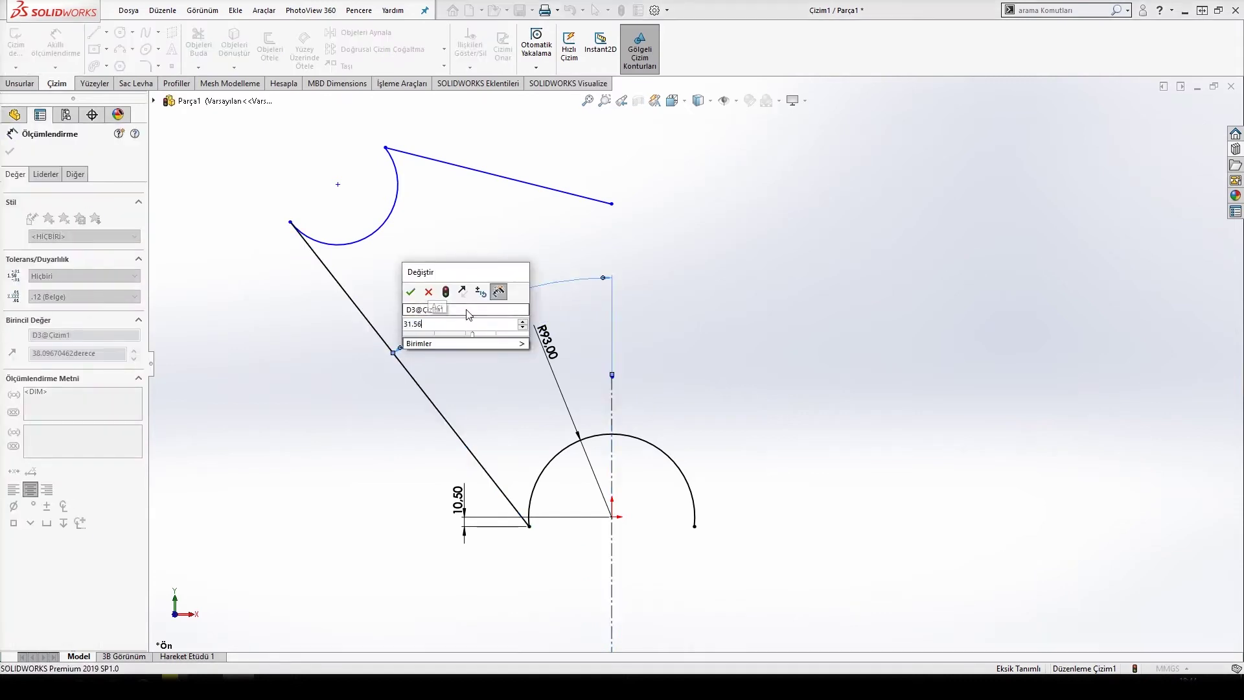
pyautogui.press('Return')
pyautogui.press('Escape')
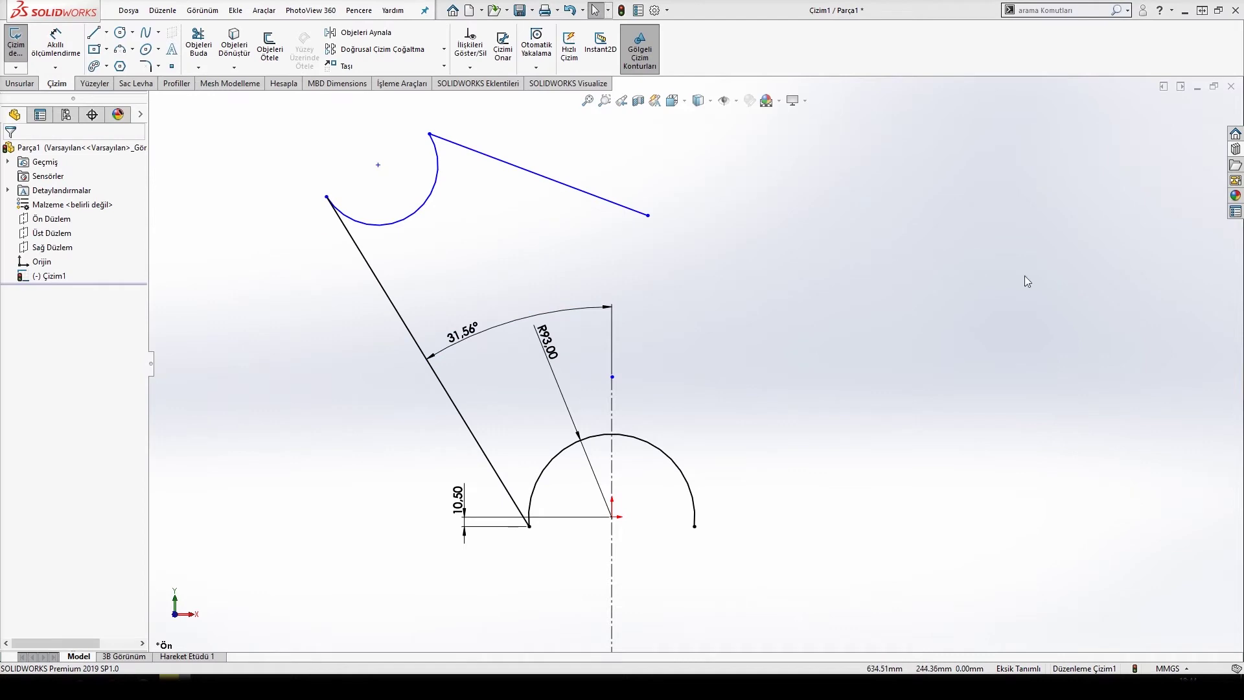
# - Dimension the radius of the upper connecting arc as 51.7 mm
pyautogui.click(56, 42)
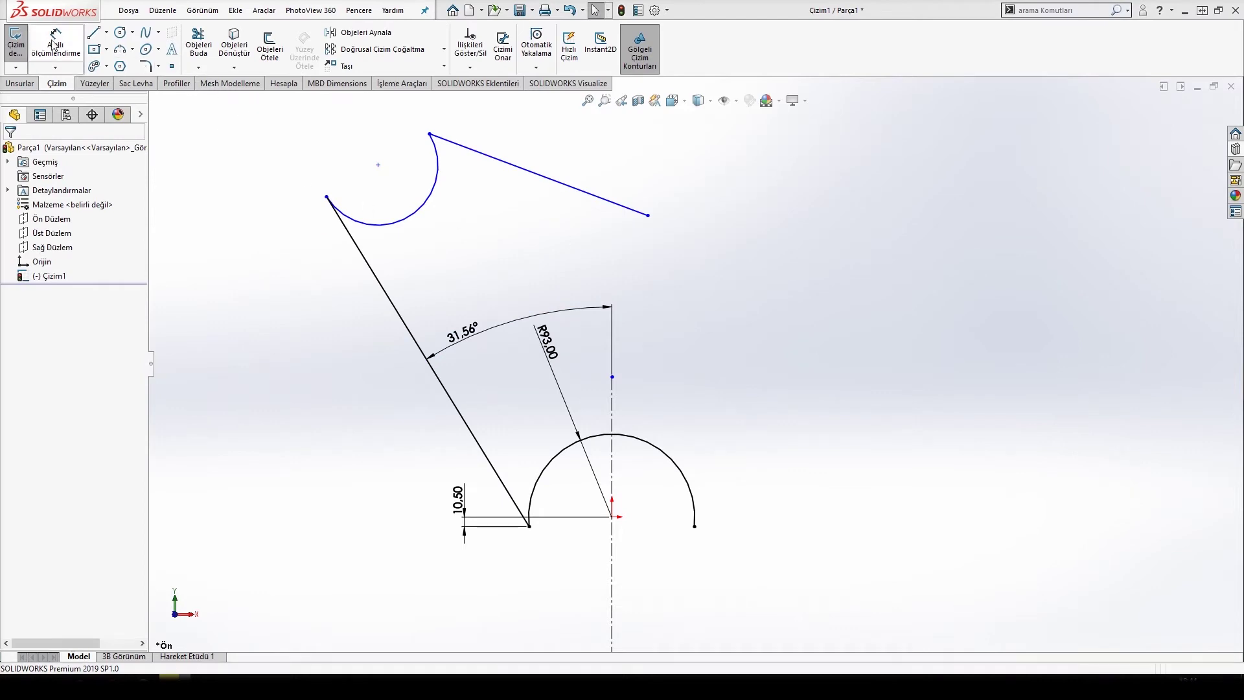
pyautogui.click(427, 208)
pyautogui.click(467, 247)
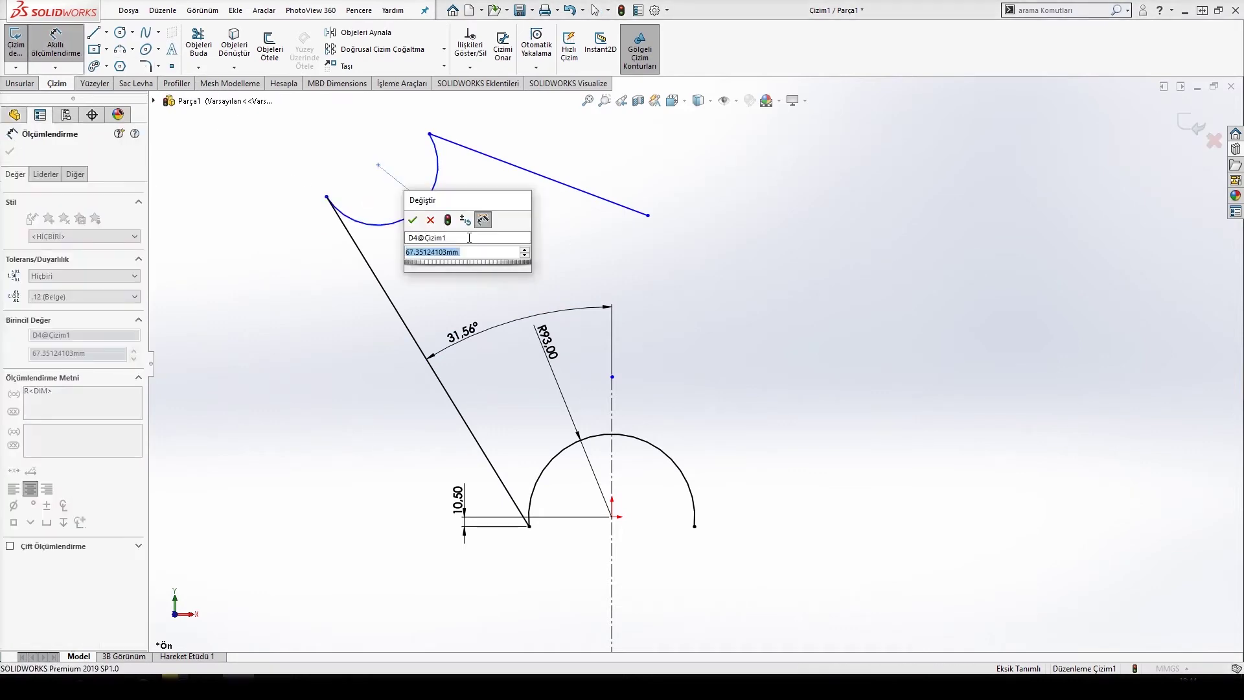
pyautogui.write('51.7')
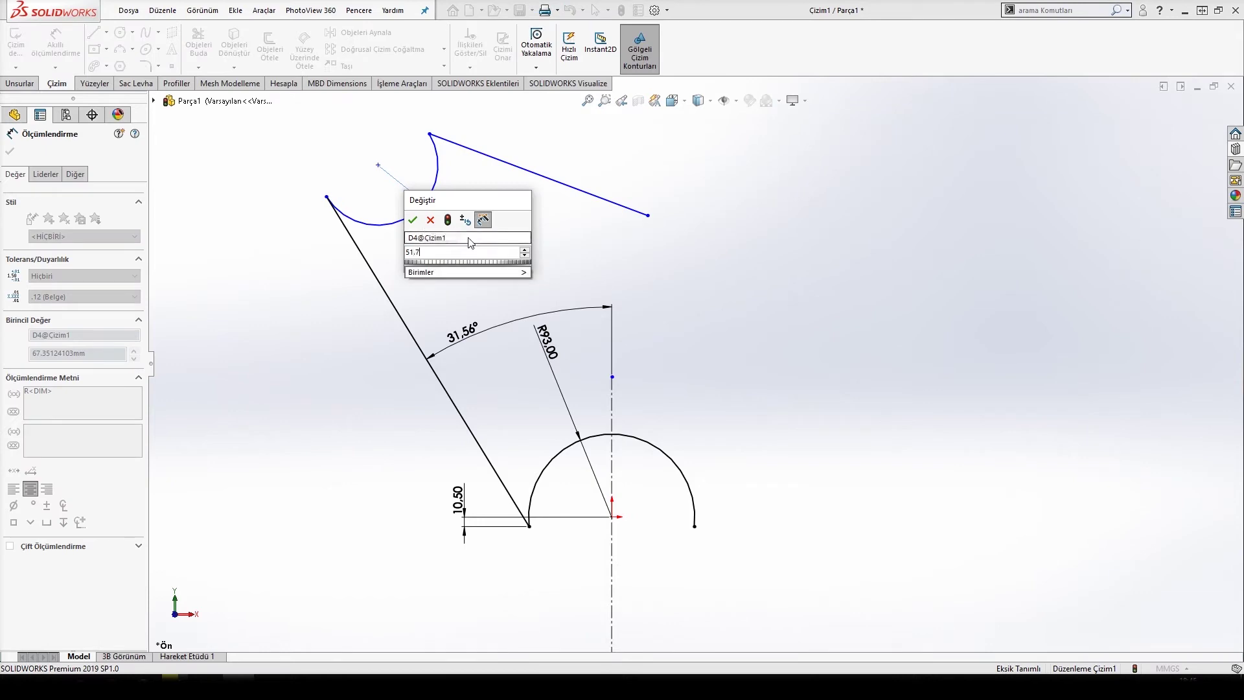
pyautogui.press('Return')
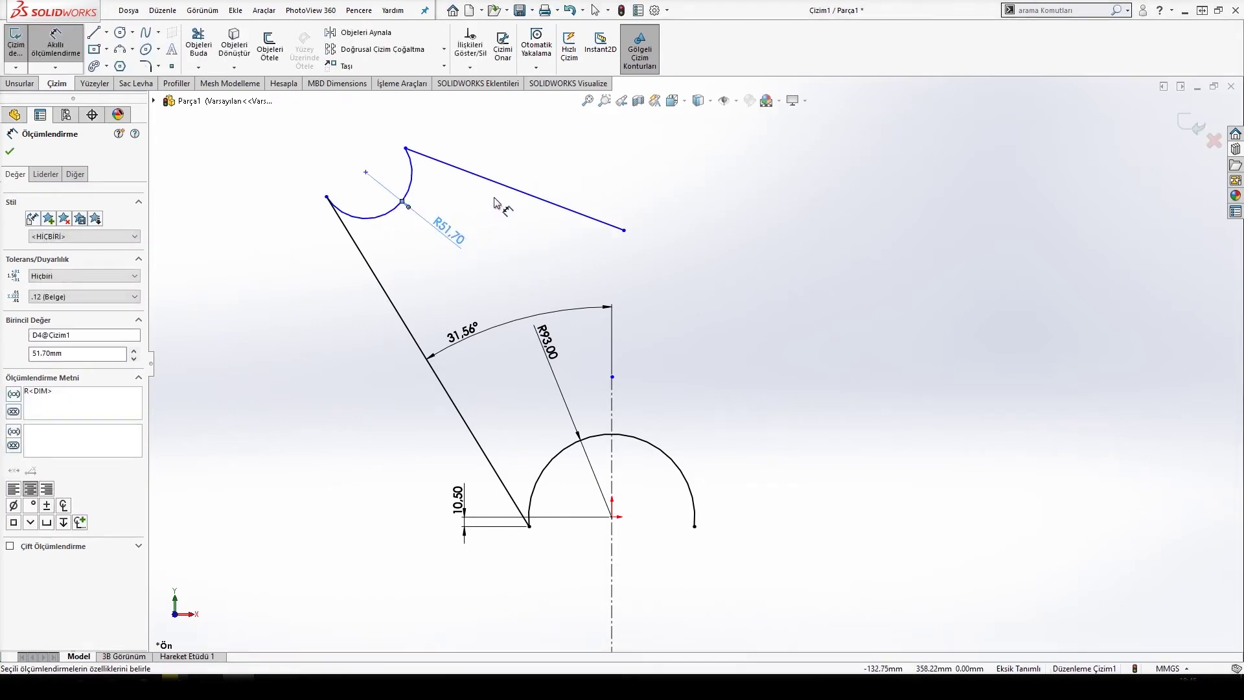
# - Dimension the length of the upper slanted line as 178.6 mm
pyautogui.click(516, 191)
pyautogui.click(528, 158)
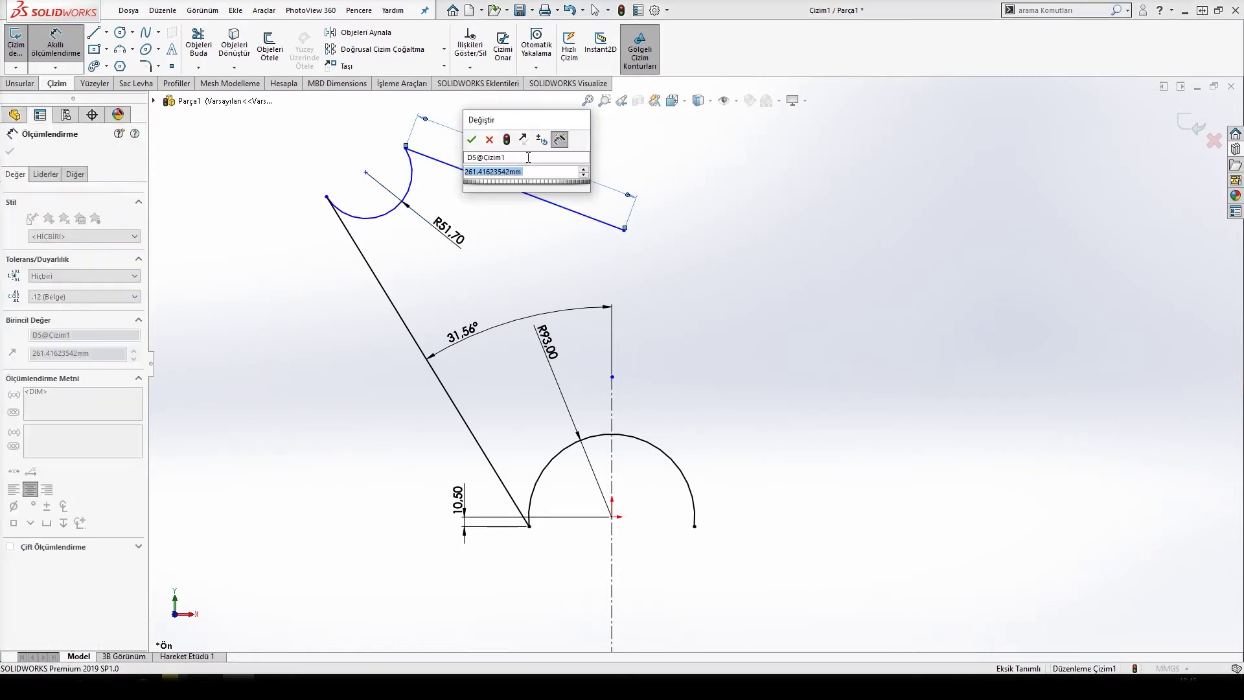
pyautogui.write('178.6')
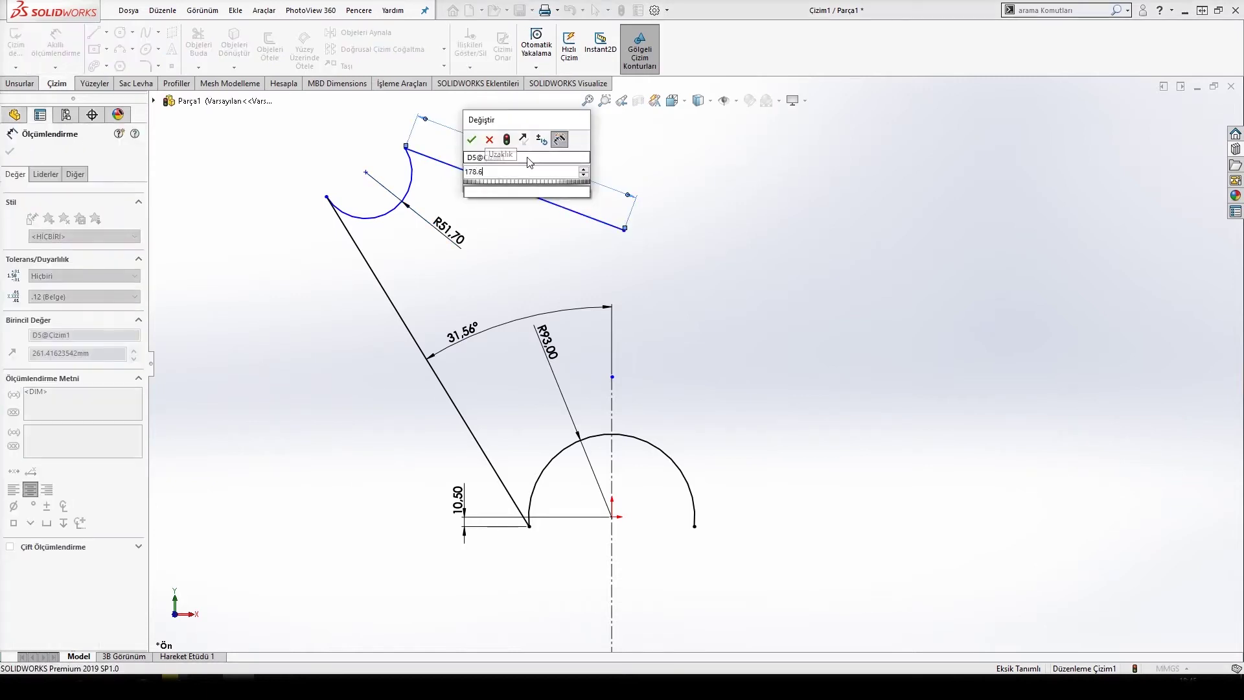
pyautogui.press('Return')
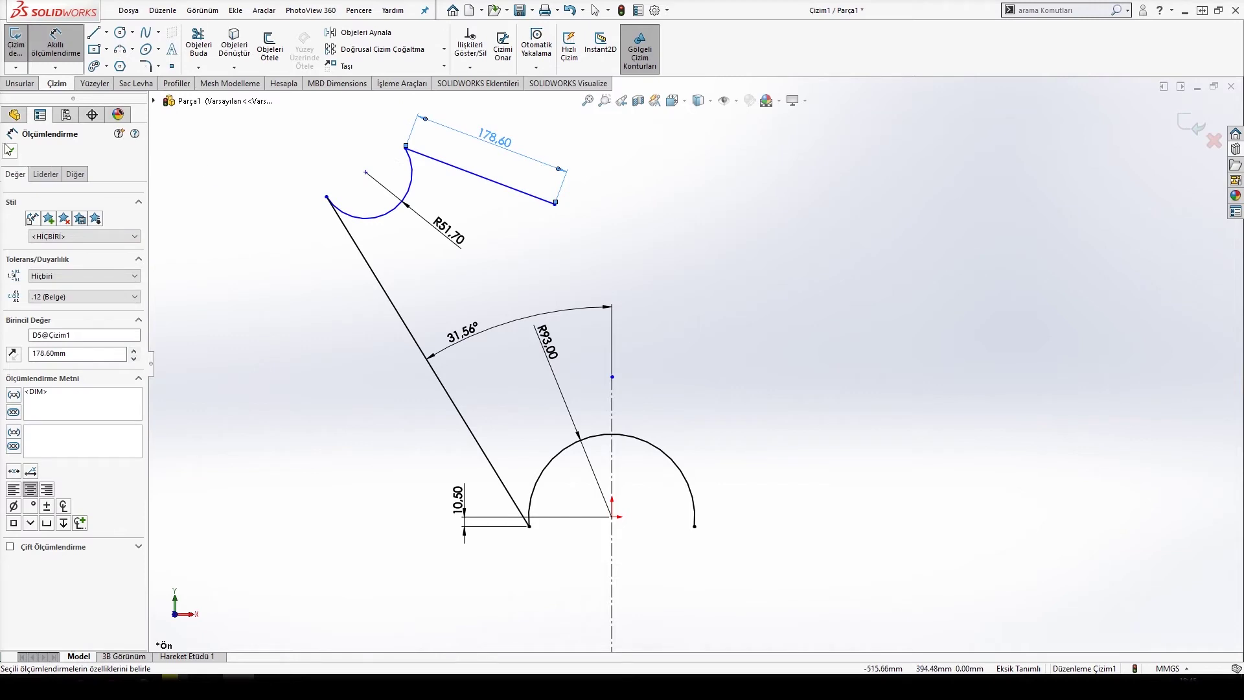
pyautogui.click(9, 153)
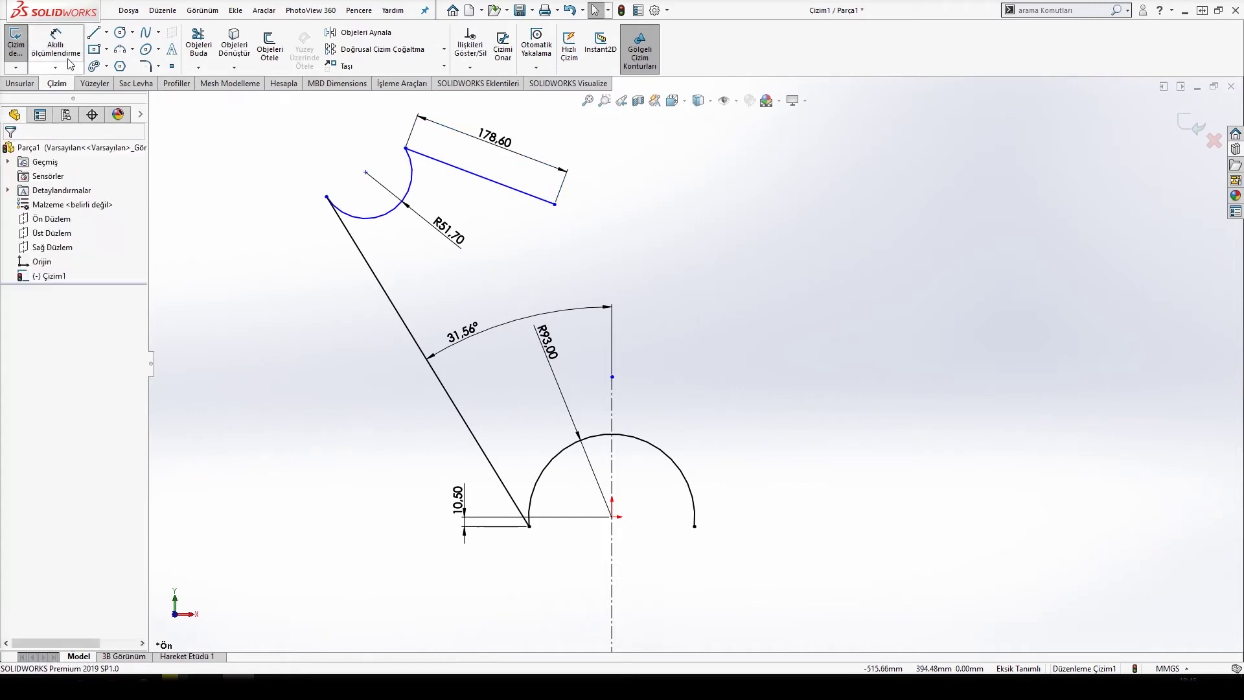
pyautogui.click(555, 206)
pyautogui.click(613, 417)
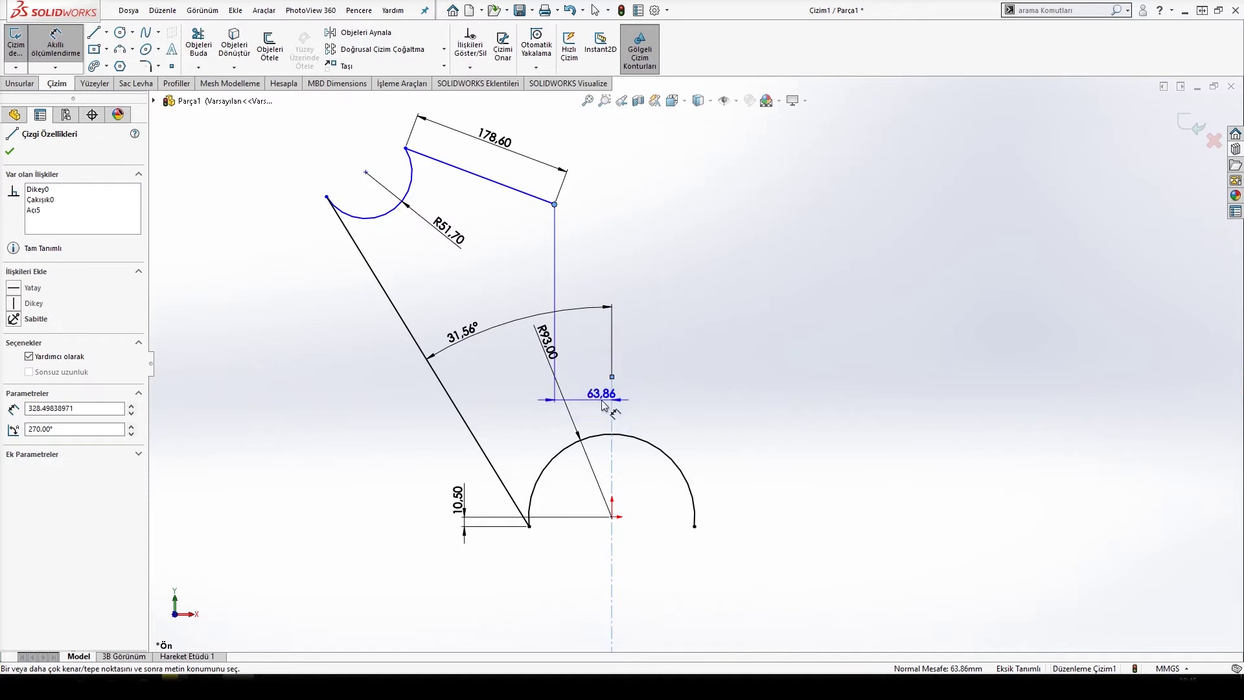
pyautogui.press('Escape')
pyautogui.click(480, 186)
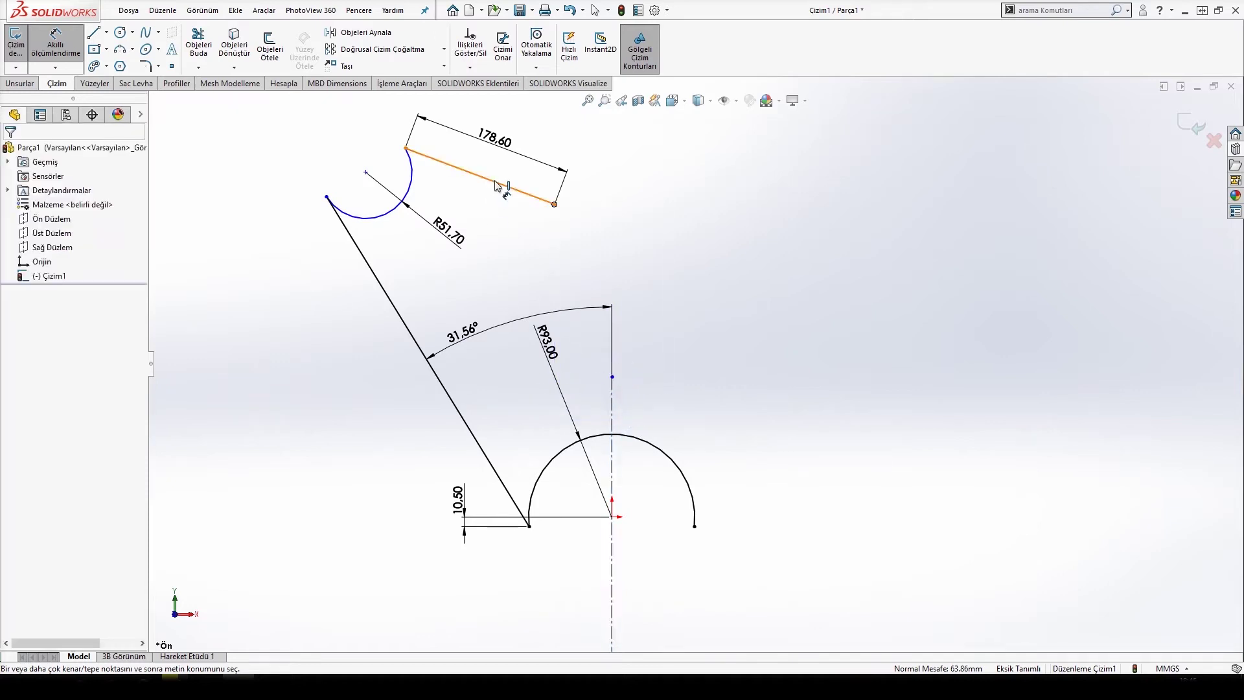
pyautogui.press('Escape')
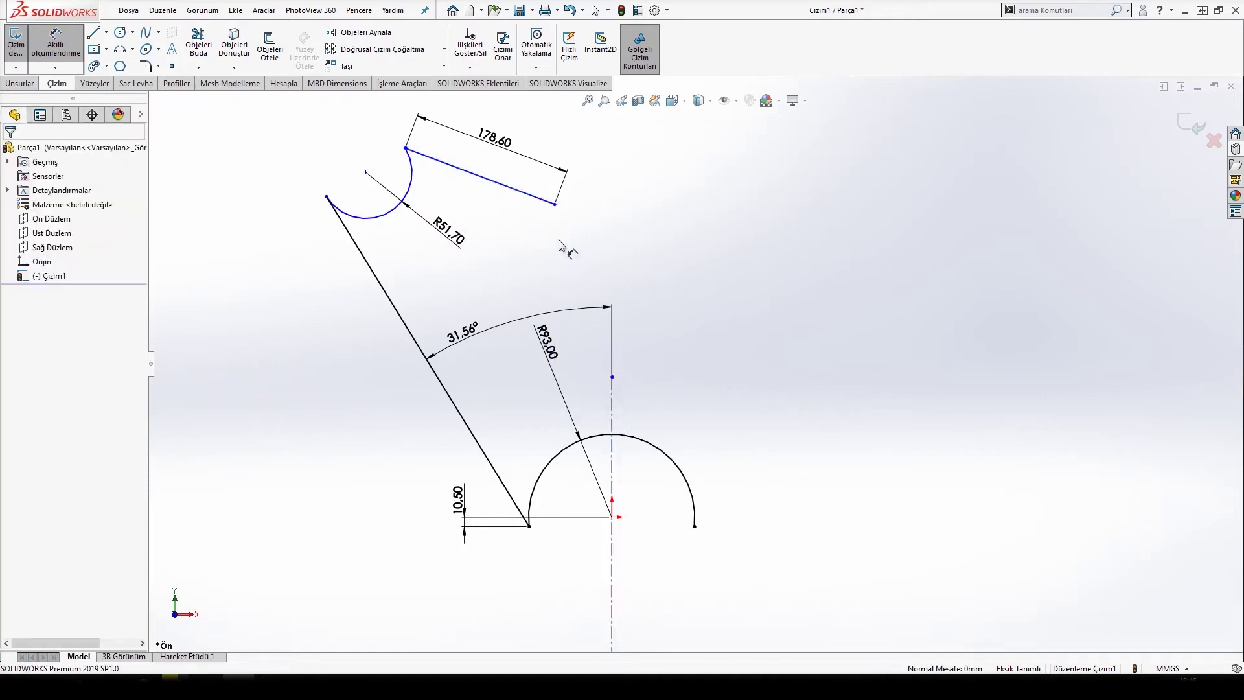
# - Dimension the angle between the upper slanted line and the vertical centerline as 56.8°
pyautogui.click(499, 184)
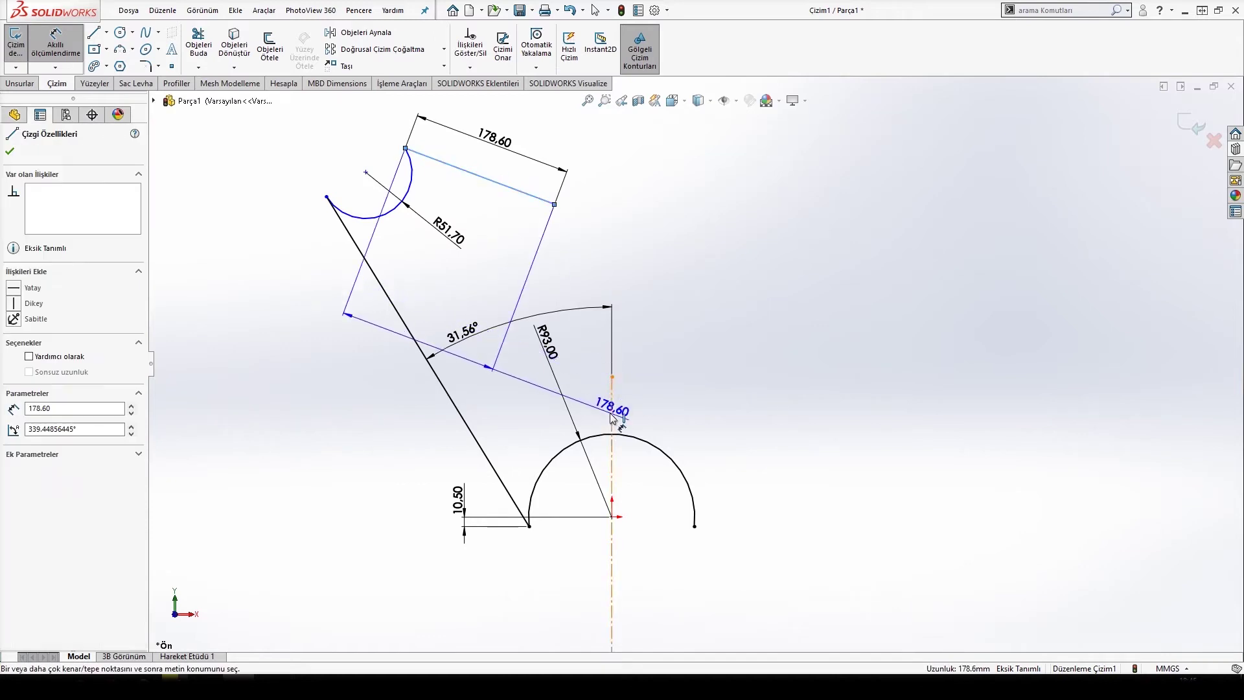
pyautogui.click(612, 359)
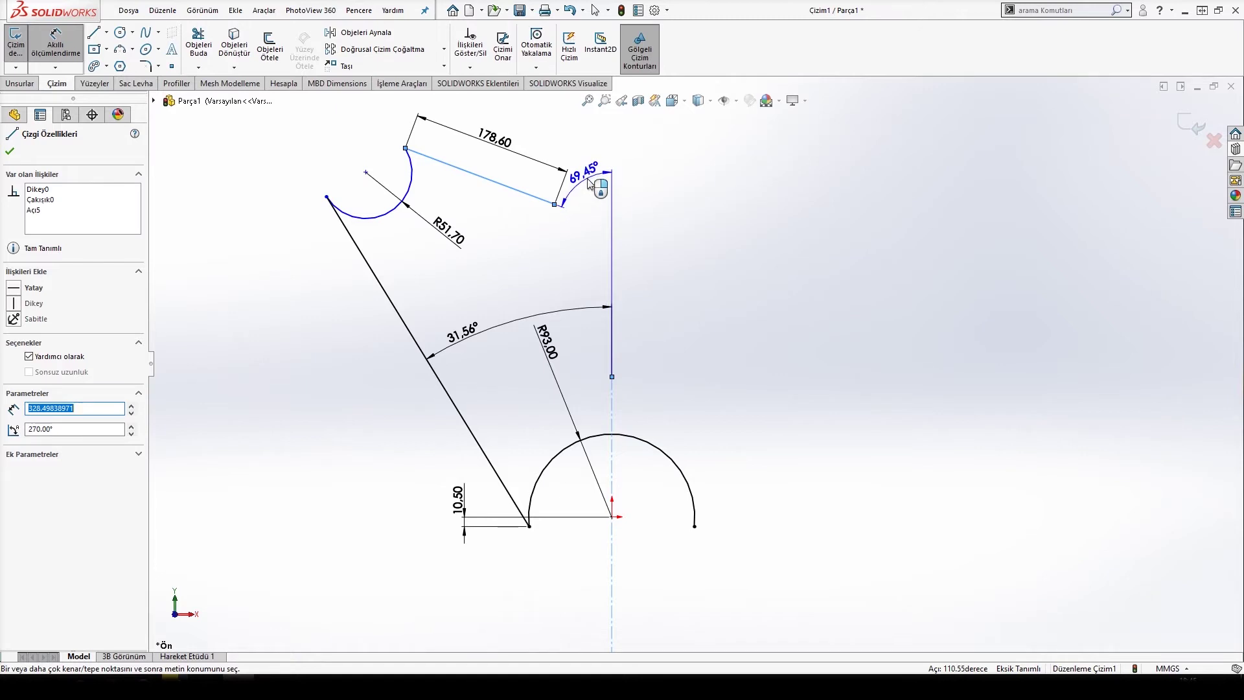
pyautogui.click(597, 190)
pyautogui.write('5')
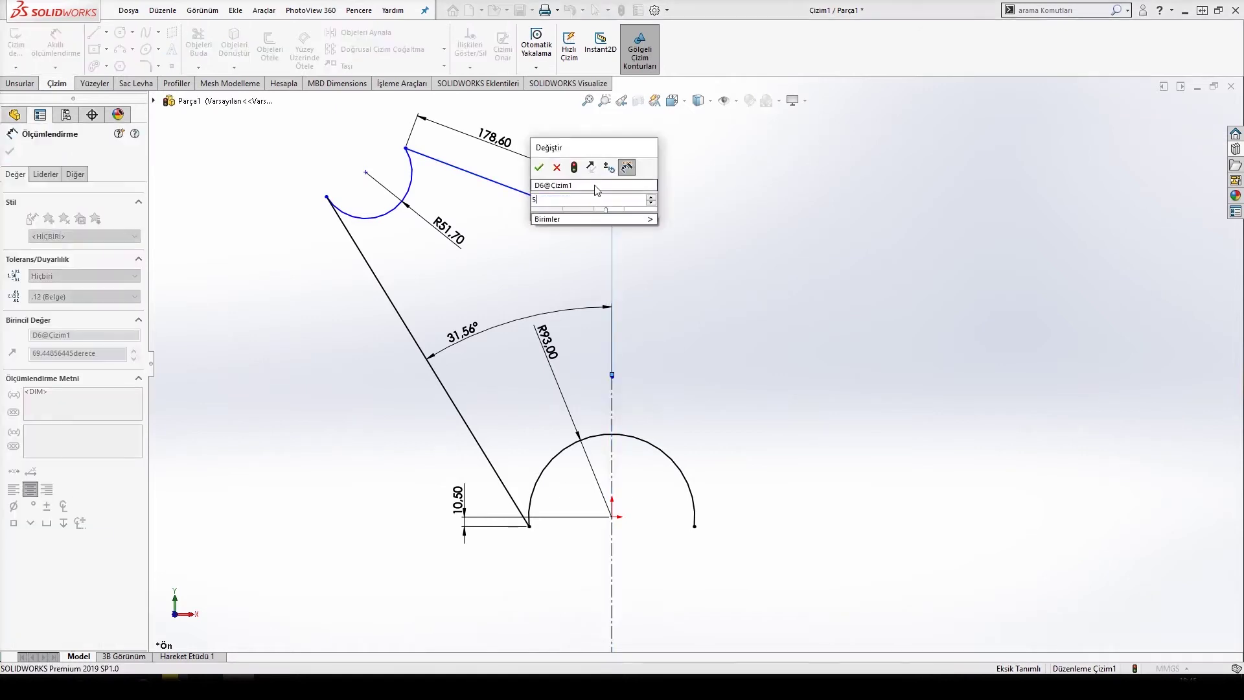
pyautogui.write('6.8')
pyautogui.press('Return')
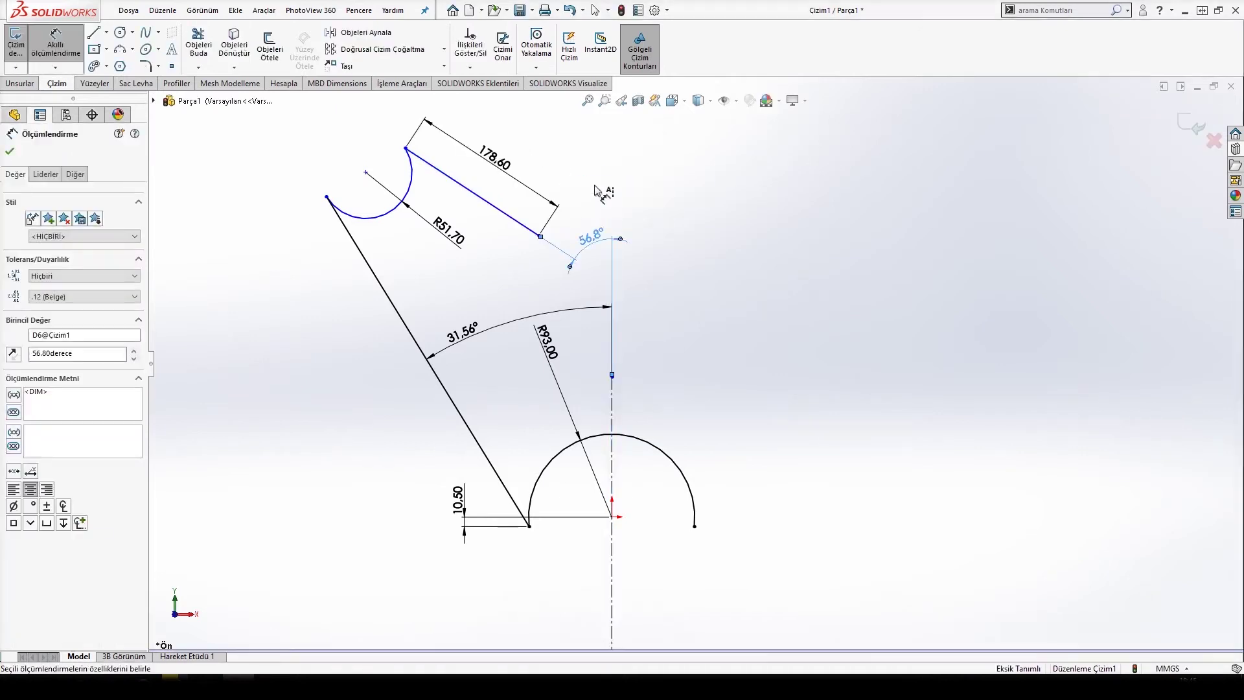
# - Dimension the horizontal distance between the upper slanted line's lower endpoint and the origin as 24.85 mm
pyautogui.click(539, 236)
pyautogui.click(611, 517)
pyautogui.click(585, 152)
pyautogui.write('24')
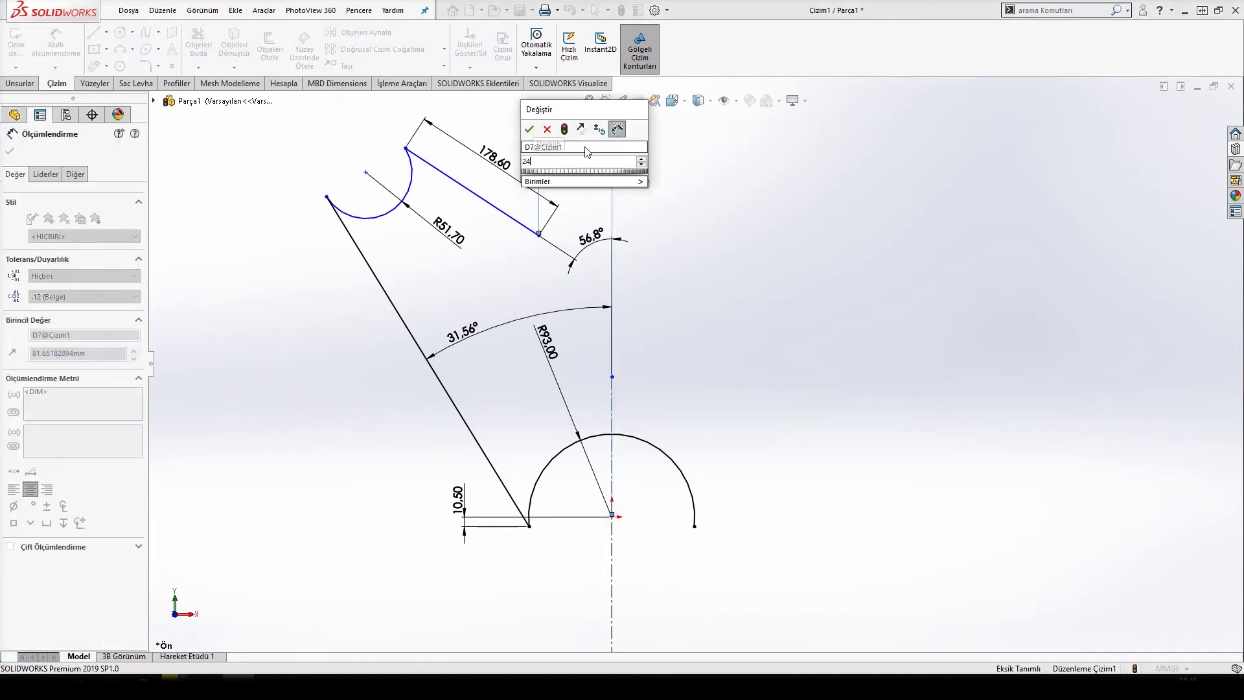
pyautogui.write(',85')
pyautogui.press('Return')
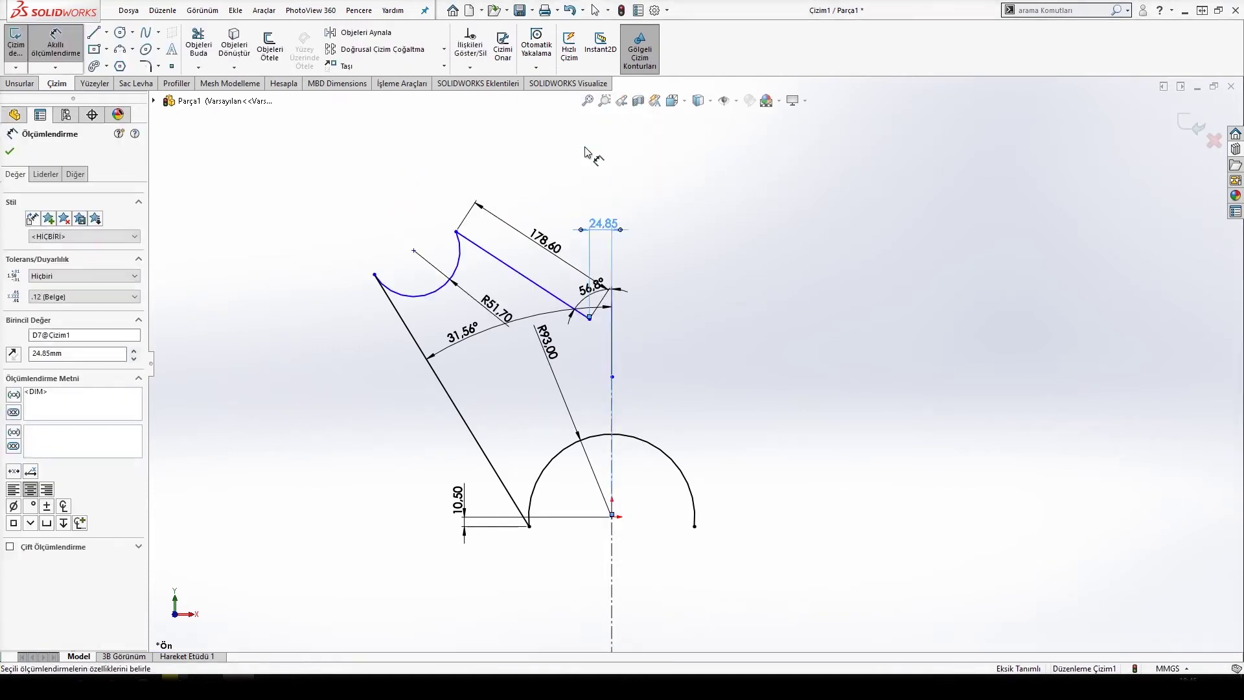
pyautogui.click(585, 152)
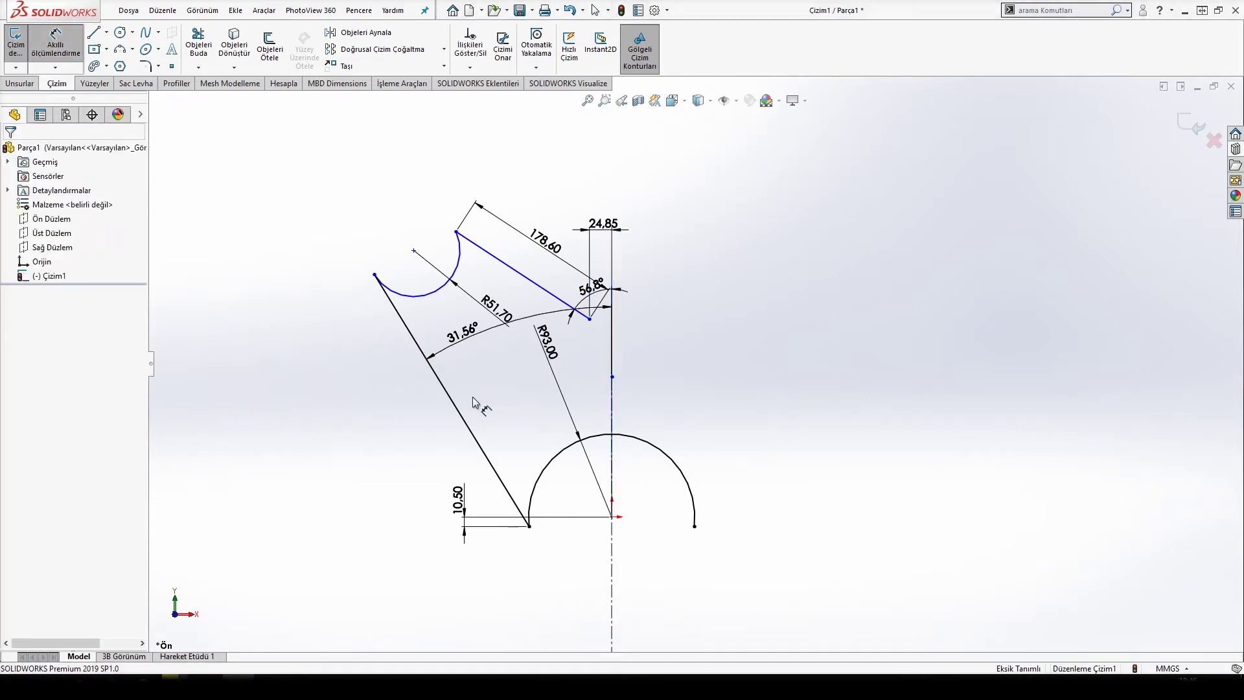
pyautogui.click(458, 410)
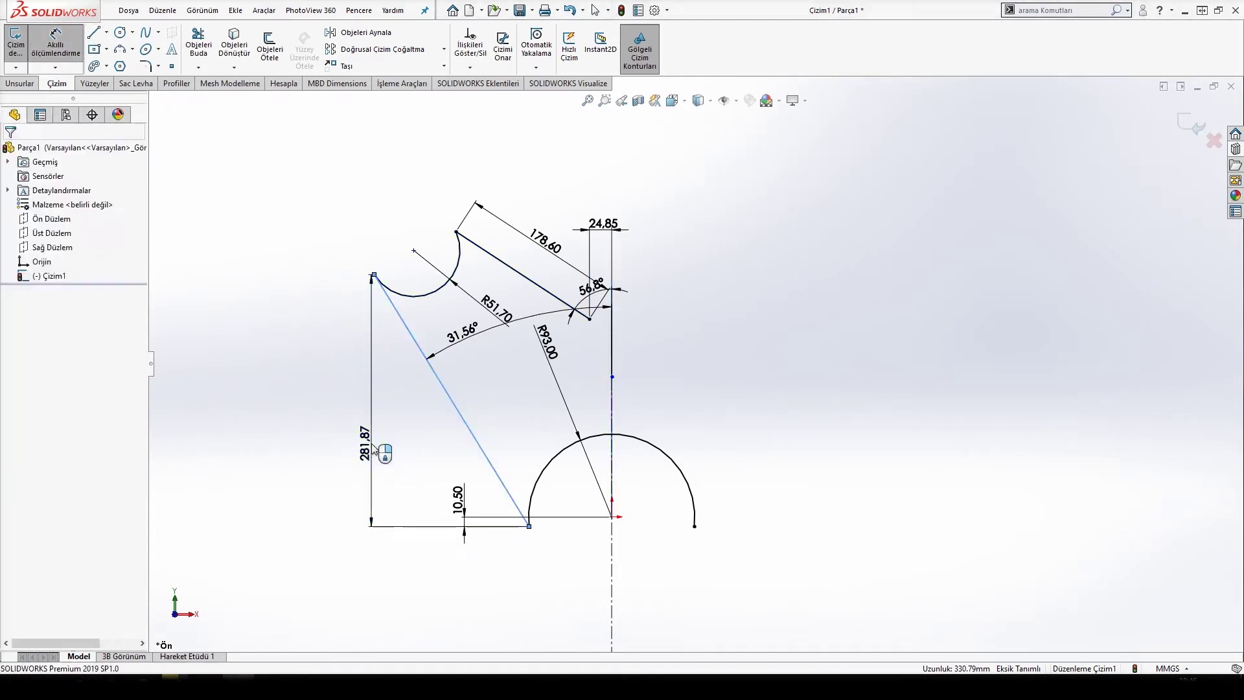
pyautogui.click(379, 443)
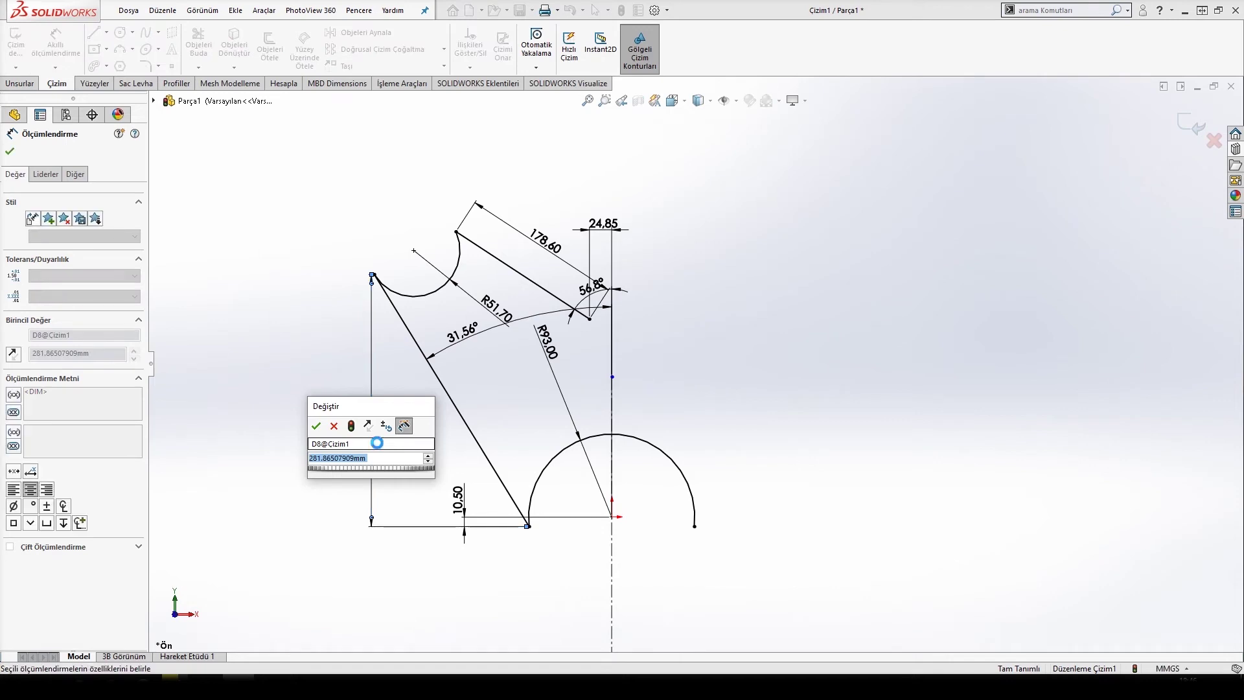
pyautogui.press('Return')
pyautogui.press('Escape')
pyautogui.click(375, 441)
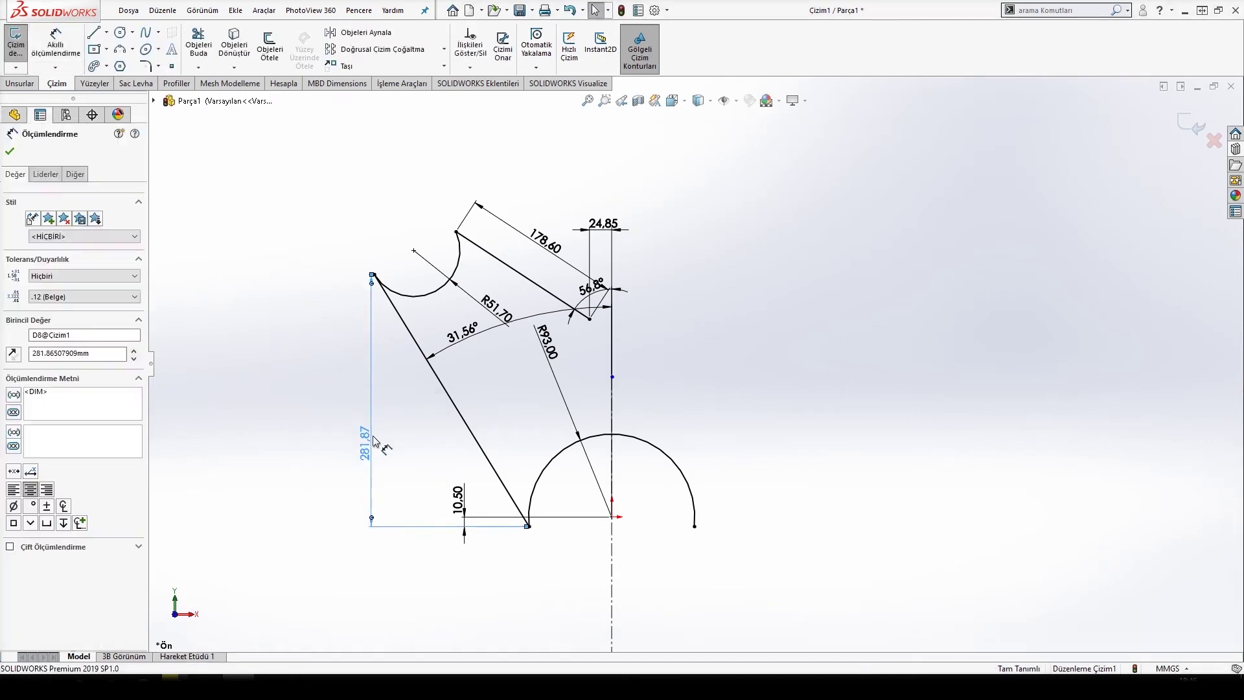
pyautogui.press('Delete')
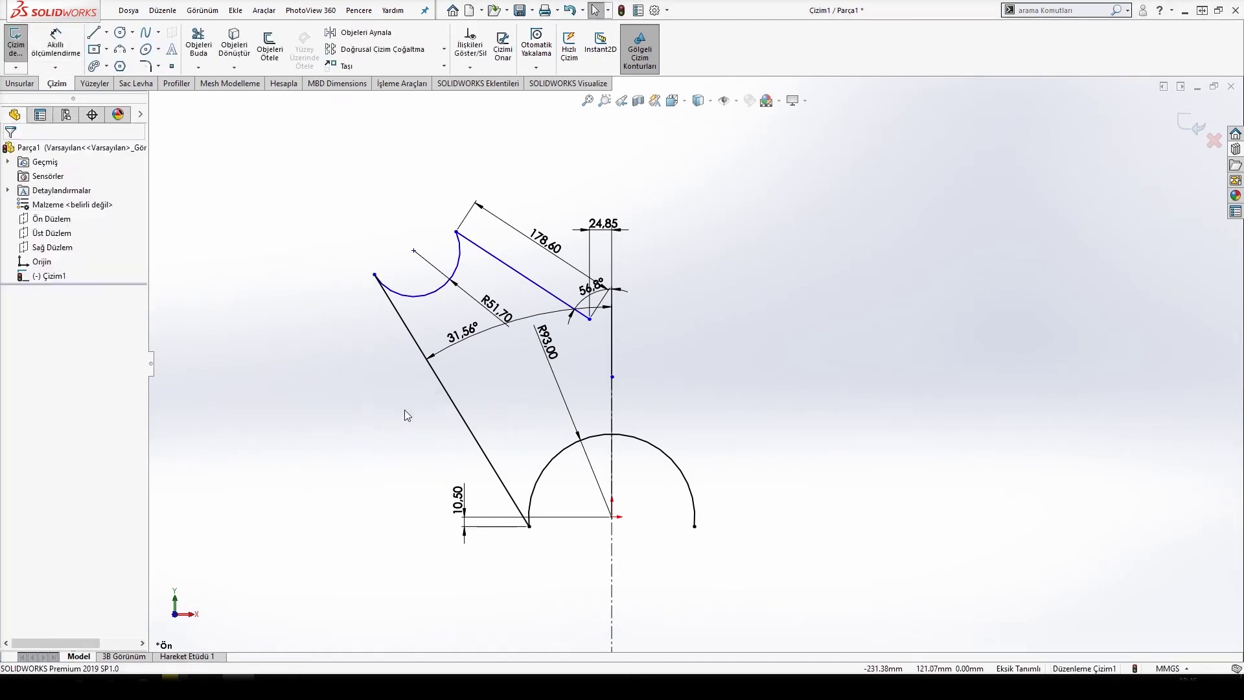
# - Dimension the length of the long slanted line, measured along the line, as 302.56 mm
pyautogui.press('s')
pyautogui.click(457, 428)
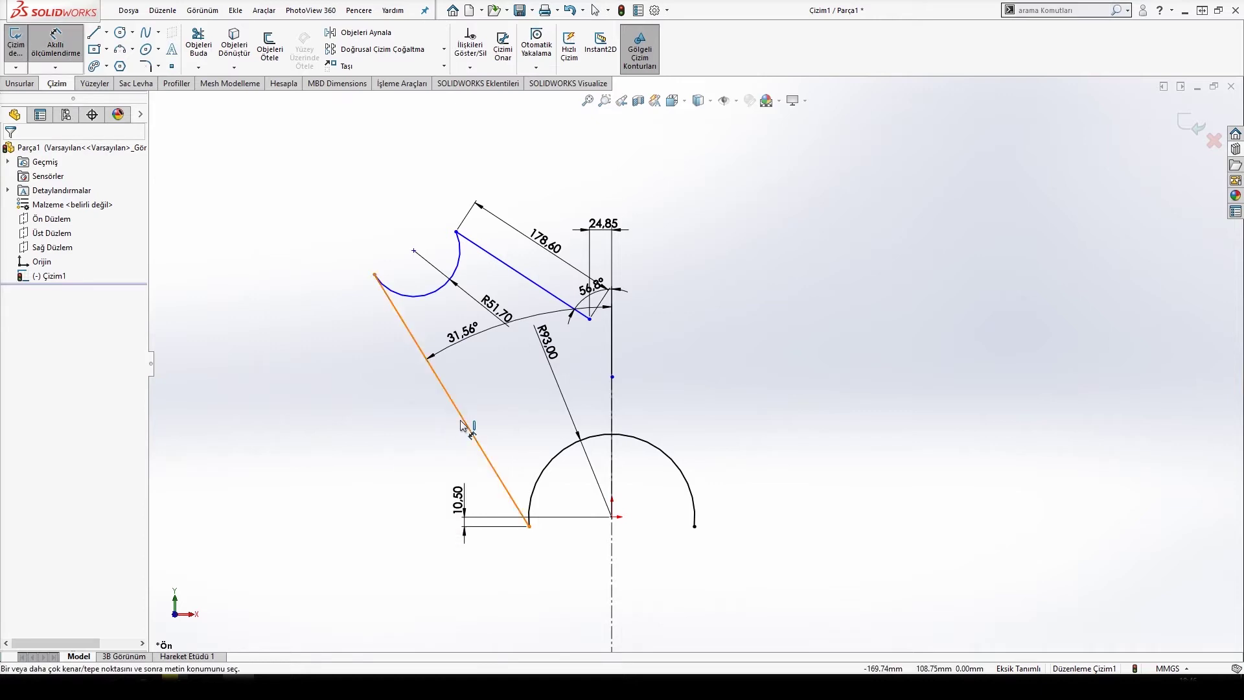
pyautogui.click(466, 424)
pyautogui.click(387, 521)
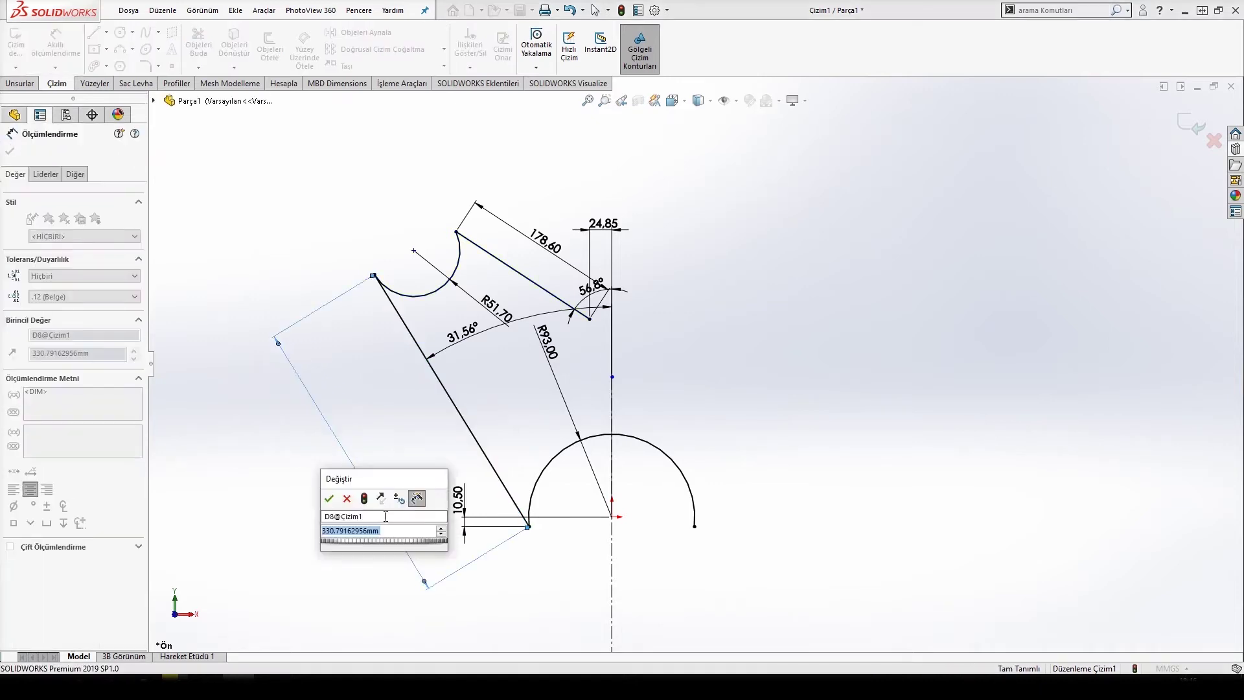
pyautogui.write('302.')
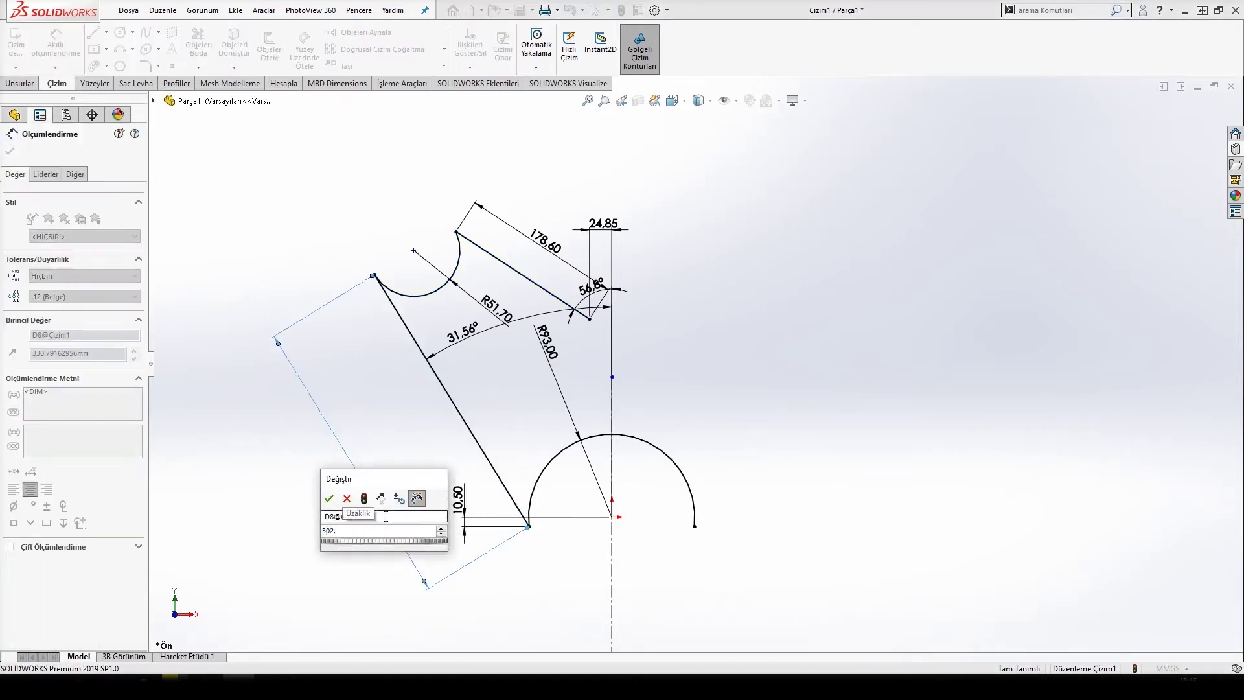
pyautogui.write('56')
pyautogui.press('Return')
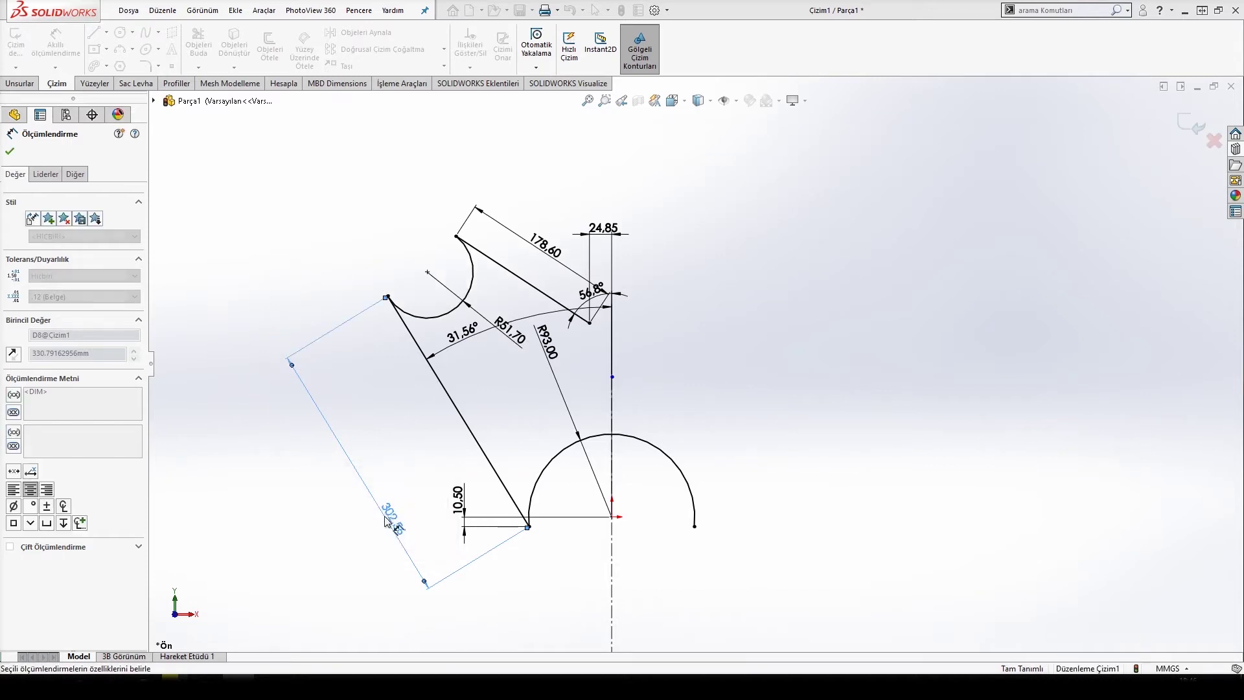
pyautogui.press('Escape')
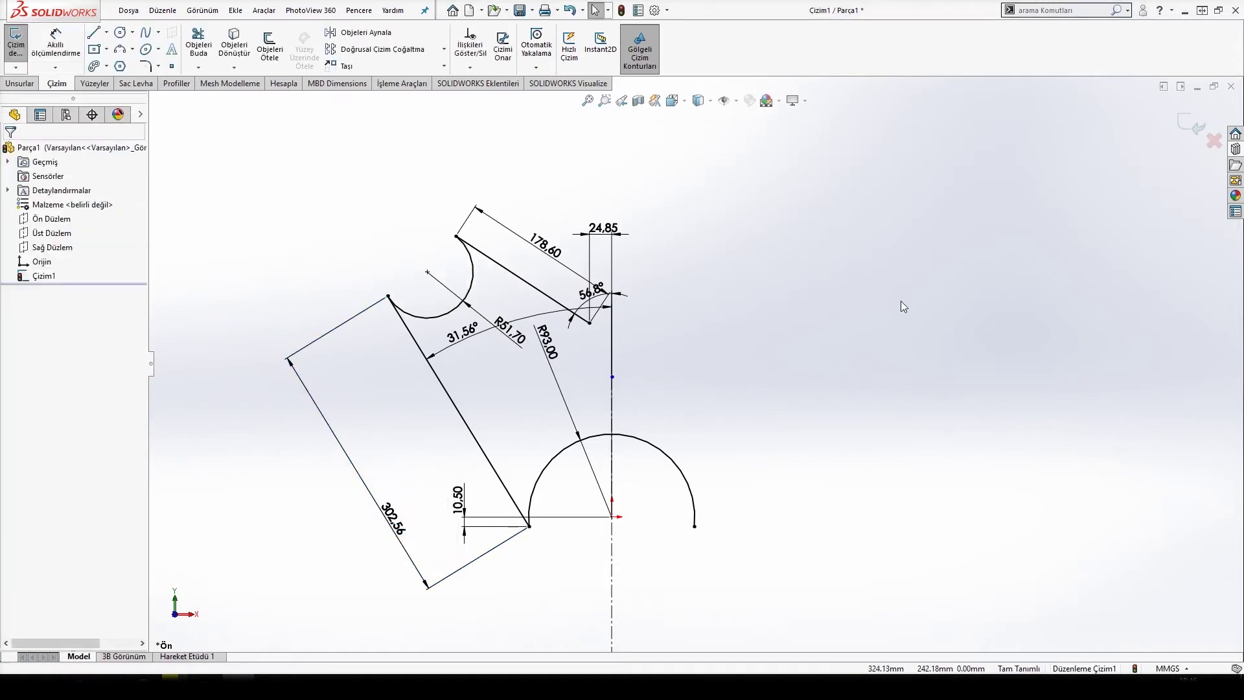
# - Mirror the two slanted lines and their connecting arc about the vertical centerline, keeping the originals
pyautogui.moveTo(309, 139)
pyautogui.mouseDown()
pyautogui.moveTo(611, 429)
pyautogui.moveTo(604, 420)
pyautogui.mouseUp()
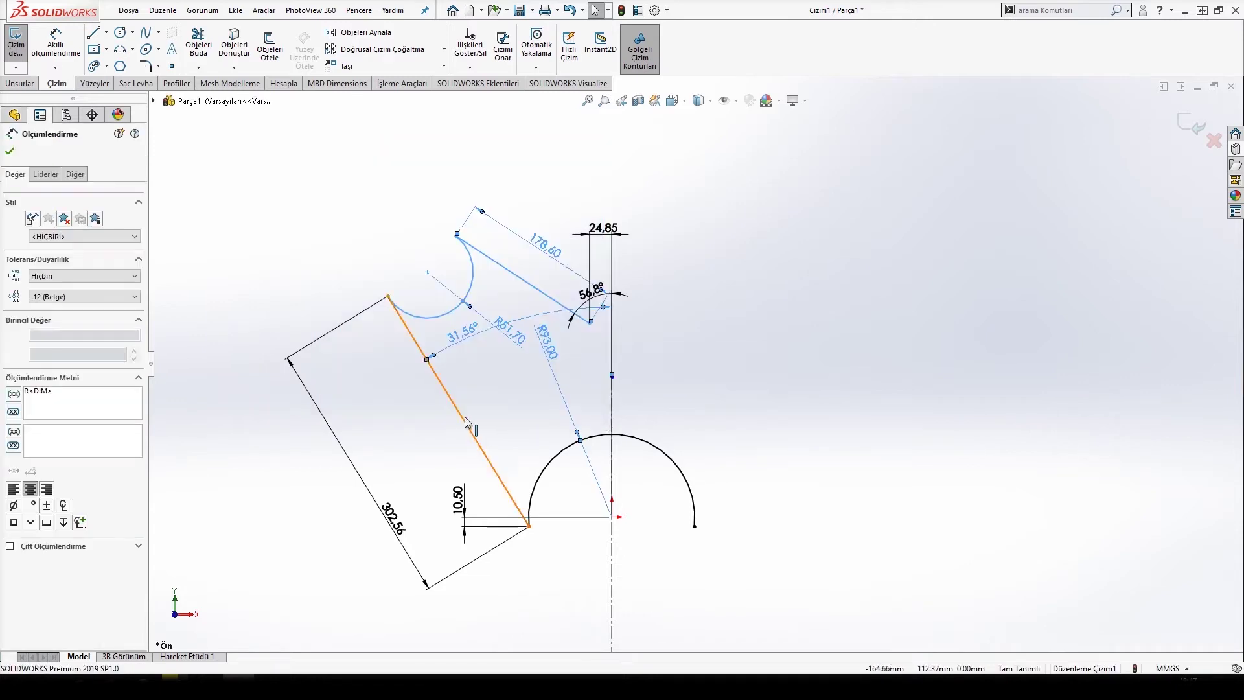
pyautogui.keyDown('ctrl'); pyautogui.click(473, 435); pyautogui.keyUp('ctrl')
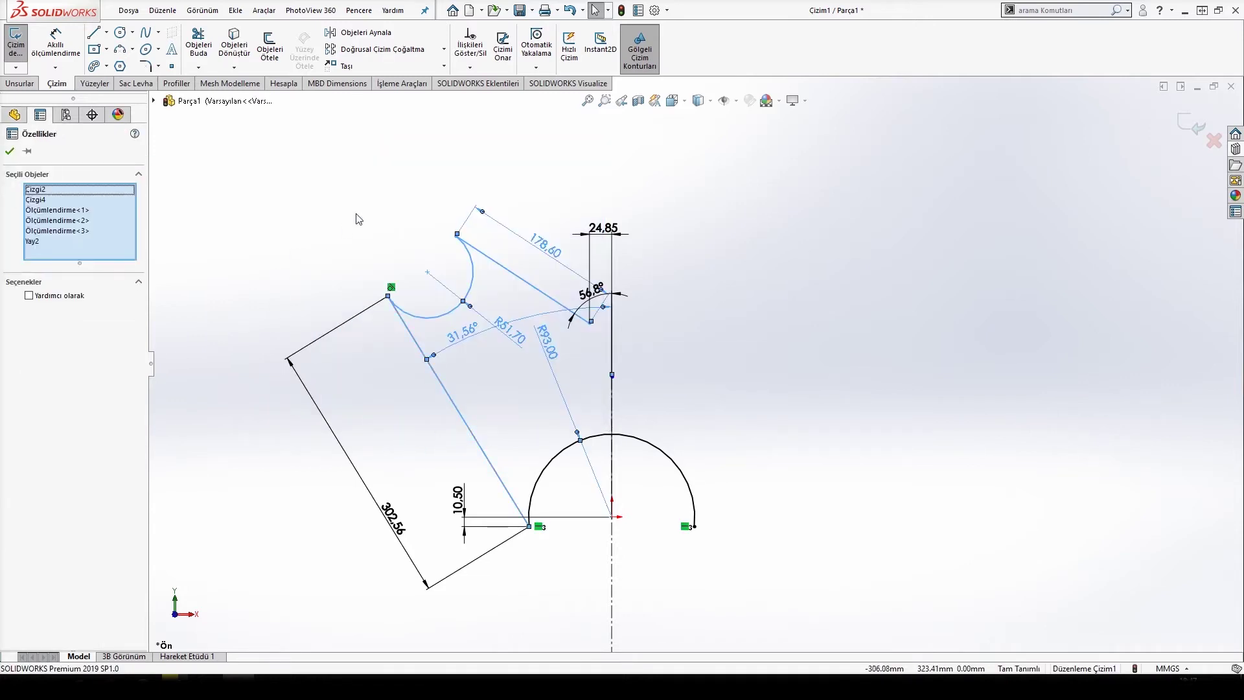
pyautogui.click(359, 31)
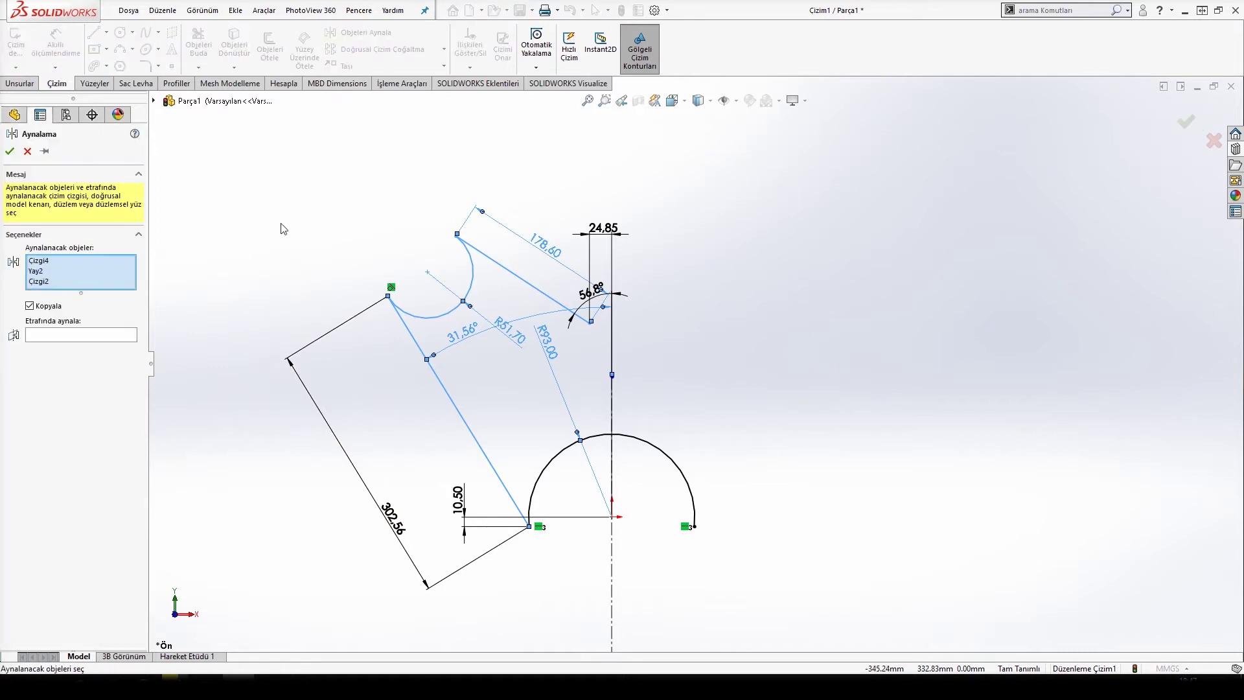
pyautogui.click(101, 334)
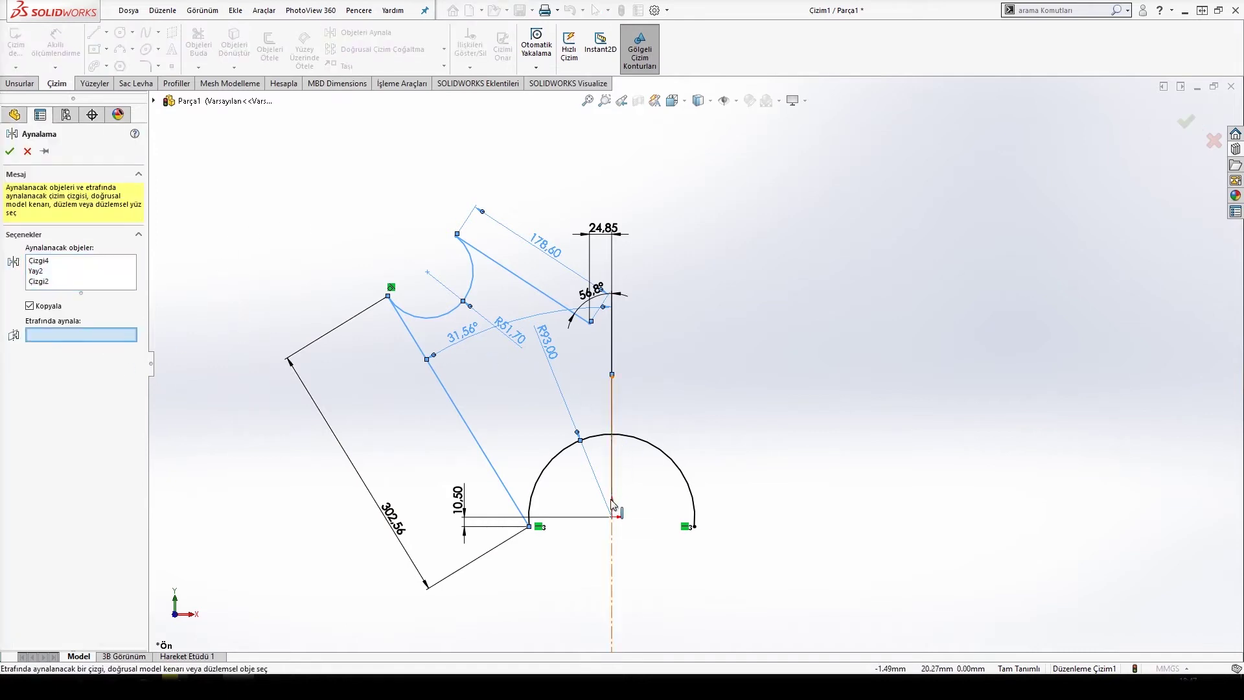
pyautogui.click(613, 573)
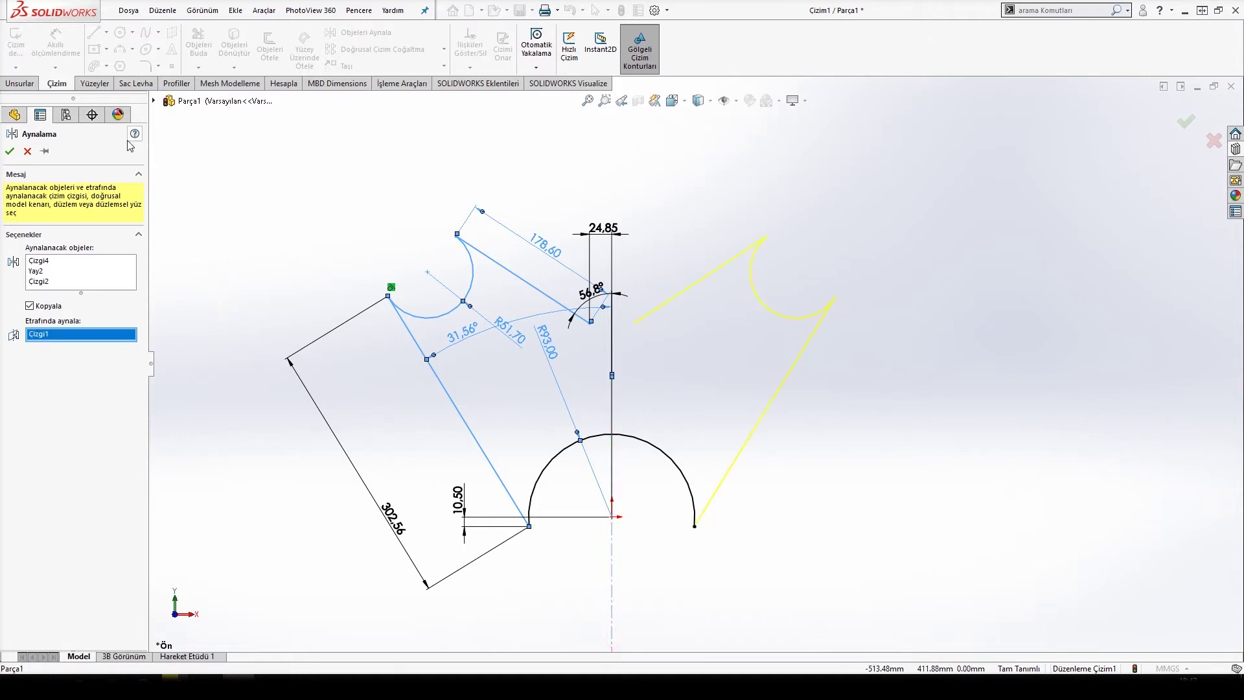
pyautogui.click(10, 151)
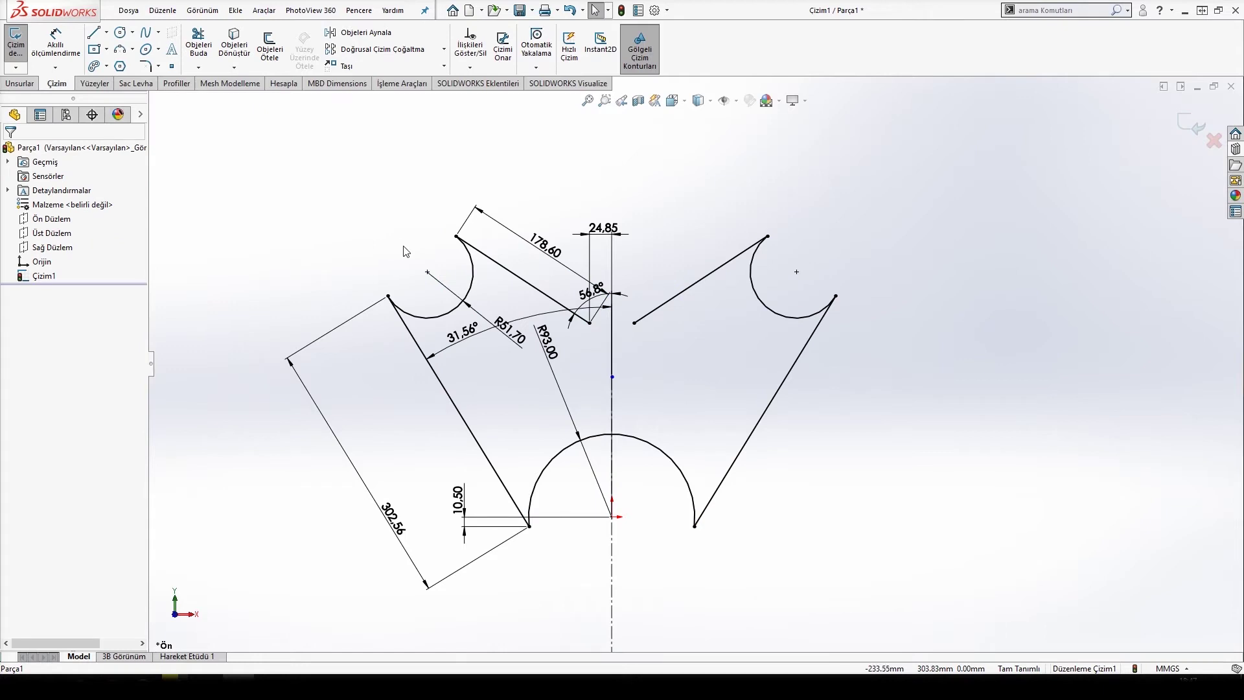
# - Close the profile with a horizontal line joining the inner endpoints of the two upper slanted lines
pyautogui.press('l')
pyautogui.click(590, 323)
pyautogui.click(633, 322)
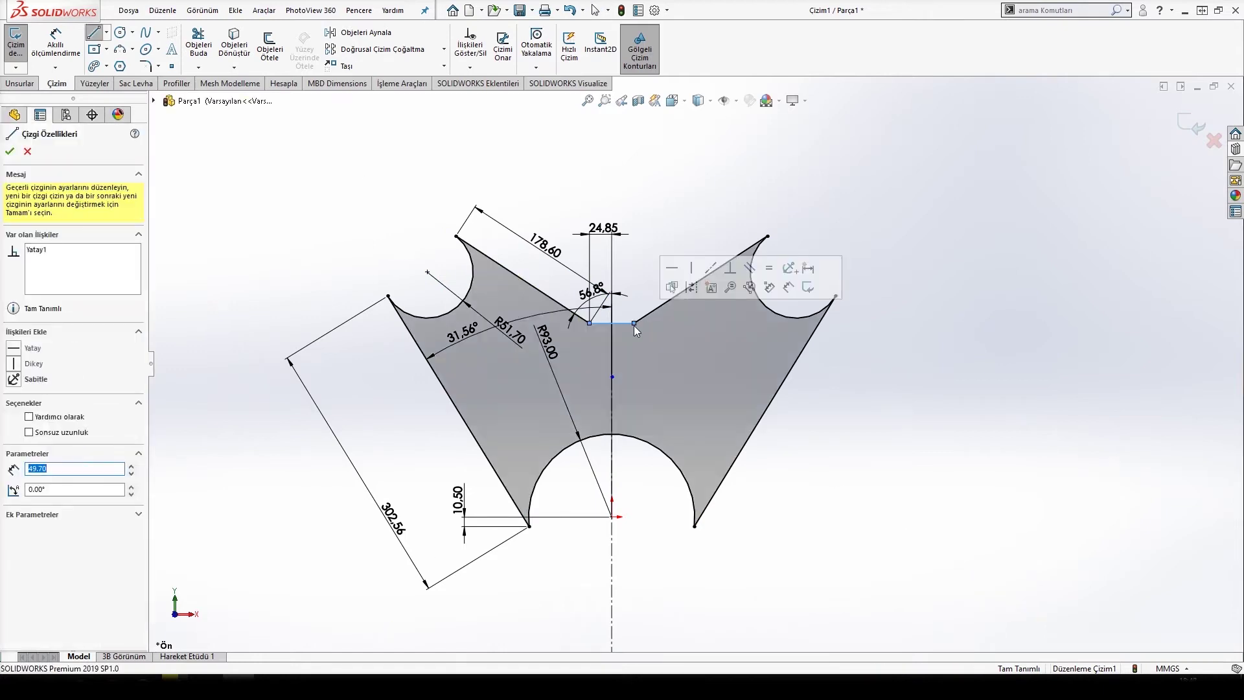
pyautogui.press('Escape')
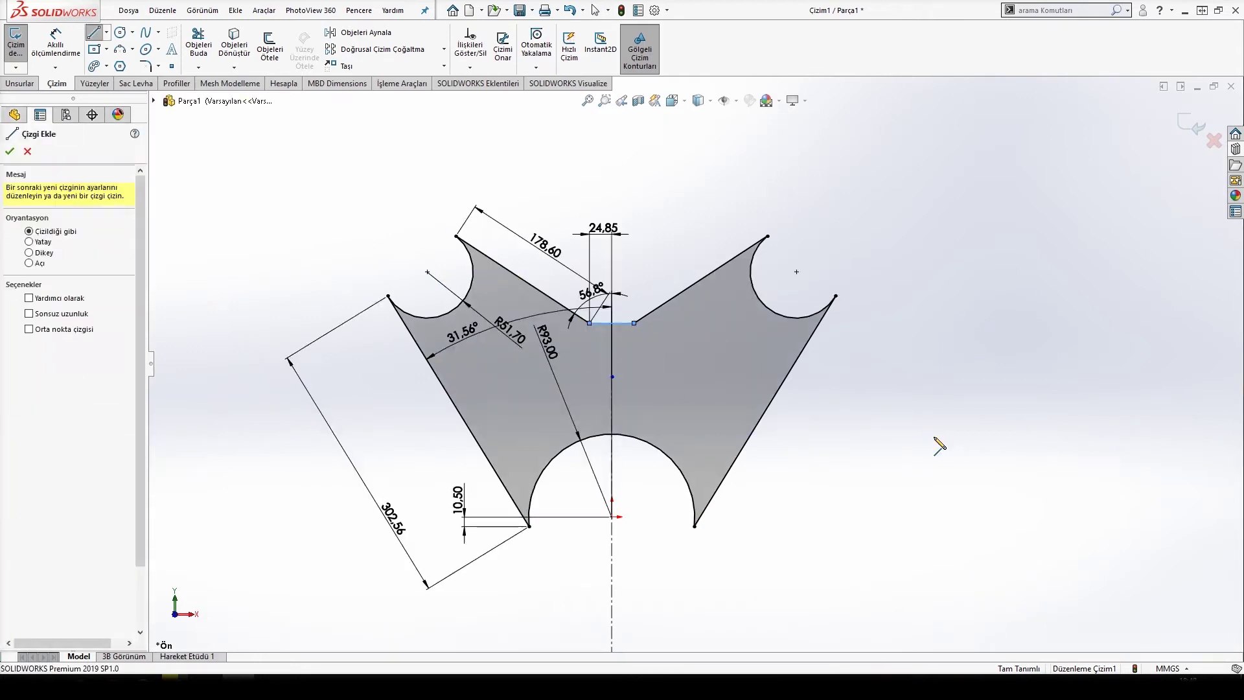
pyautogui.press('Escape')
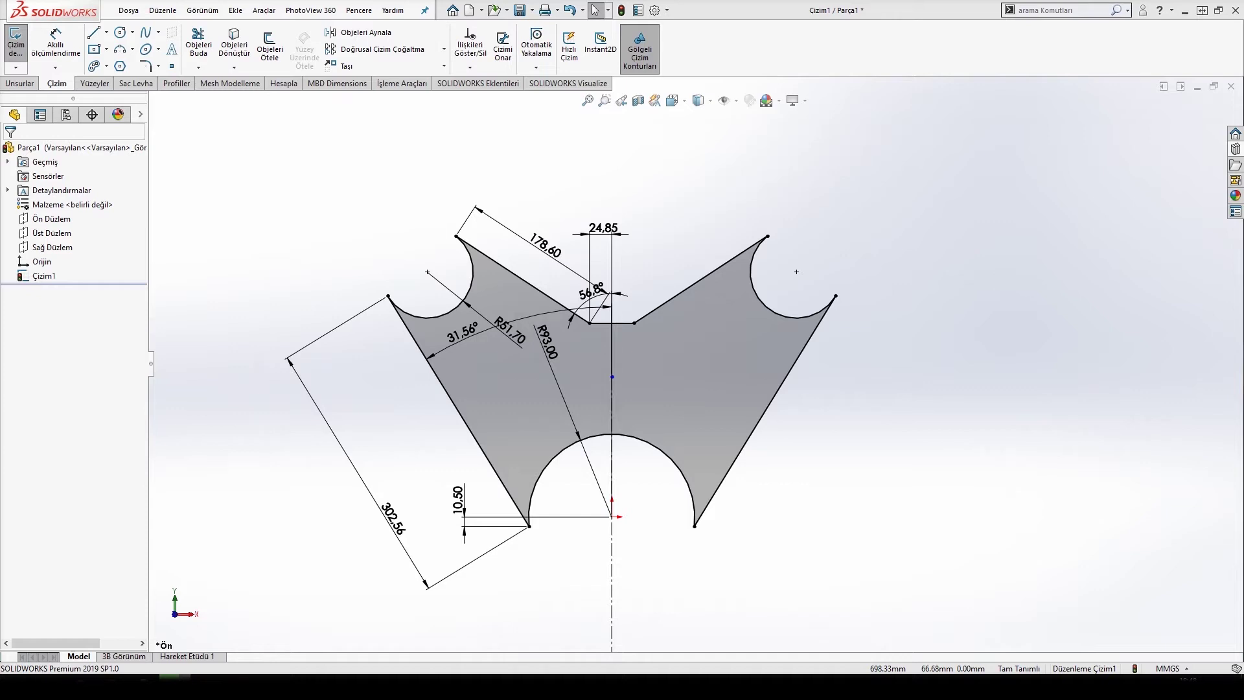
# - Extrude the closed profile from the sketch plane with a blind depth of 44.45 mm
pyautogui.moveTo(372, 483)
pyautogui.mouseDown(button='middle')
pyautogui.moveTo(453, 433)
pyautogui.moveTo(446, 421)
pyautogui.mouseUp(button='middle')
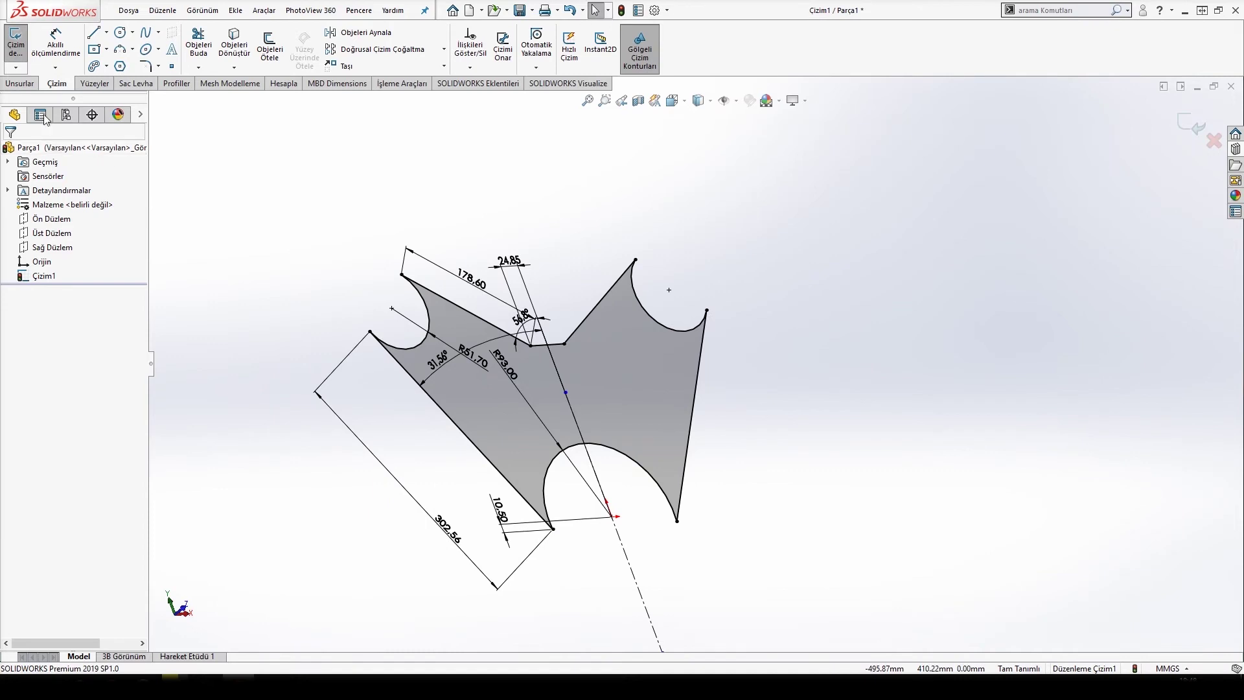
pyautogui.click(19, 82)
pyautogui.click(25, 48)
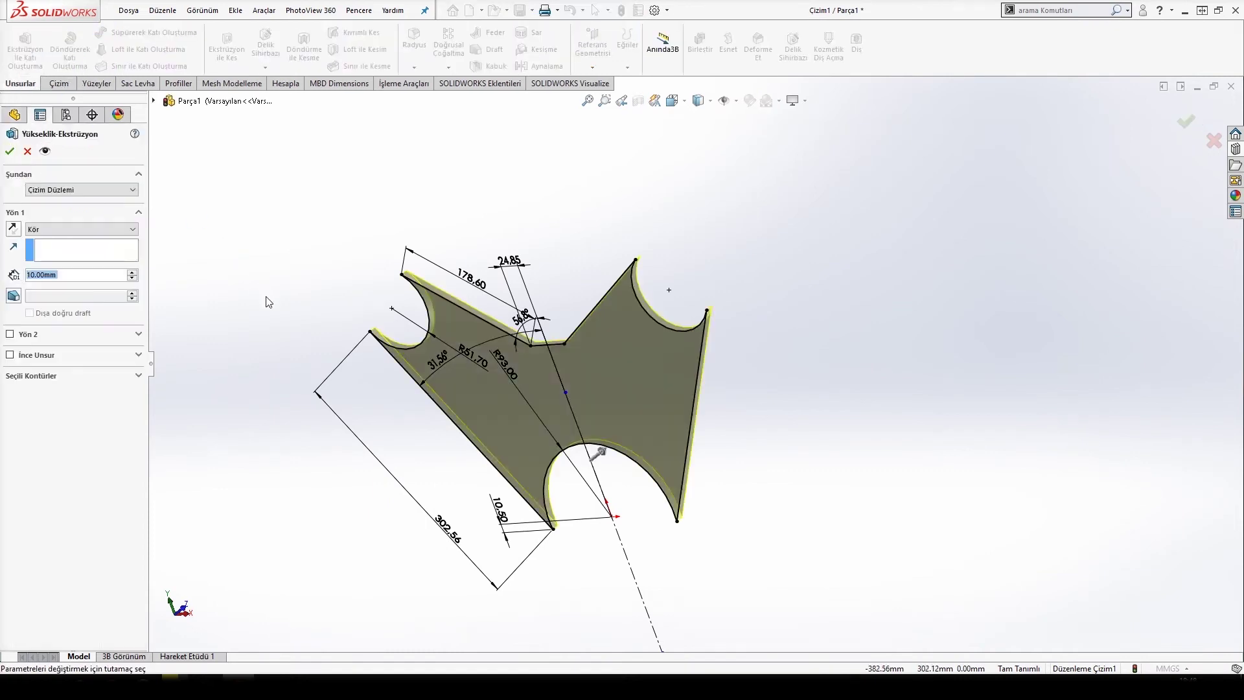
pyautogui.write('44.45')
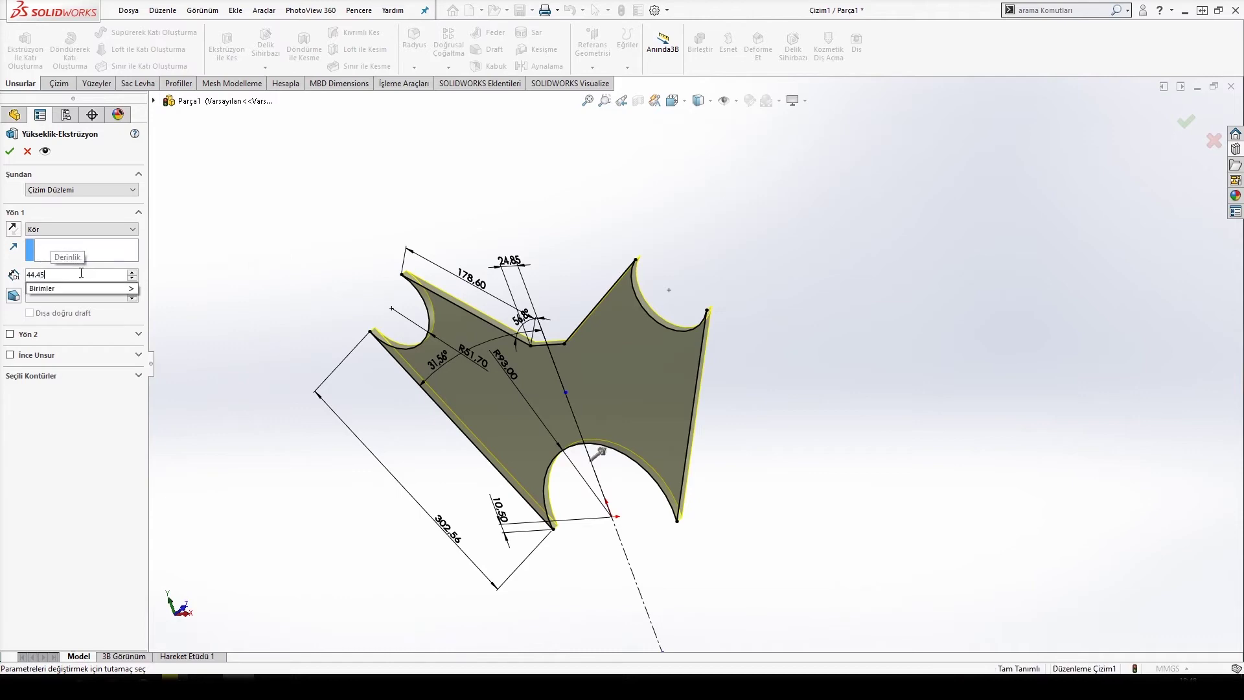
pyautogui.press('Return')
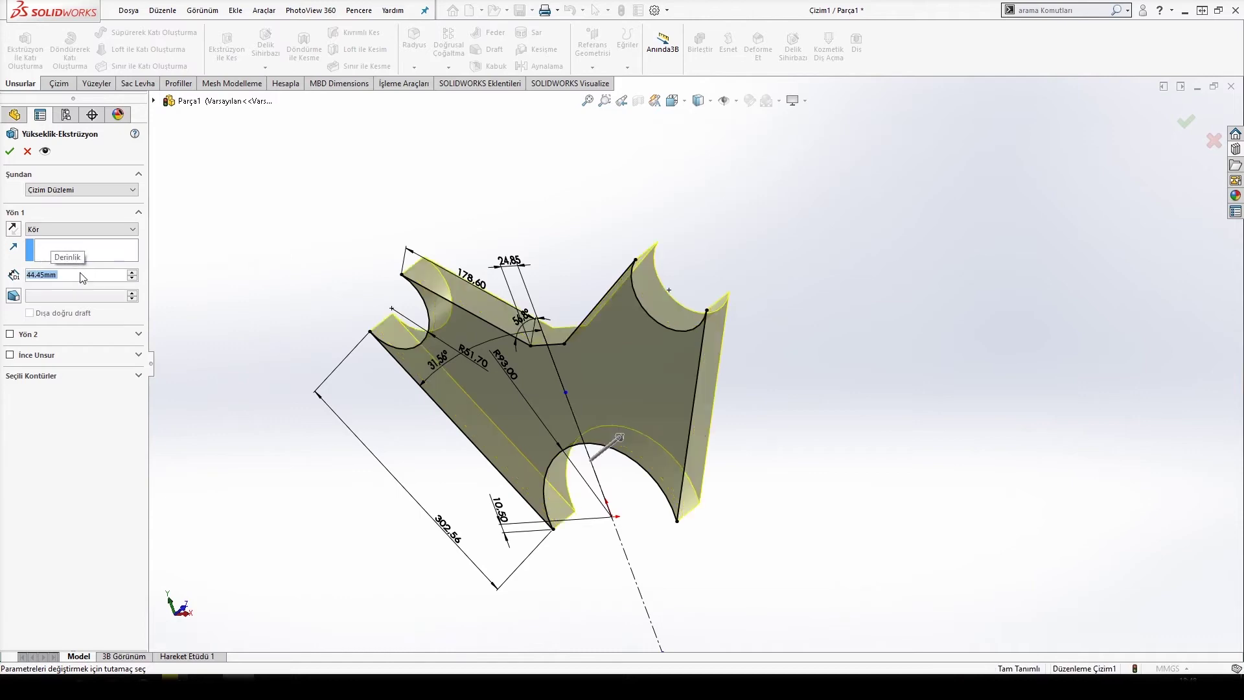
# - Turn on draft for the extrusion with an angle of 56.8 degrees
pyautogui.click(13, 297)
pyautogui.write('56.8')
pyautogui.press('Return')
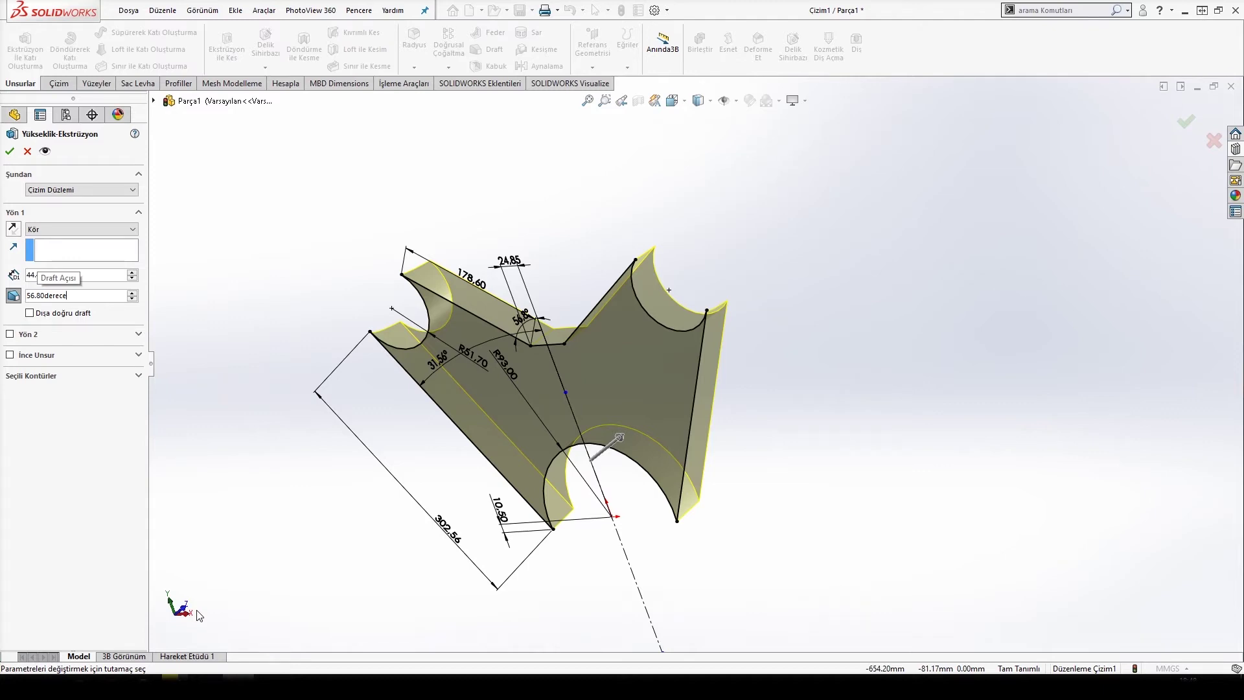
# - Set the extrusion's draft angle to 5 degrees and finish the feature
pyautogui.press('BackSpace')
pyautogui.press('BackSpace')
pyautogui.press('BackSpace')
pyautogui.press('BackSpace')
pyautogui.press('BackSpace')
pyautogui.press('BackSpace')
pyautogui.press('BackSpace')
pyautogui.press('BackSpace')
pyautogui.press('BackSpace')
pyautogui.press('BackSpace')
pyautogui.press('BackSpace')
pyautogui.write('5')
pyautogui.press('Return')
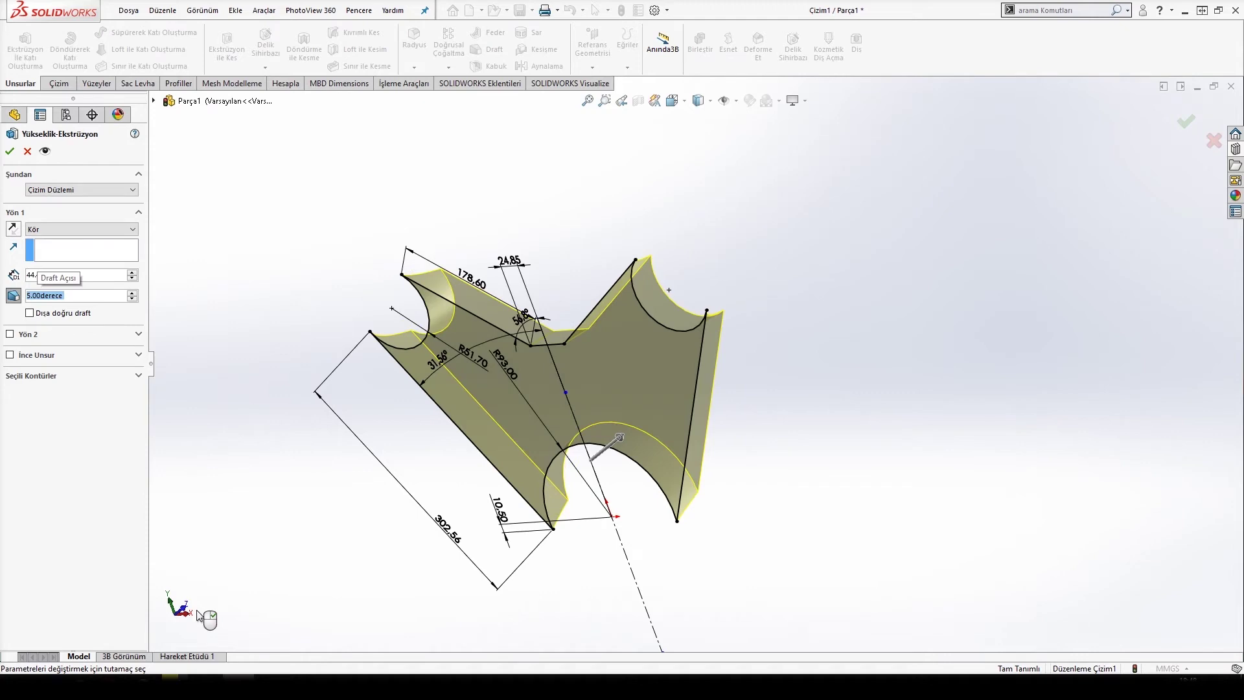
pyautogui.click(10, 152)
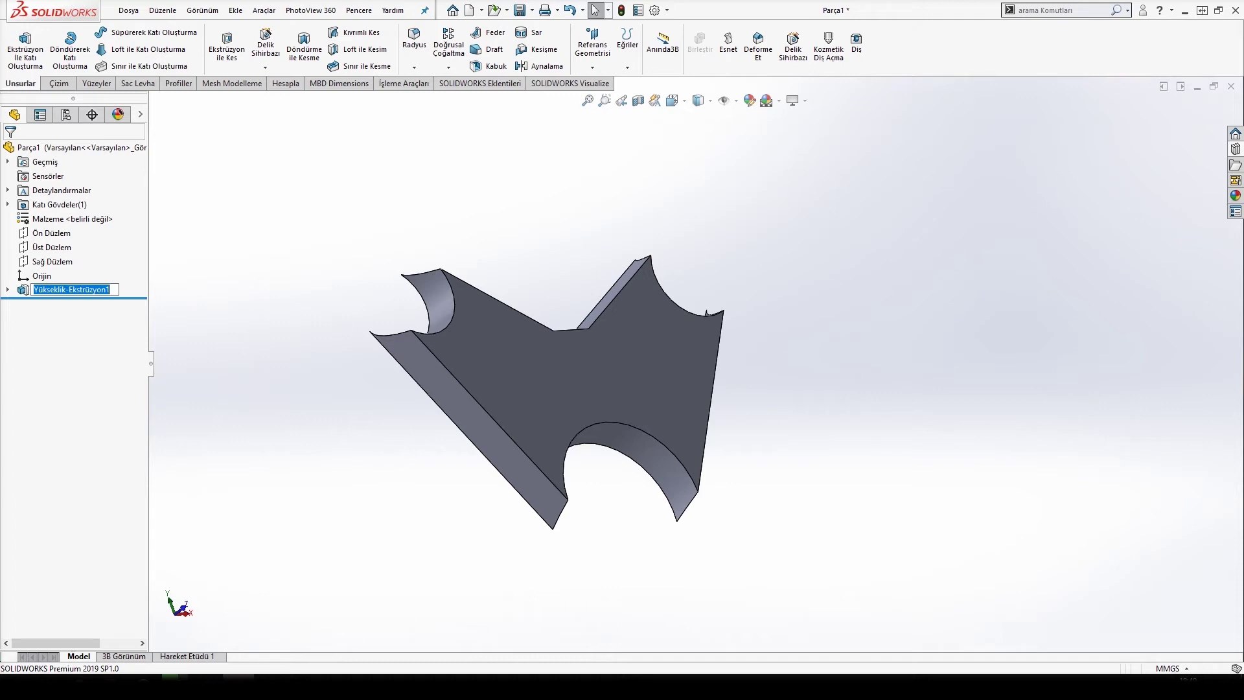
pyautogui.press('Return')
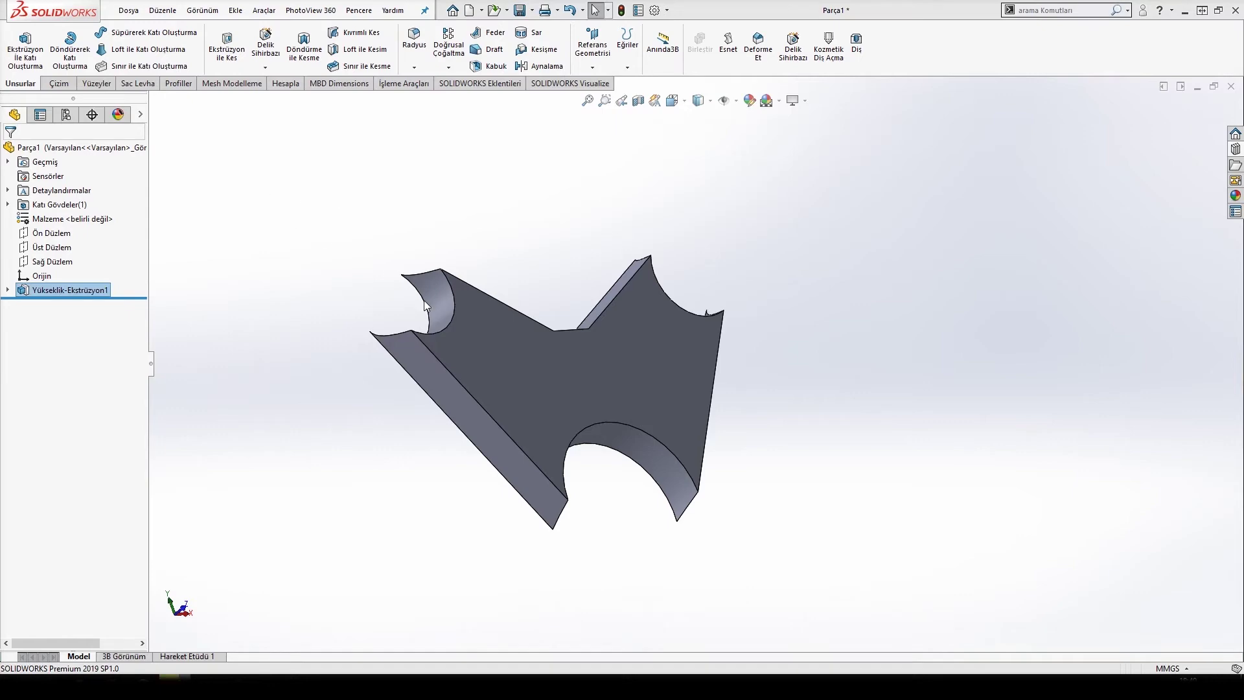
# - Start a sketch on the solid's front face, viewed face-on, and convert the face's outline edges into selected construction geometry
pyautogui.click(516, 341)
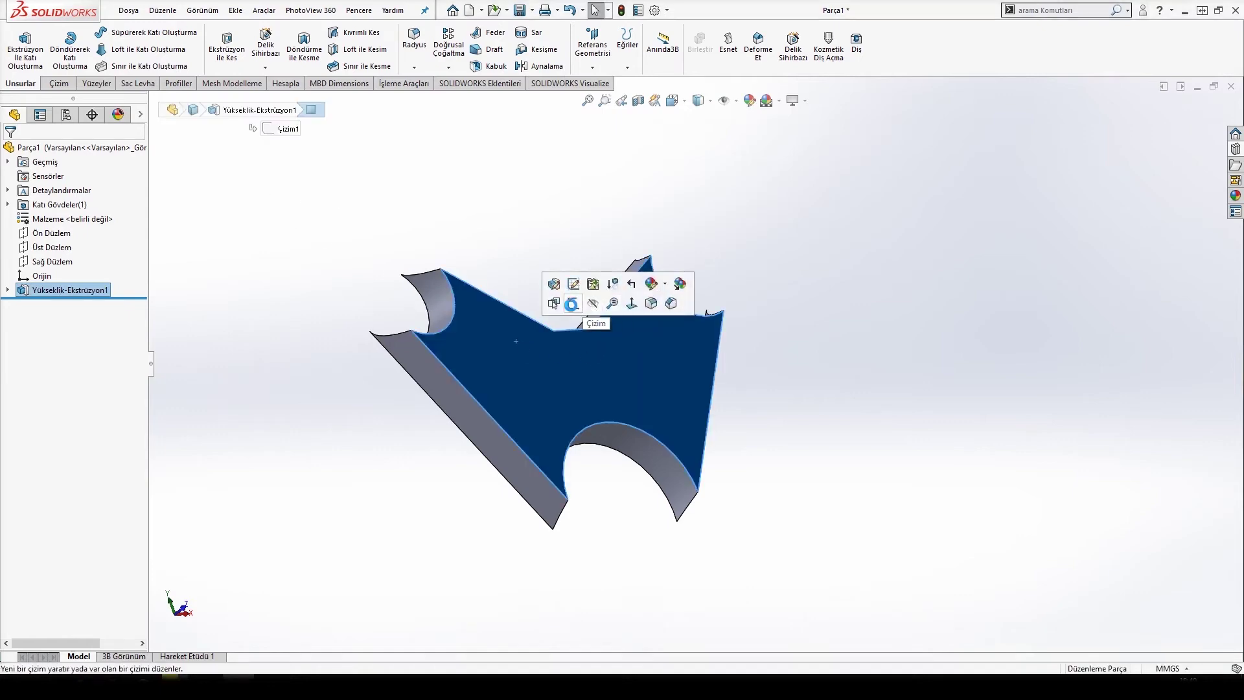
pyautogui.click(573, 310)
pyautogui.press('space')
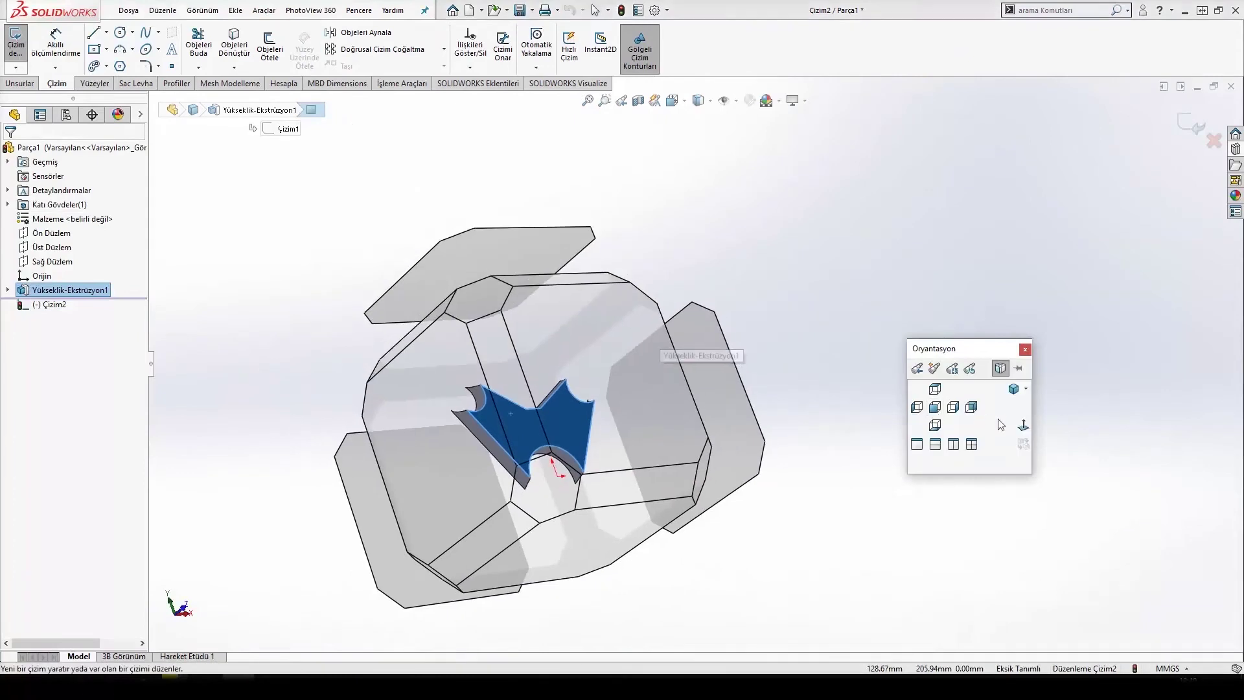
pyautogui.click(1030, 427)
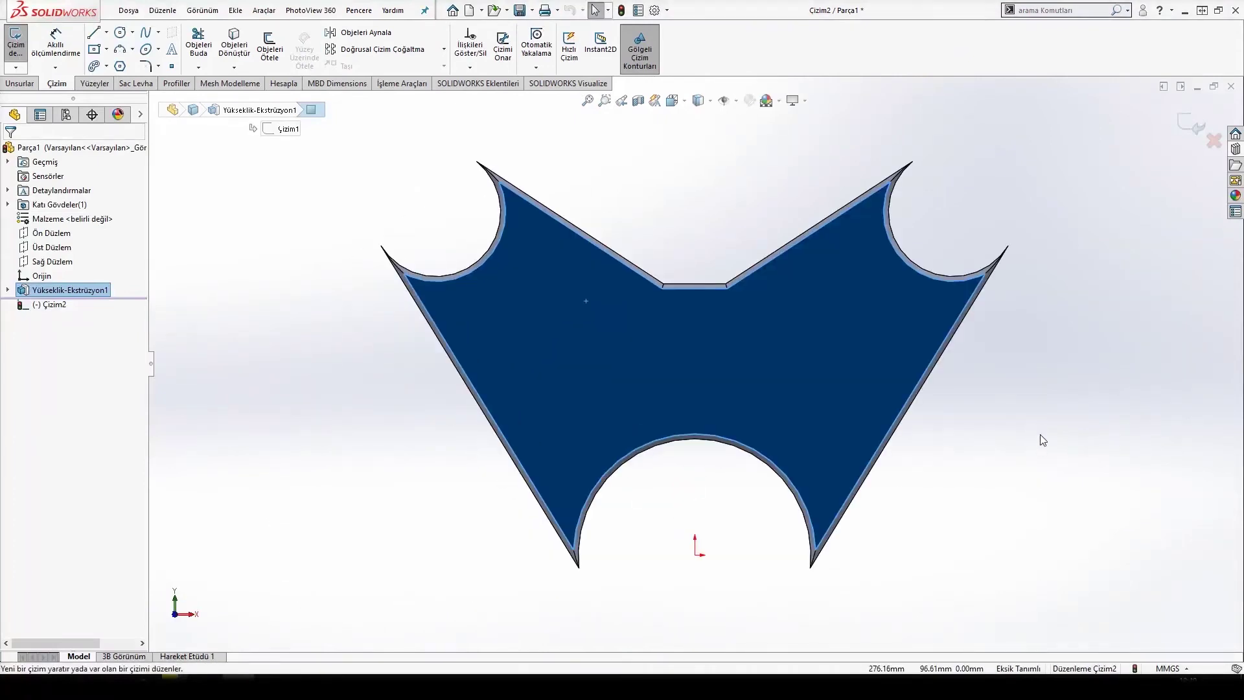
pyautogui.scroll(-2, 442, 295)
pyautogui.moveTo(317, 141); pyautogui.dragTo(1019, 597)
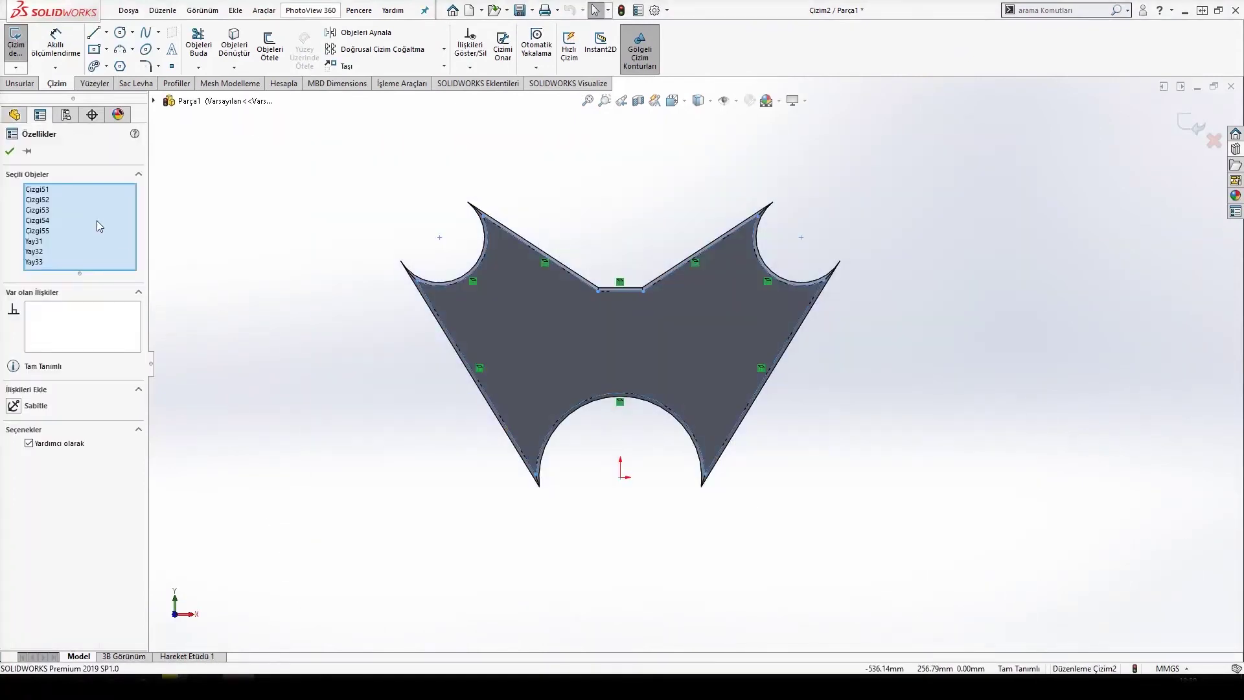
# - Offset the selected outline 19 mm inward, reversing the offset direction and adding the dimension
pyautogui.click(264, 57)
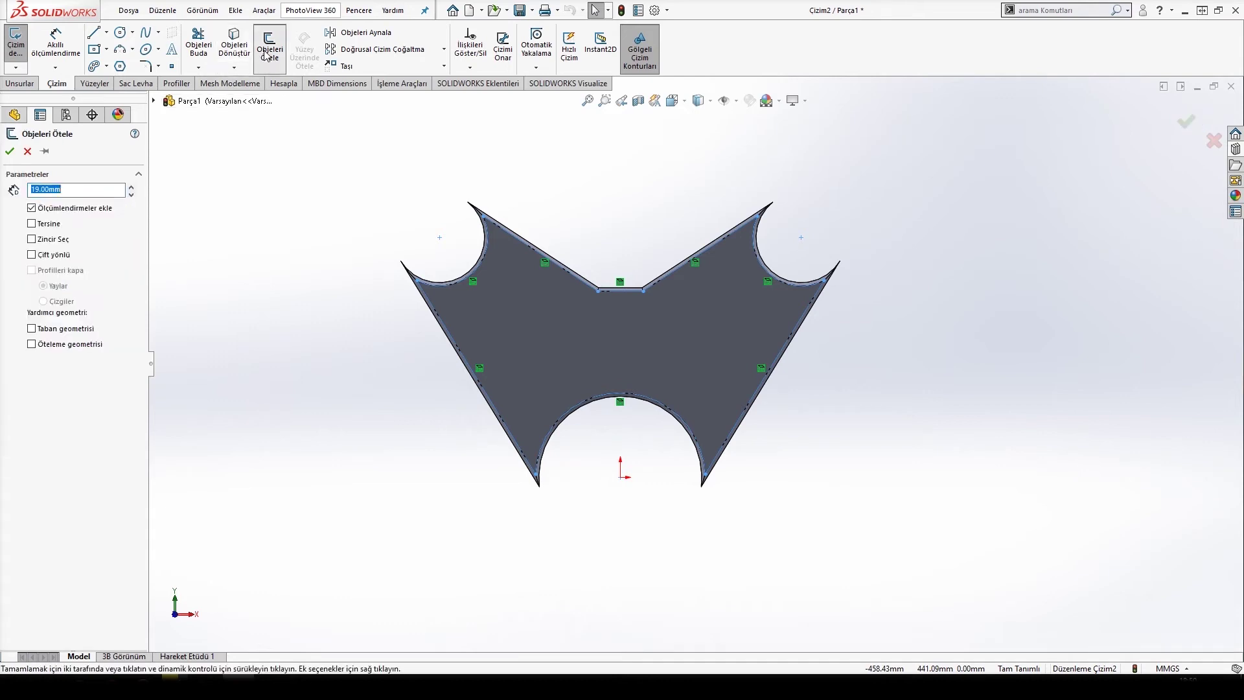
pyautogui.click(34, 226)
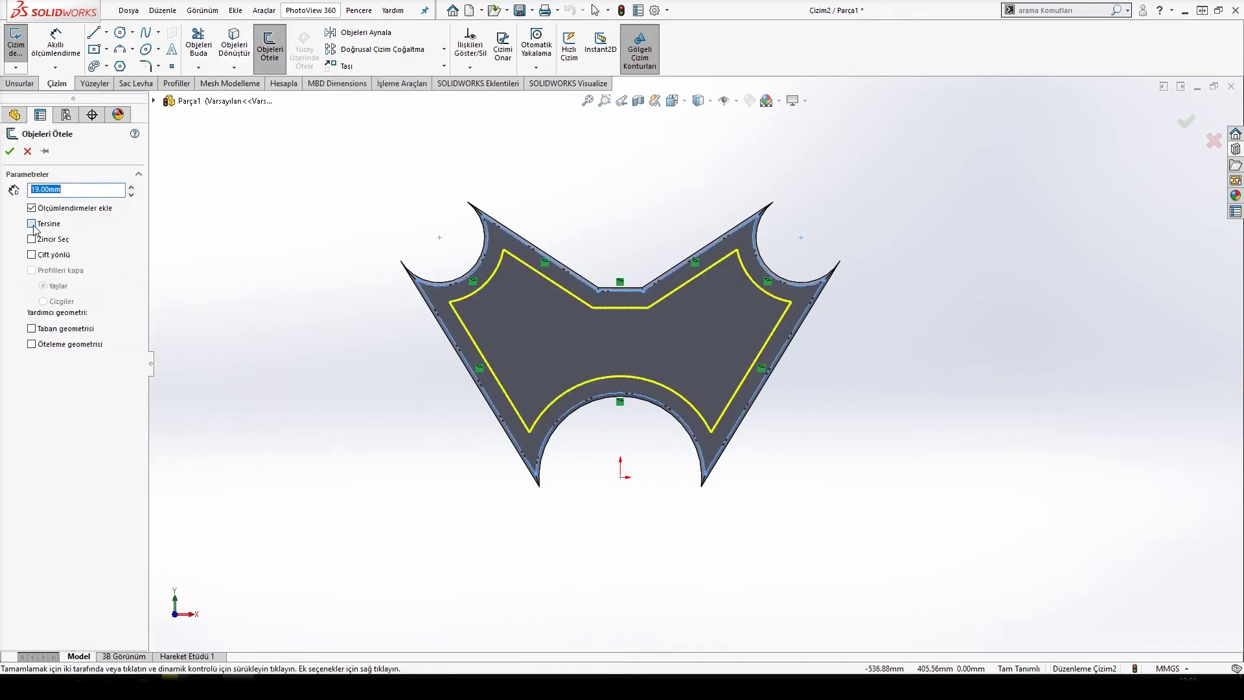
pyautogui.scroll(1, 213, 227)
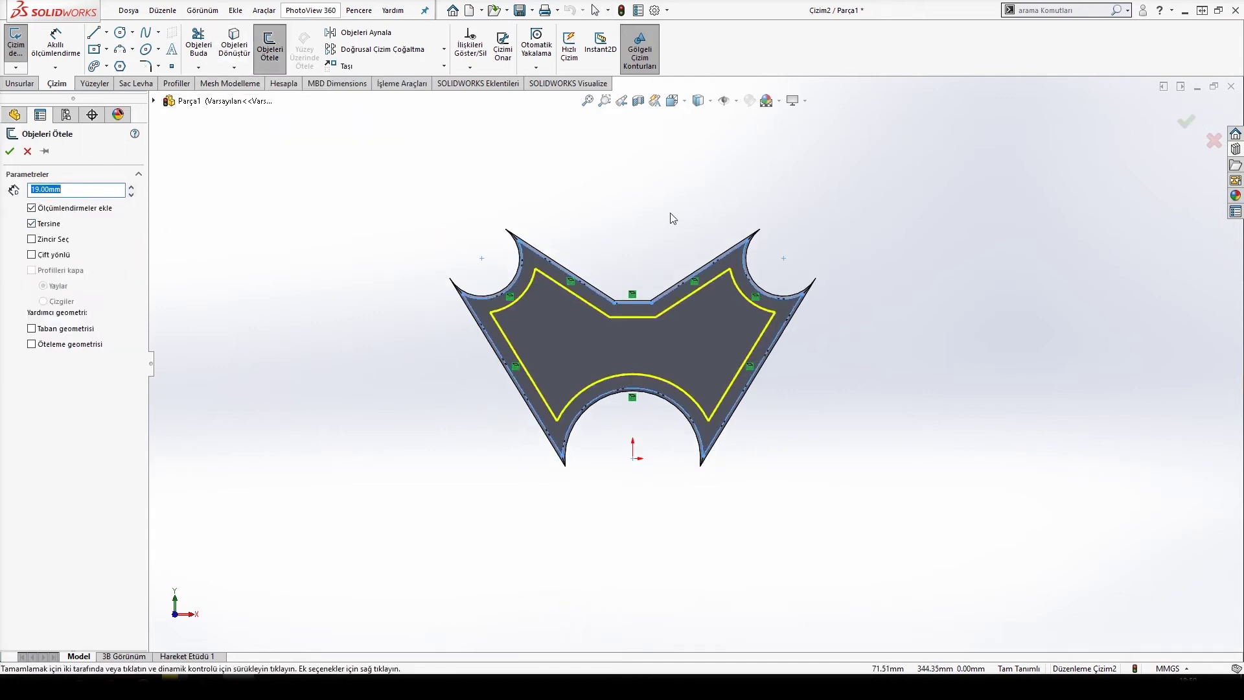
pyautogui.scroll(-2, 673, 219)
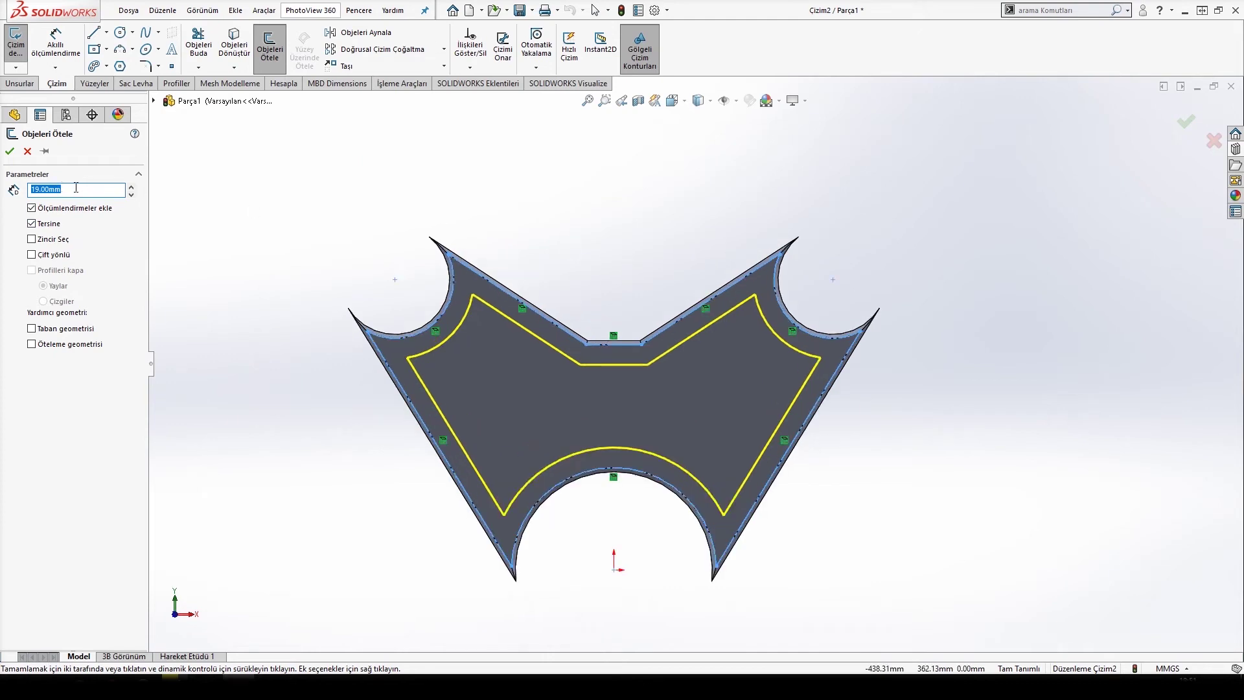
pyautogui.click(7, 155)
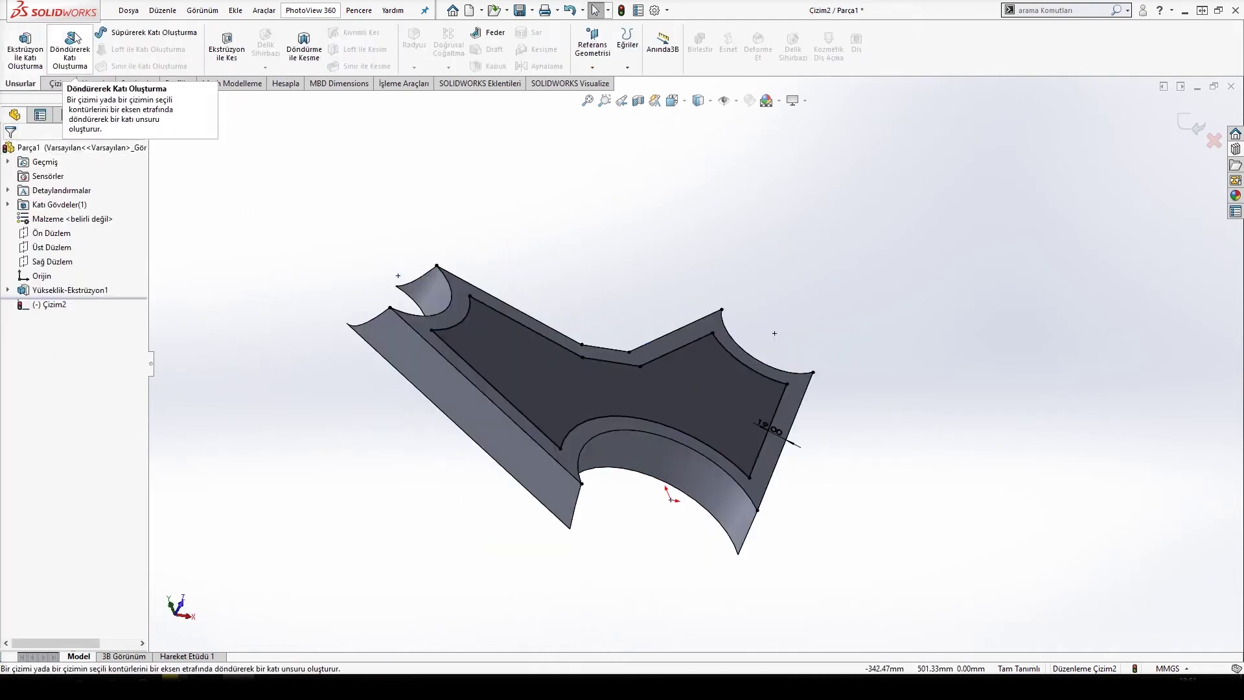
# - Cut the offset profile into the solid with a blind depth of 5 mm and a 5-degree draft
pyautogui.click(226, 45)
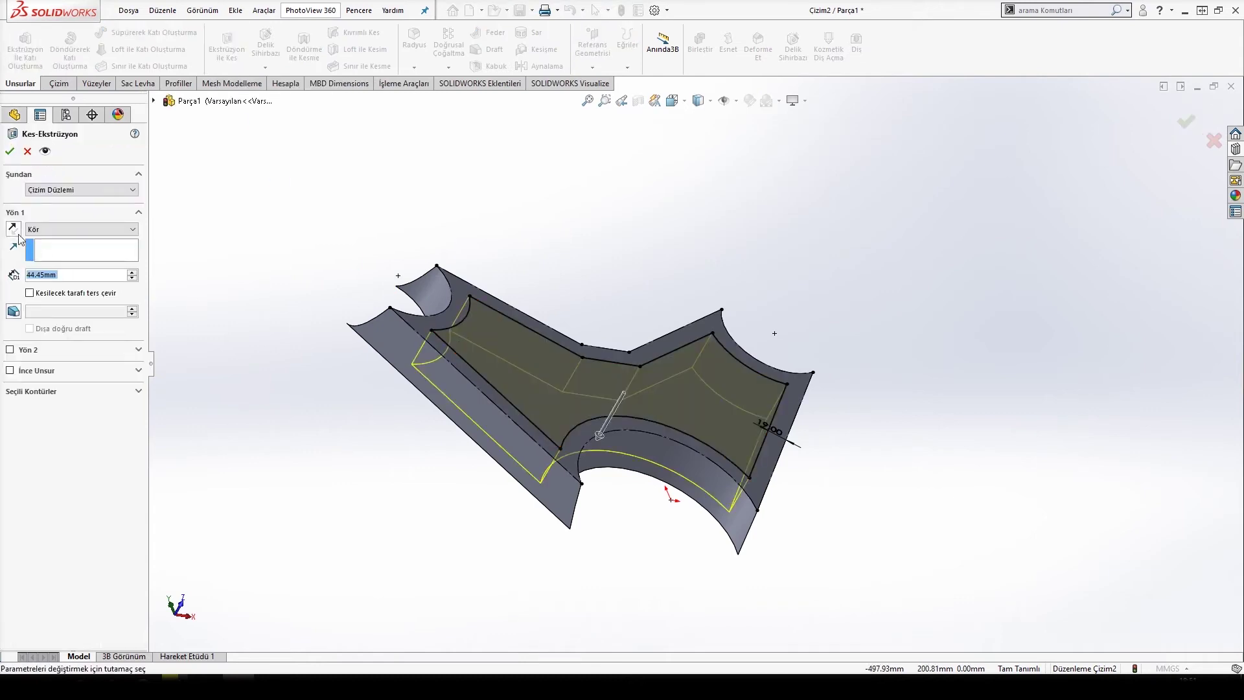
pyautogui.write('5')
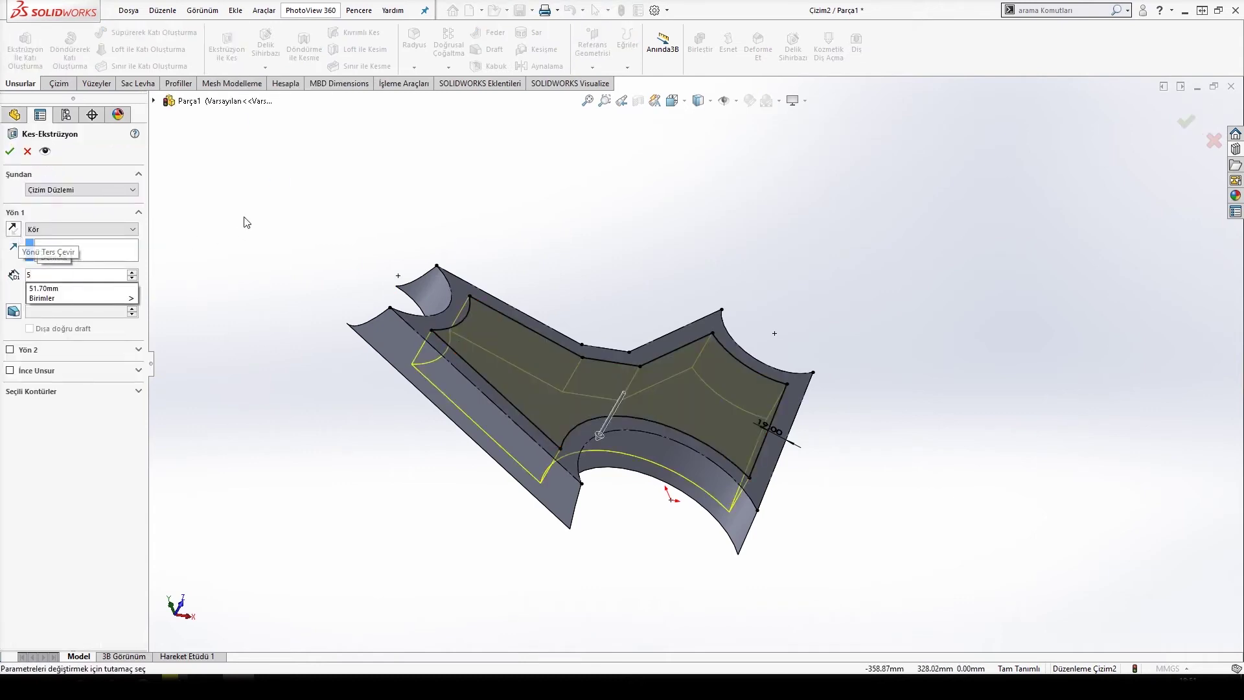
pyautogui.press('Return')
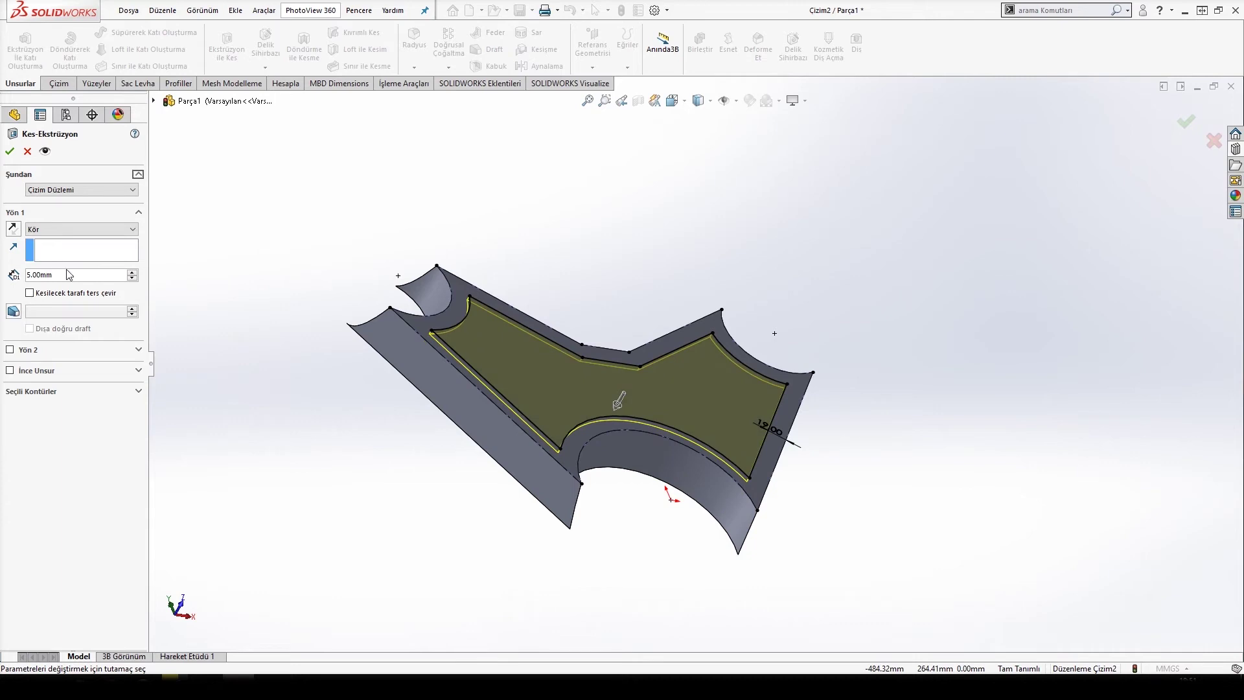
pyautogui.click(13, 312)
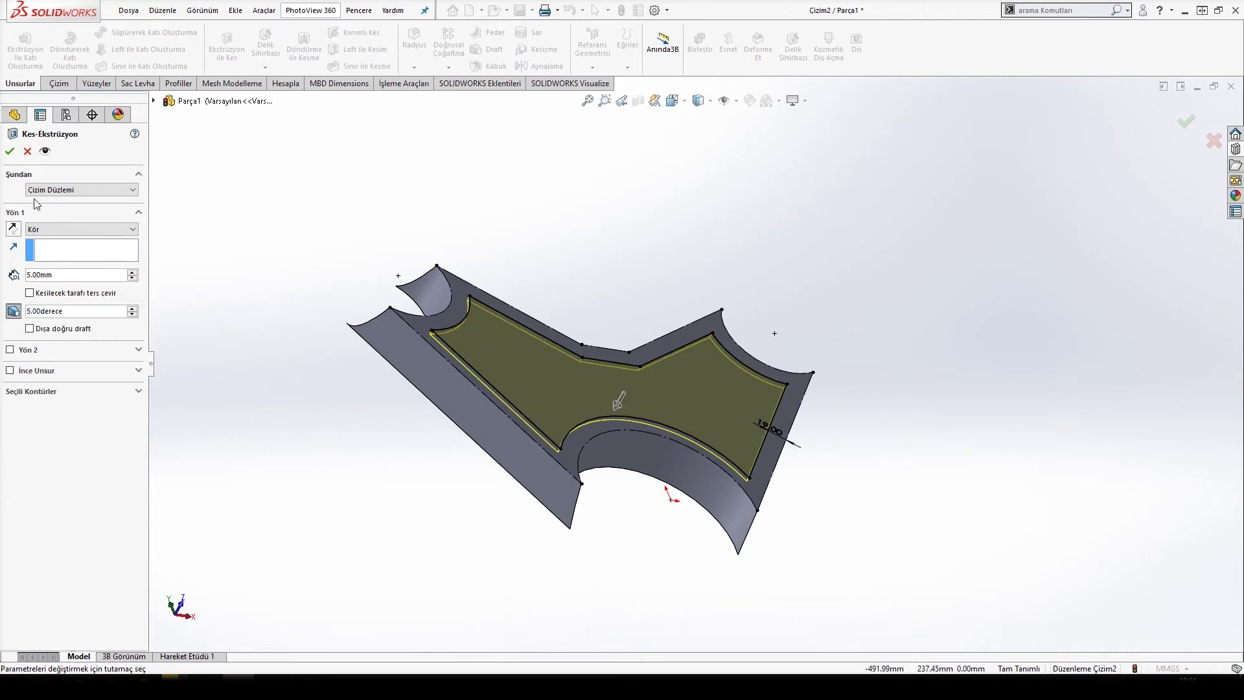
pyautogui.click(11, 154)
# - Start a sketch on the pocket floor and draw a vertical construction line about 339 mm long upward from the origin
pyautogui.moveTo(386, 423); pyautogui.dragTo(379, 497, button='middle')
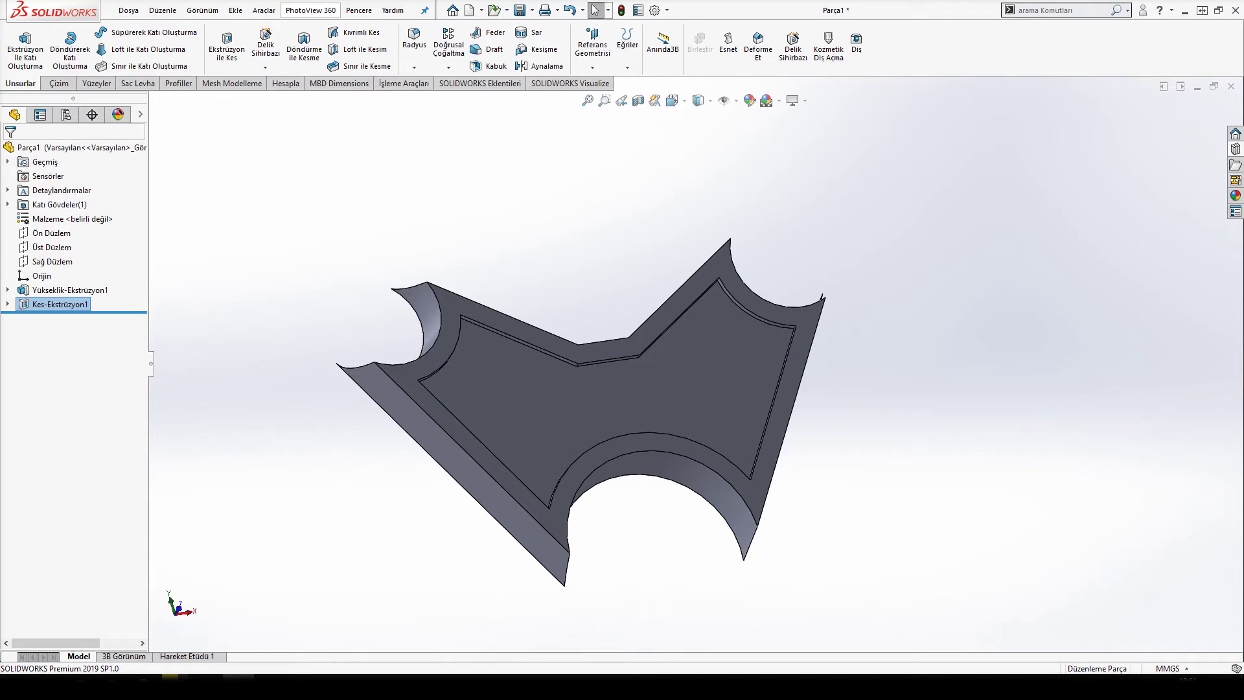
pyautogui.click(594, 417)
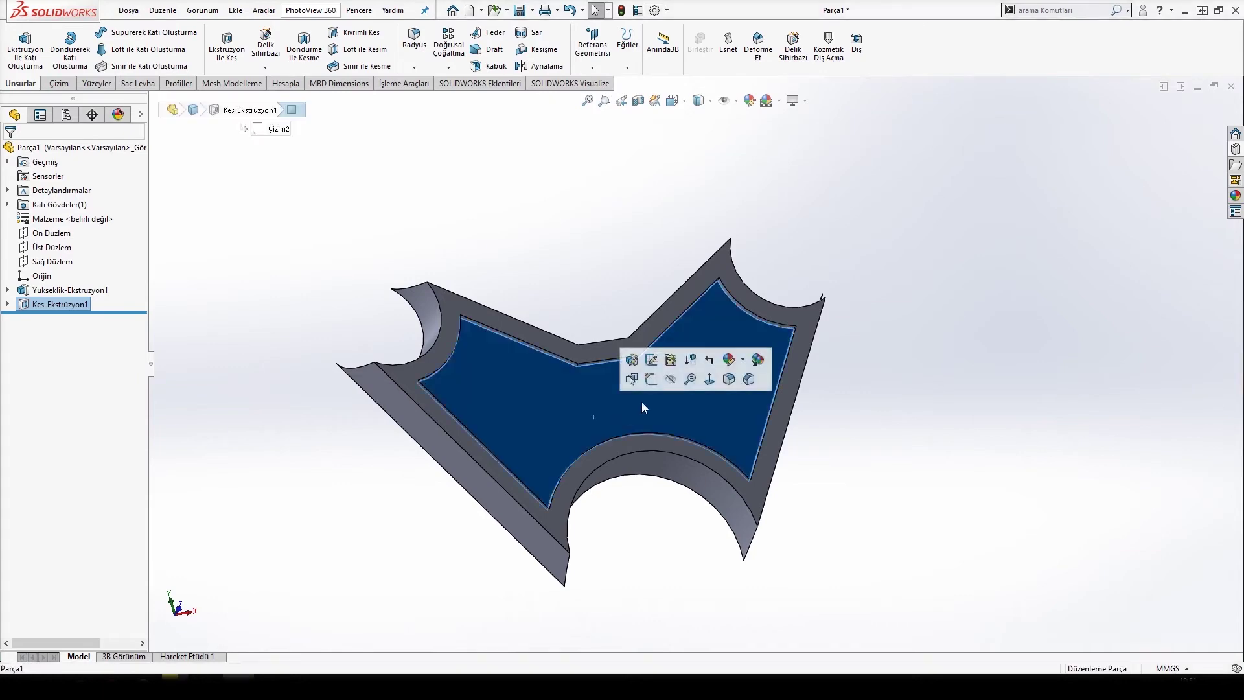
pyautogui.click(652, 380)
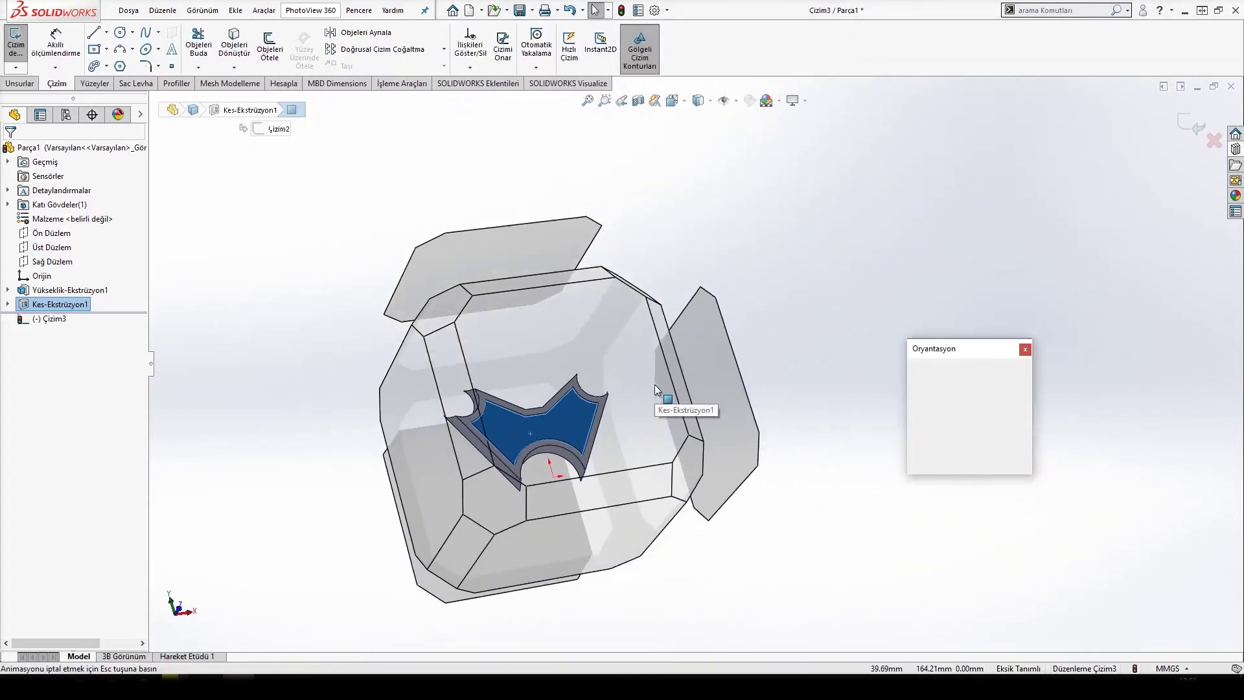
pyautogui.click(1022, 428)
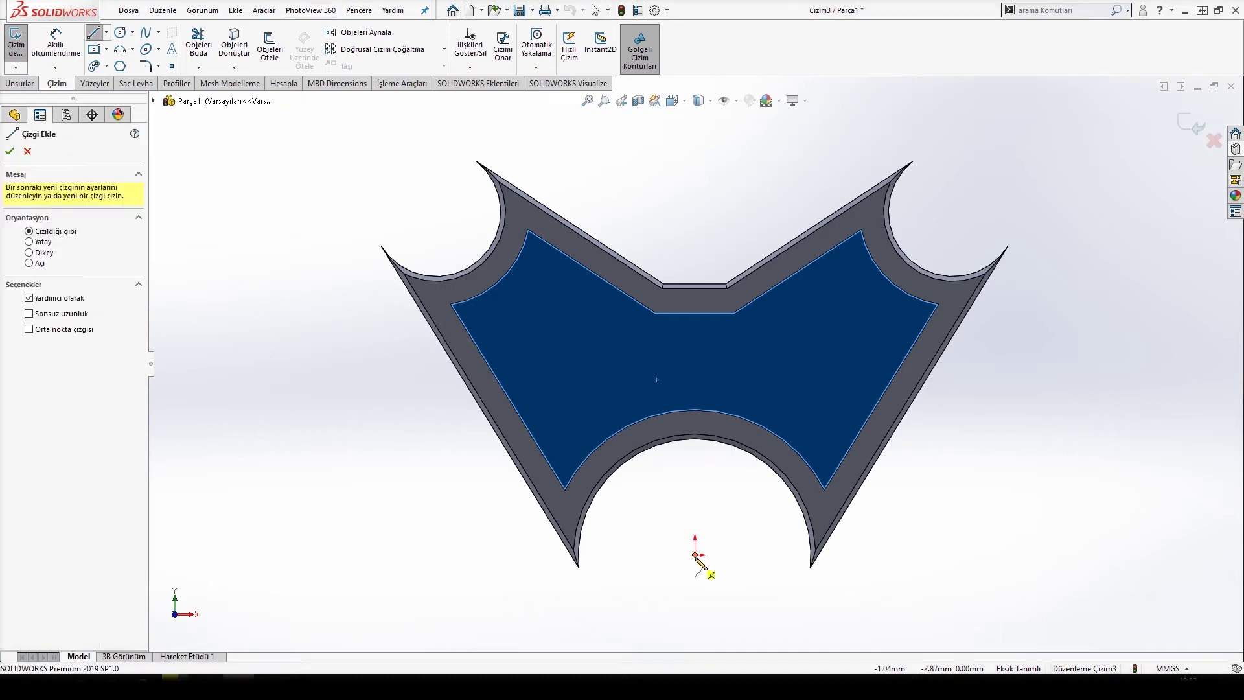
pyautogui.click(695, 556)
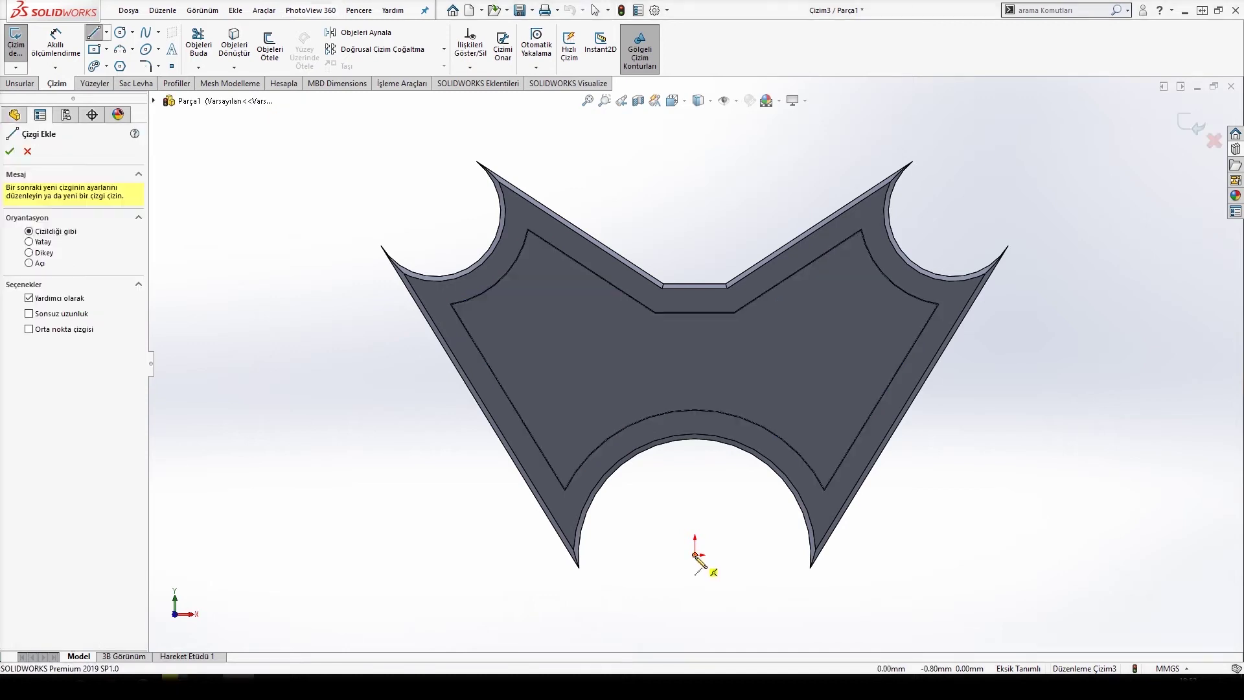
pyautogui.click(695, 131)
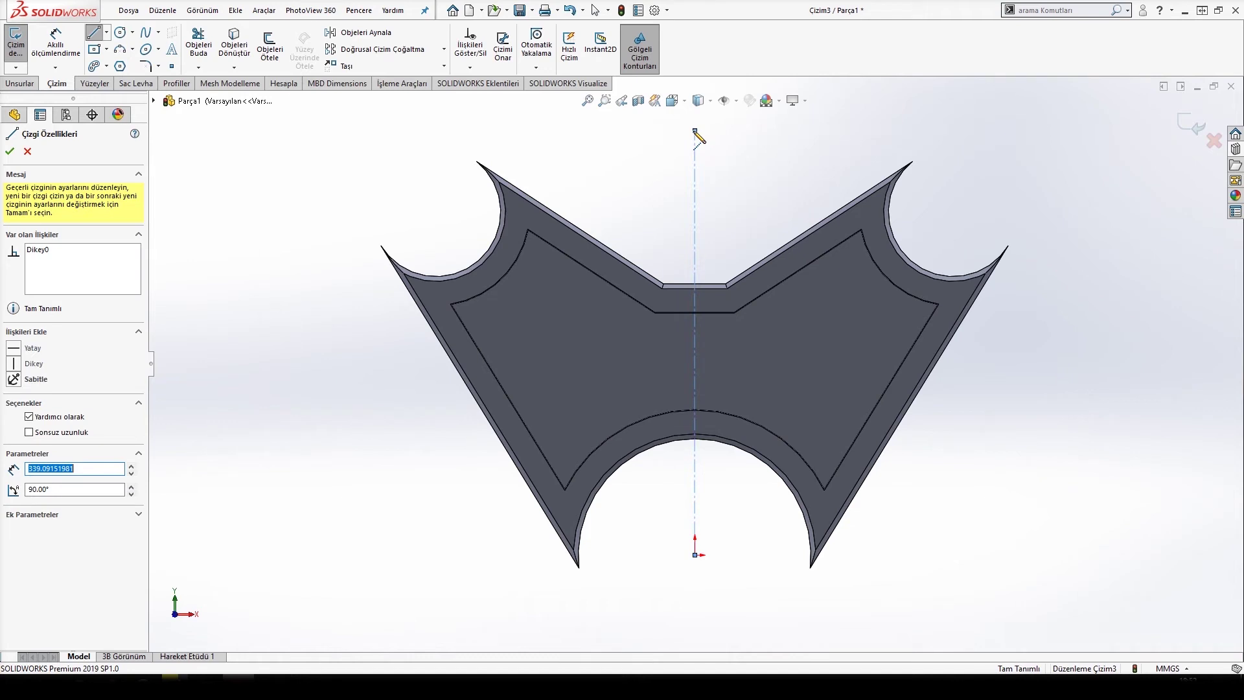
pyautogui.press('Escape')
# - Draw a circle about 58.6 mm in diameter on the pocket floor, left of the vertical centerline
pyautogui.click(120, 32)
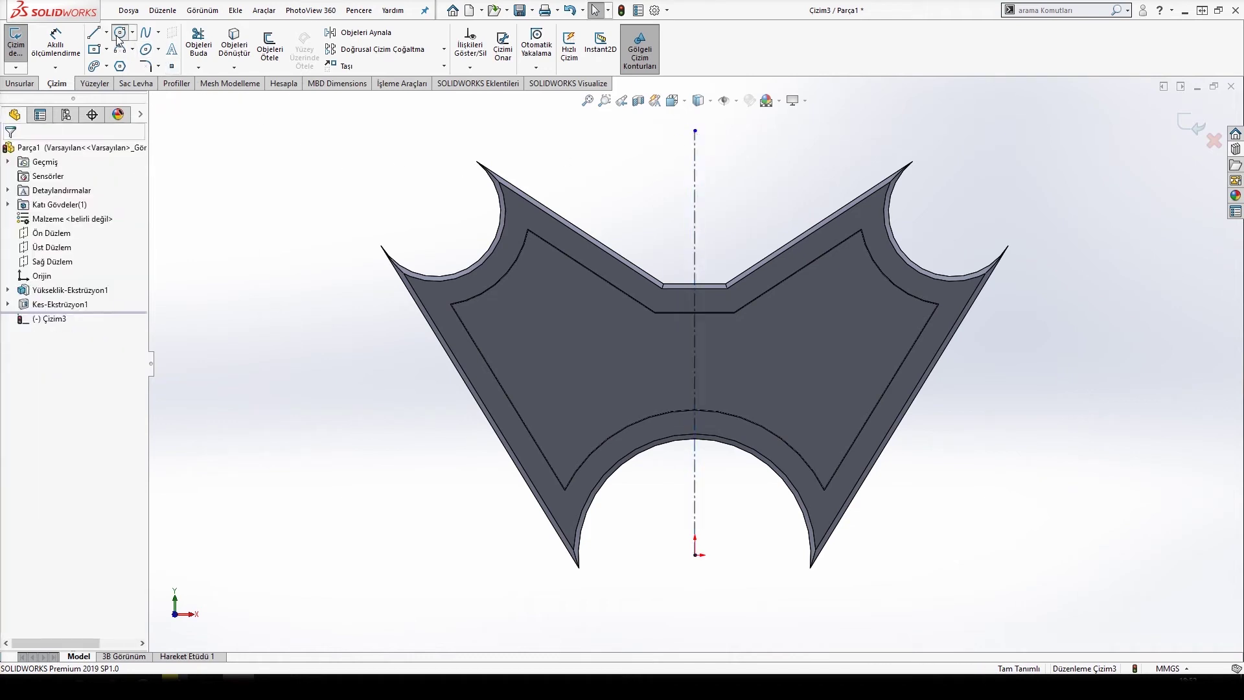
pyautogui.click(583, 357)
pyautogui.click(618, 365)
pyautogui.press('Escape')
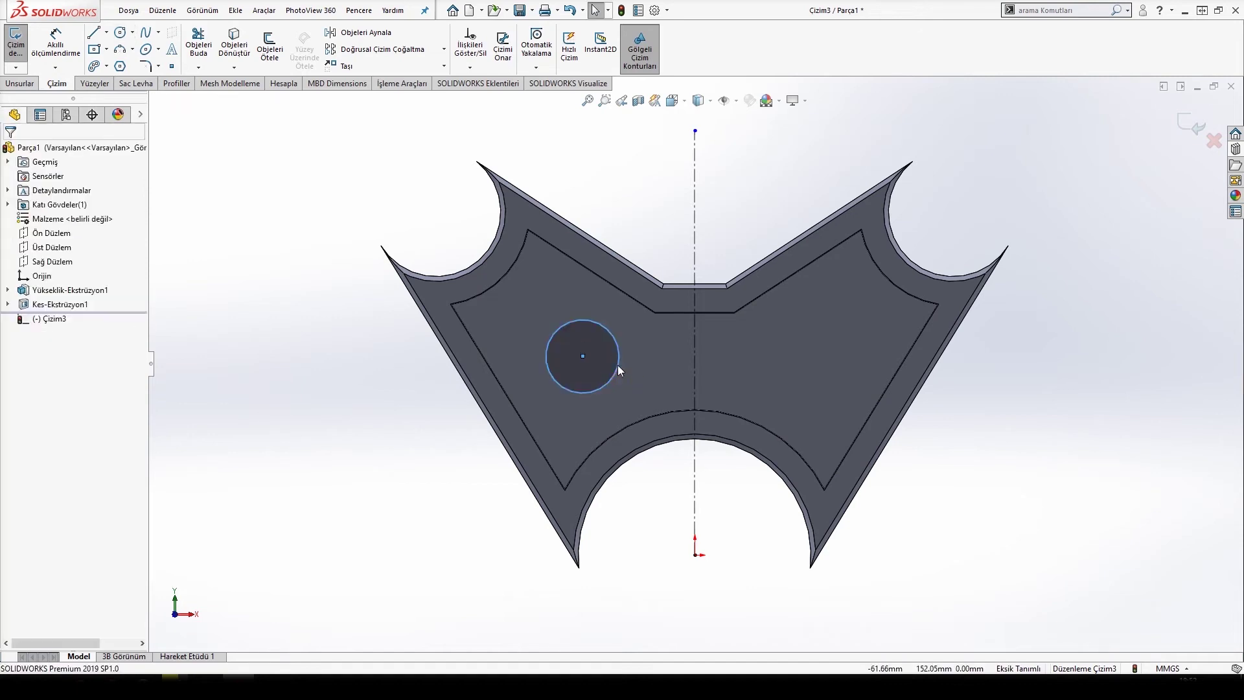
# - Dimension the circle's diameter as 57 mm
pyautogui.click(55, 45)
pyautogui.click(547, 363)
pyautogui.click(341, 383)
pyautogui.write('57')
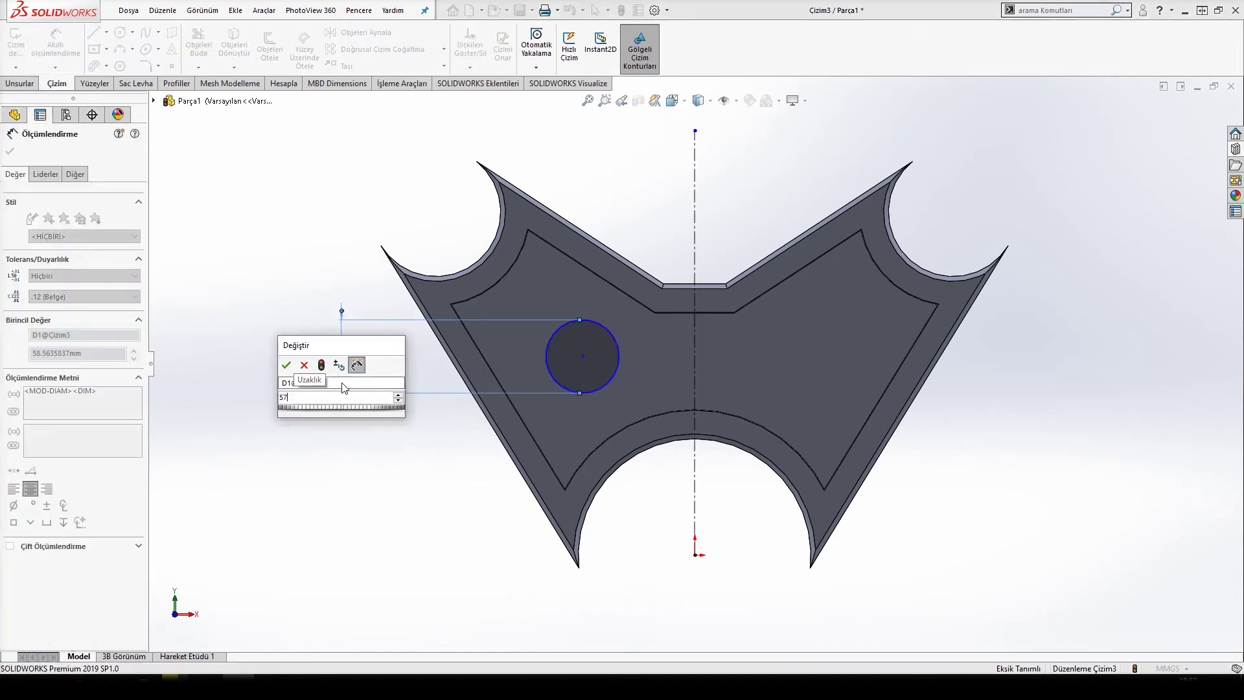
pyautogui.press('Return')
# - Dimension the horizontal distance between the circle's center and the vertical centerline as 113 mm
pyautogui.click(582, 356)
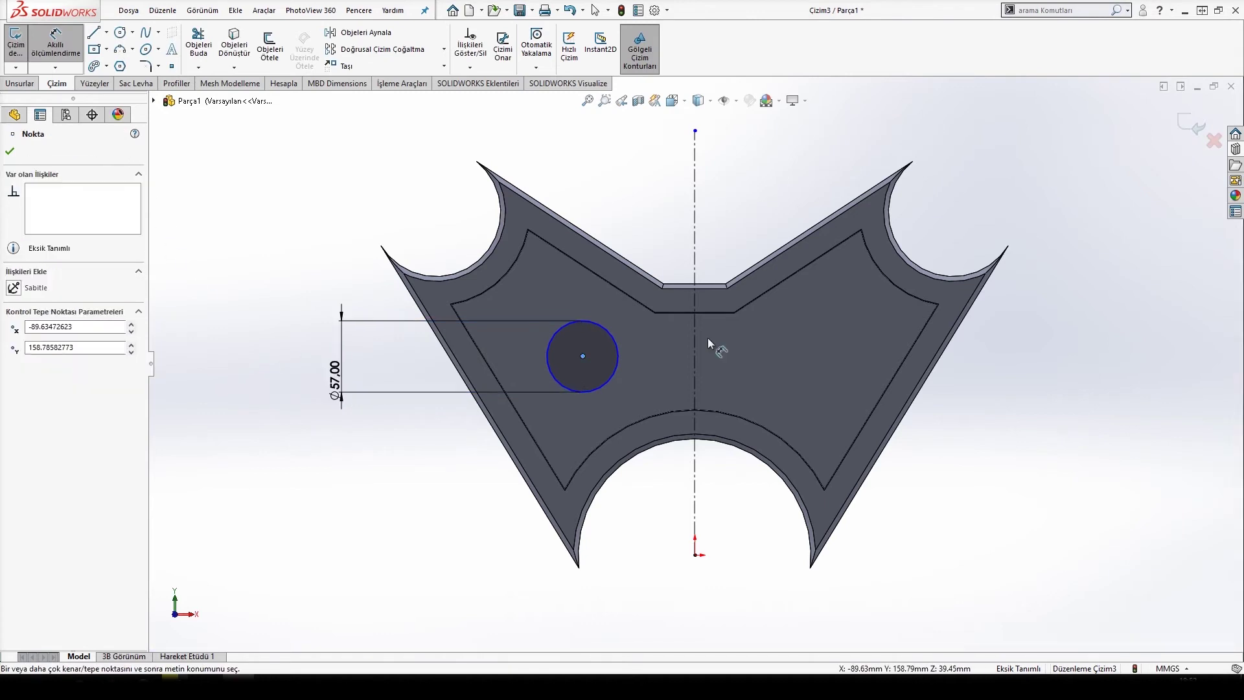
pyautogui.click(696, 351)
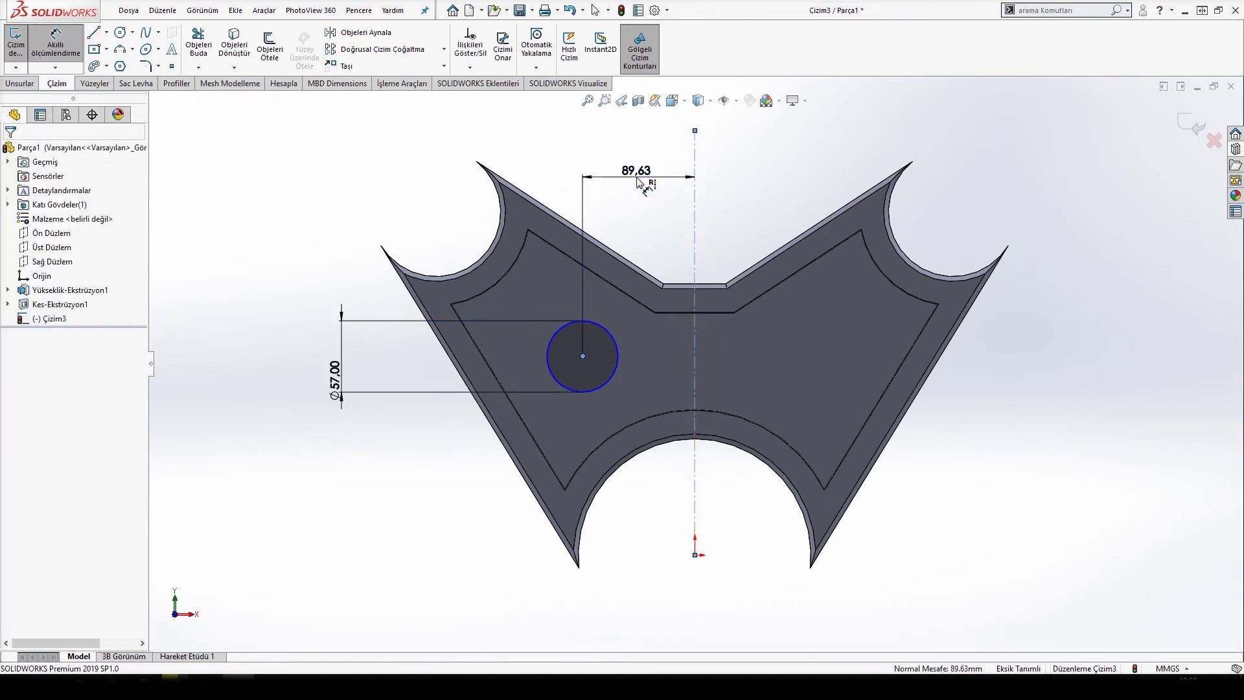
pyautogui.click(638, 181)
pyautogui.write('113')
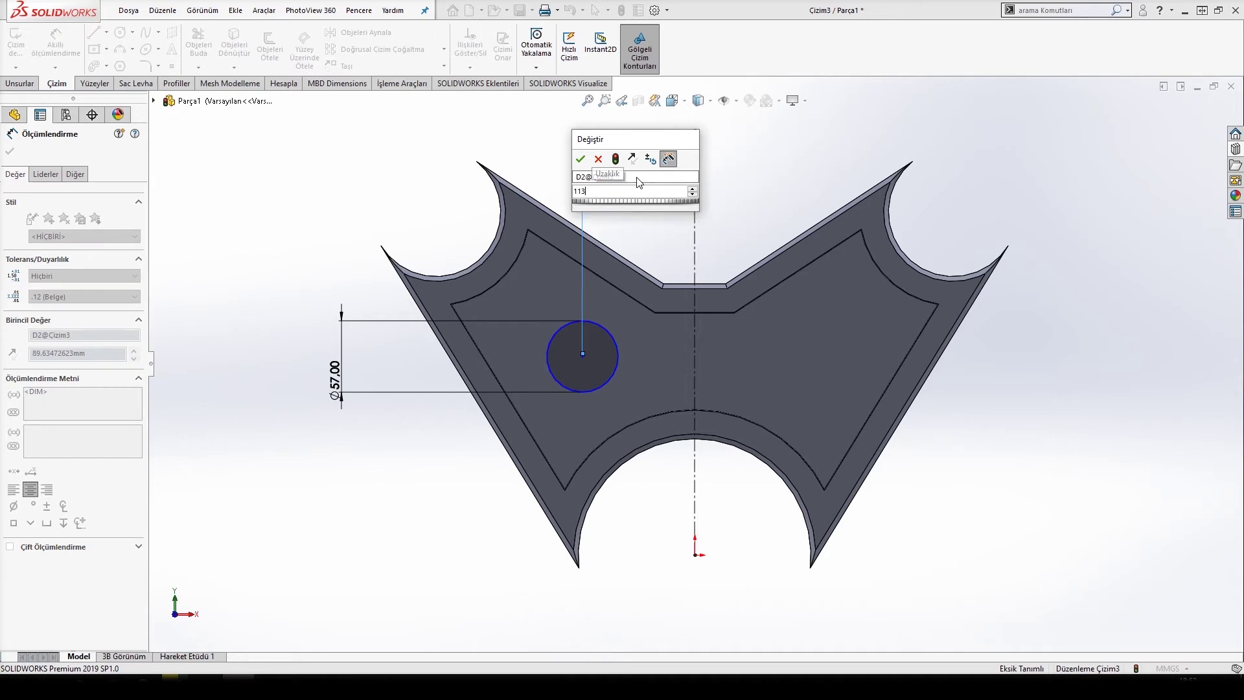
pyautogui.press('Return')
# - Dimension the vertical distance between the origin and the circle's center as 175.75 mm
pyautogui.click(695, 555)
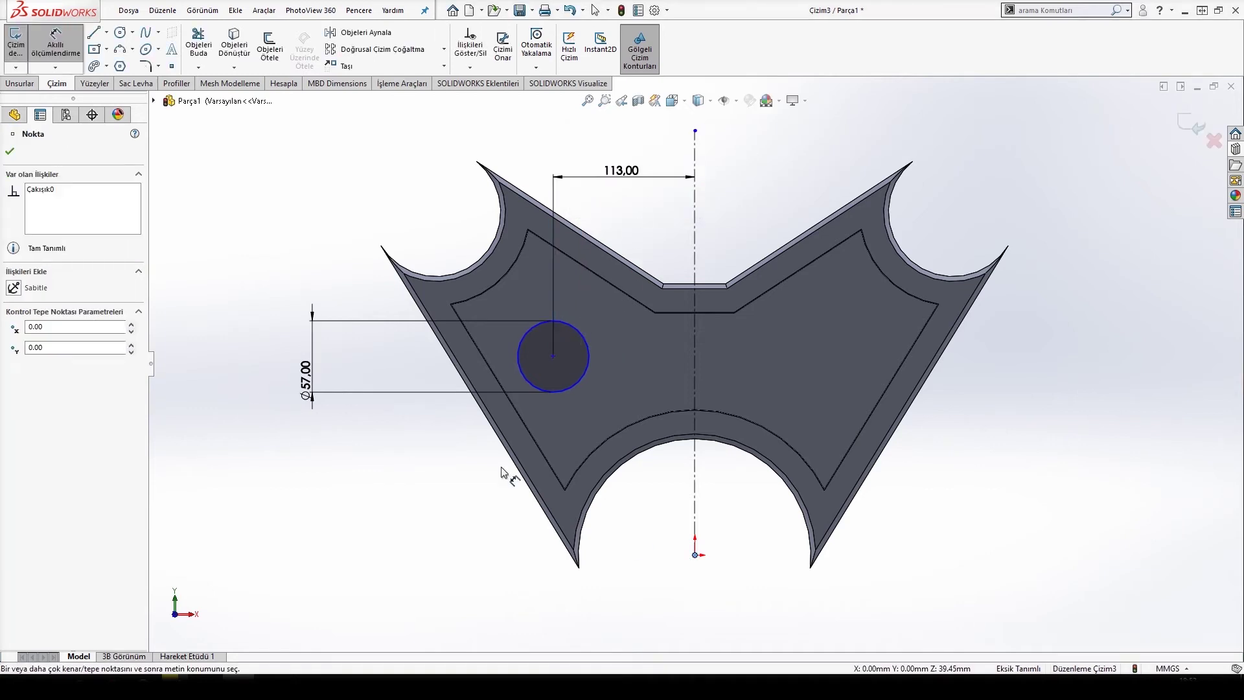
pyautogui.click(553, 356)
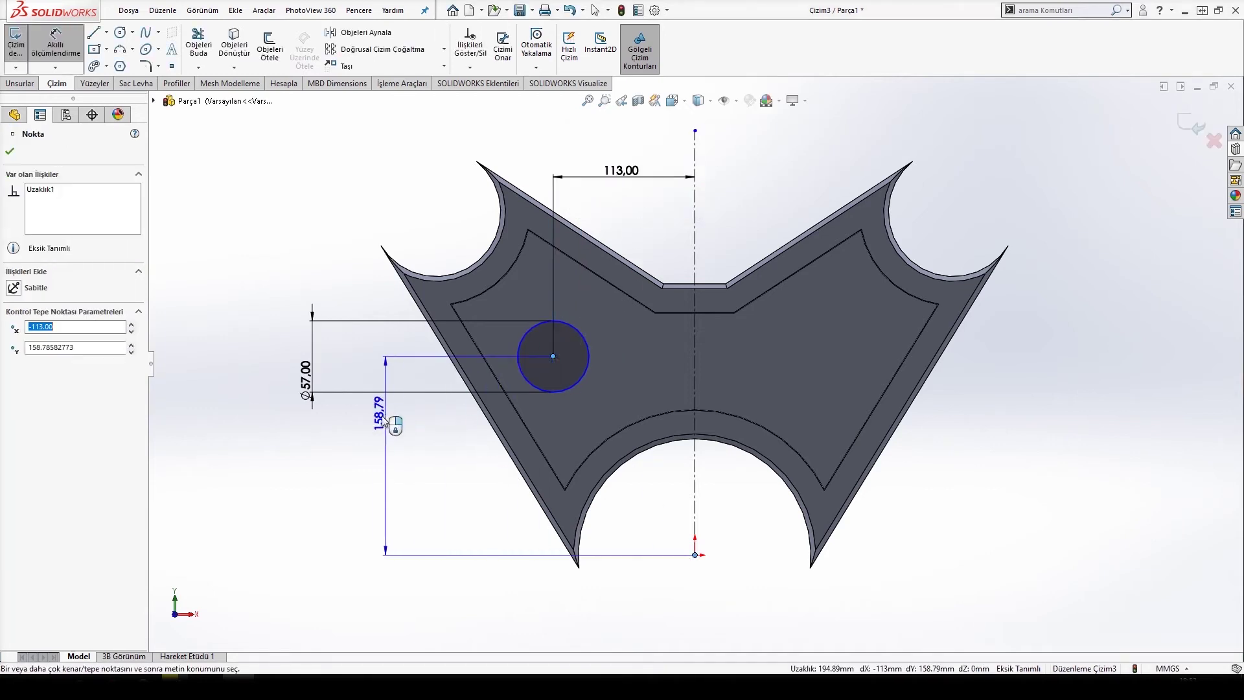
pyautogui.click(381, 440)
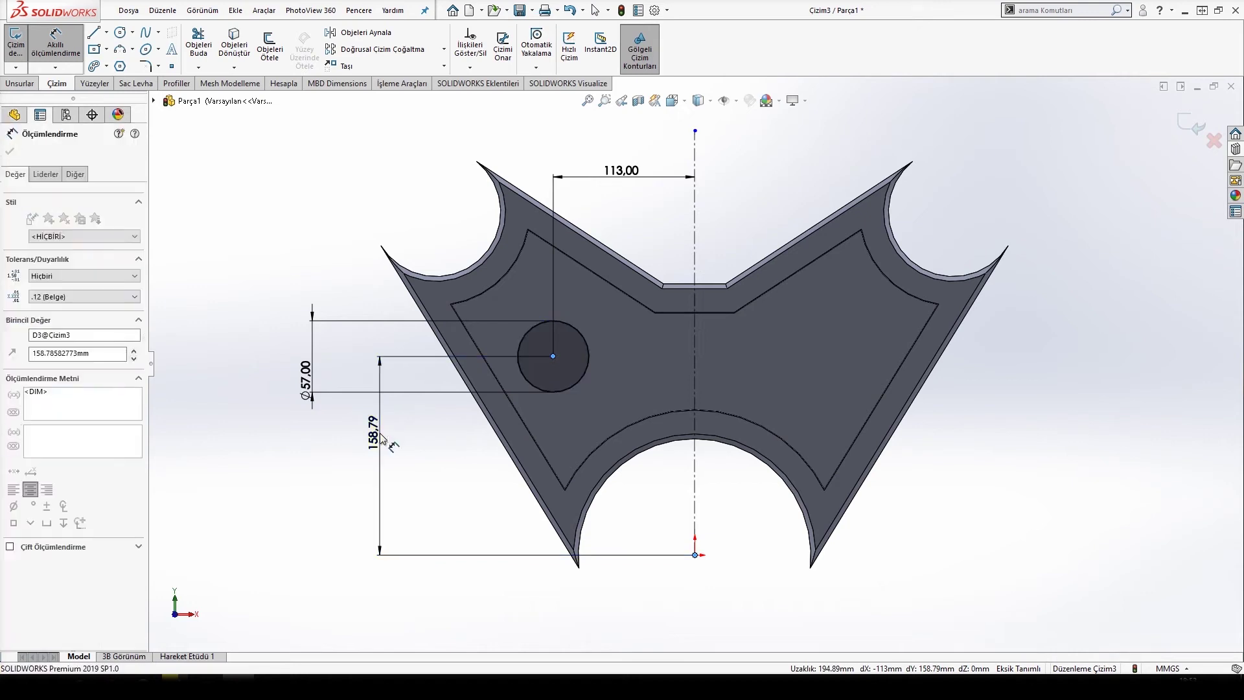
pyautogui.write('17')
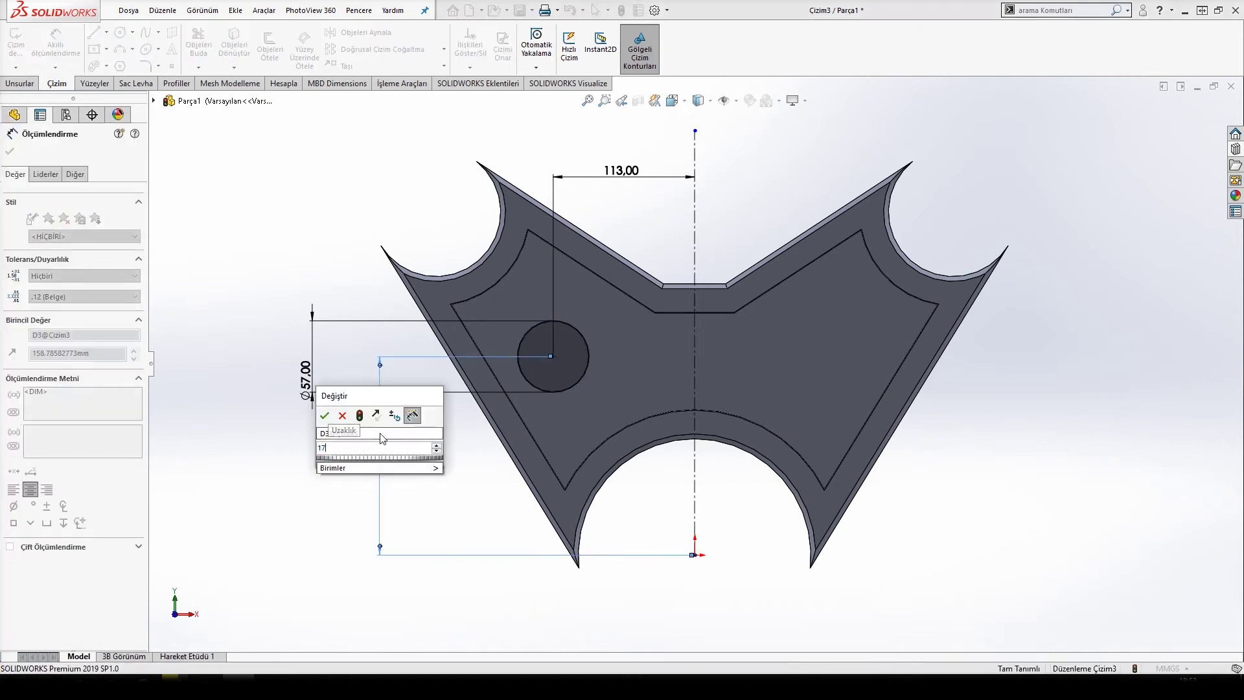
pyautogui.write('5.75')
pyautogui.press('Return')
pyautogui.press('Escape')
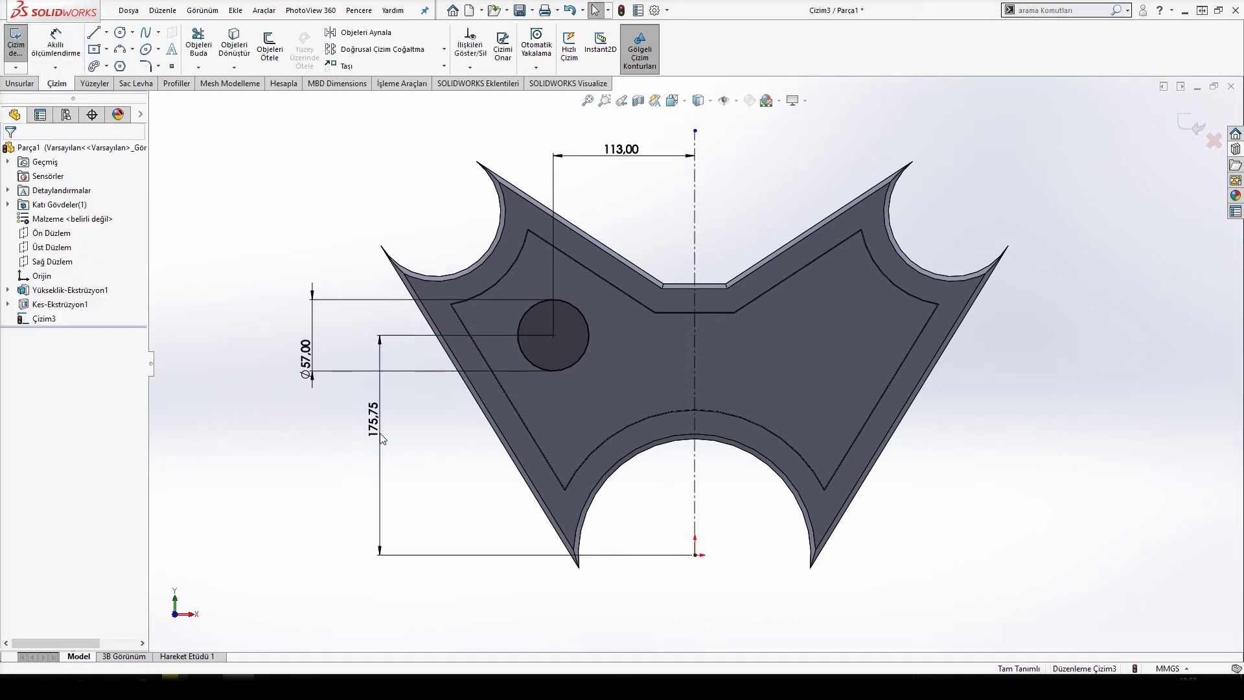
# - Mirror the 57 mm circle about the vertical construction line
pyautogui.moveTo(379, 433); pyautogui.dragTo(369, 207, button='middle')
pyautogui.click(367, 33)
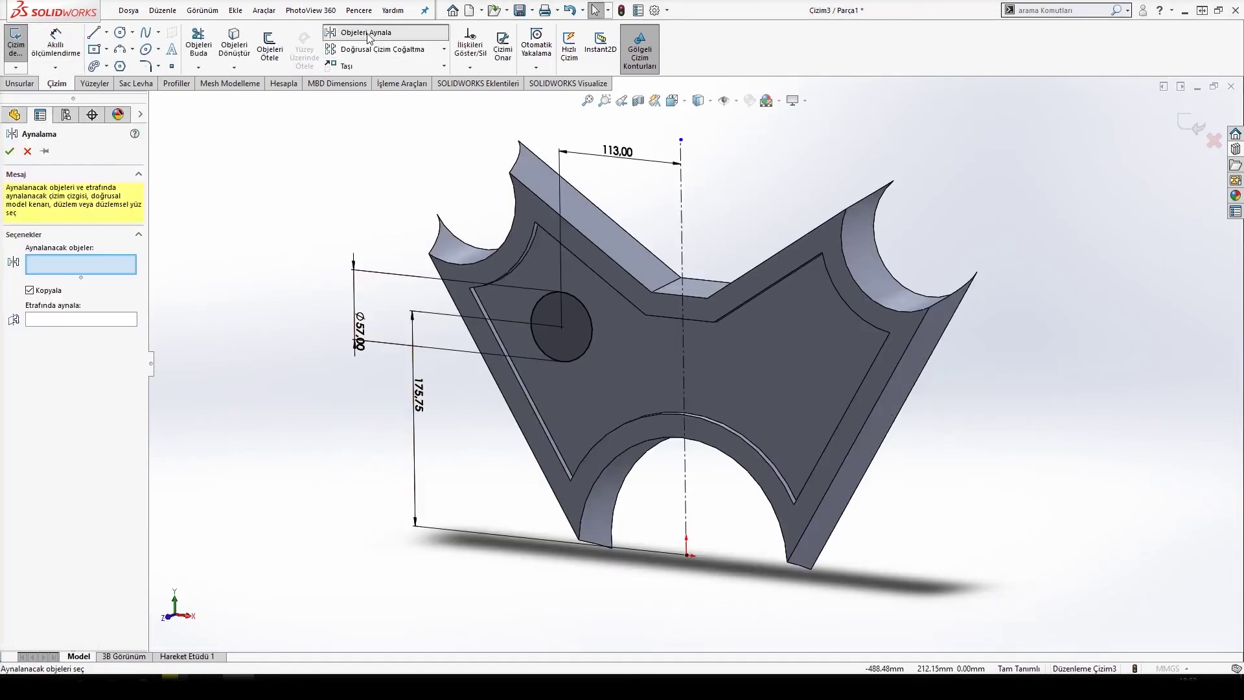
pyautogui.click(591, 332)
pyautogui.click(58, 321)
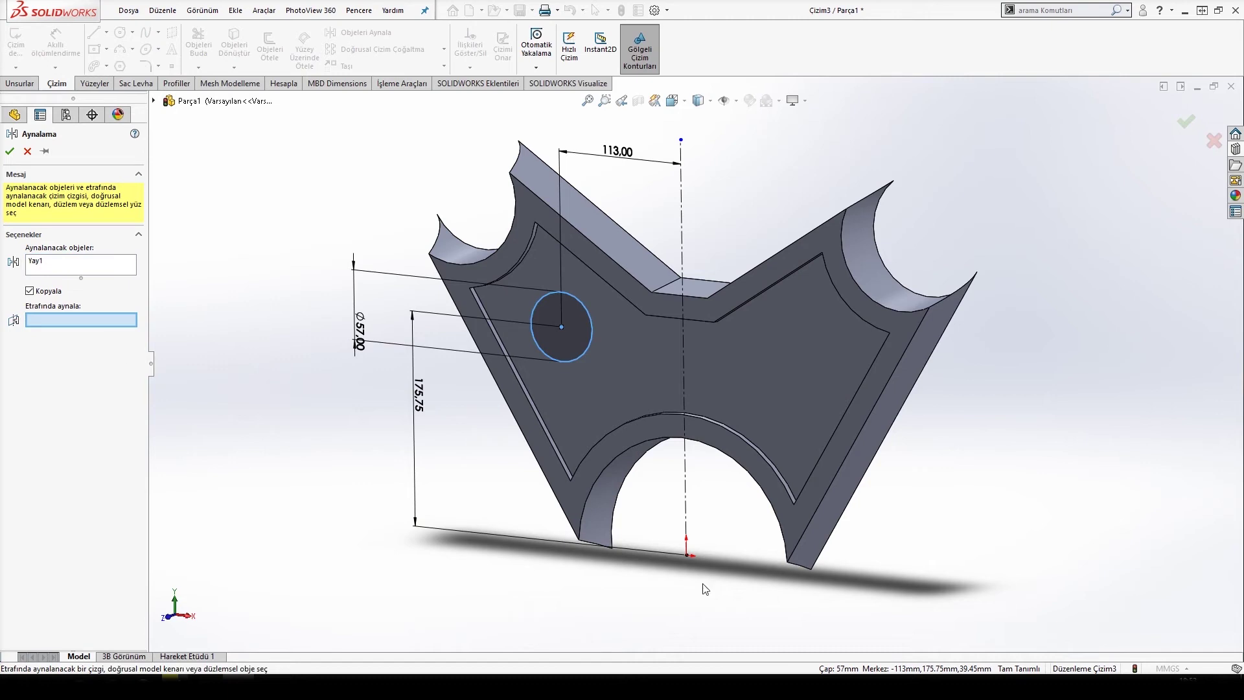
pyautogui.click(686, 501)
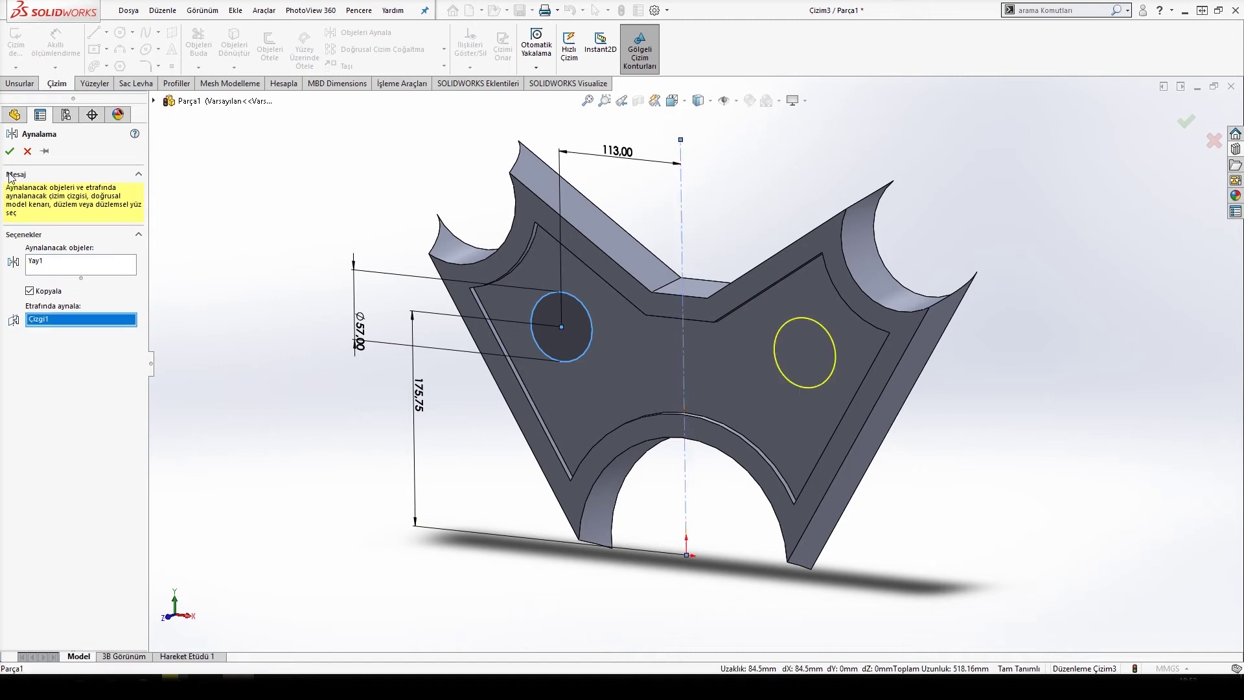
pyautogui.click(10, 152)
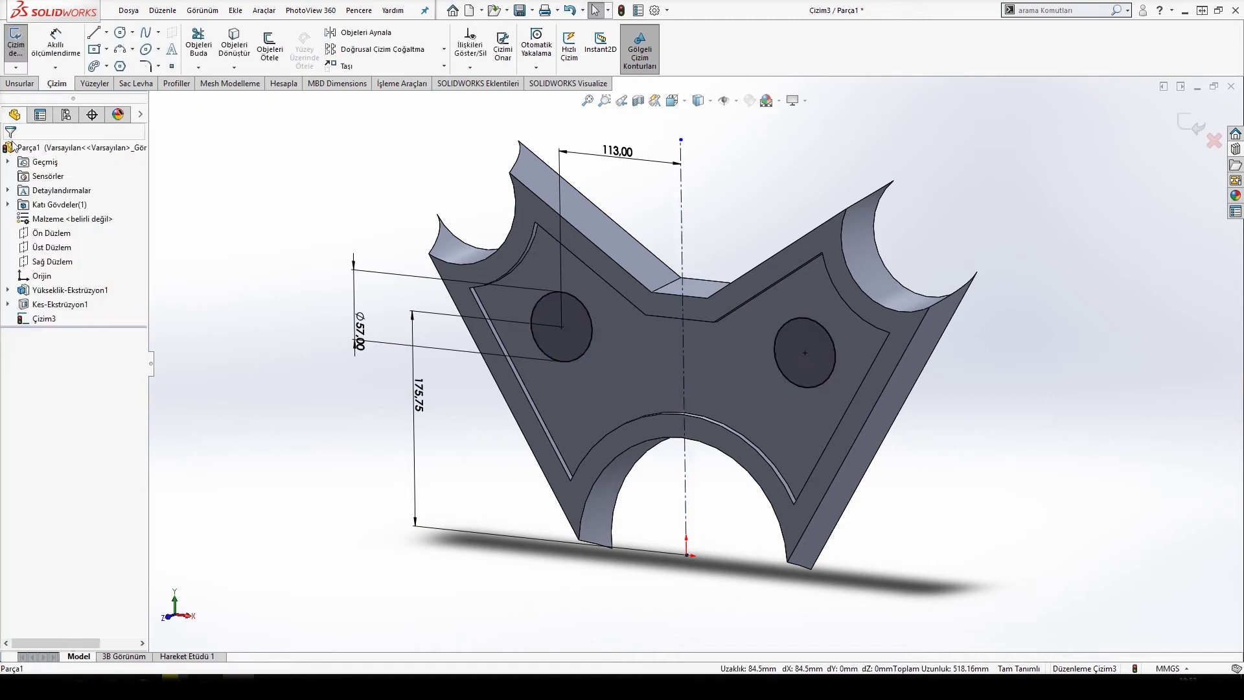
# - Extrude both circles on the pocket floor into bosses 12.75 mm high
pyautogui.click(19, 83)
pyautogui.click(26, 59)
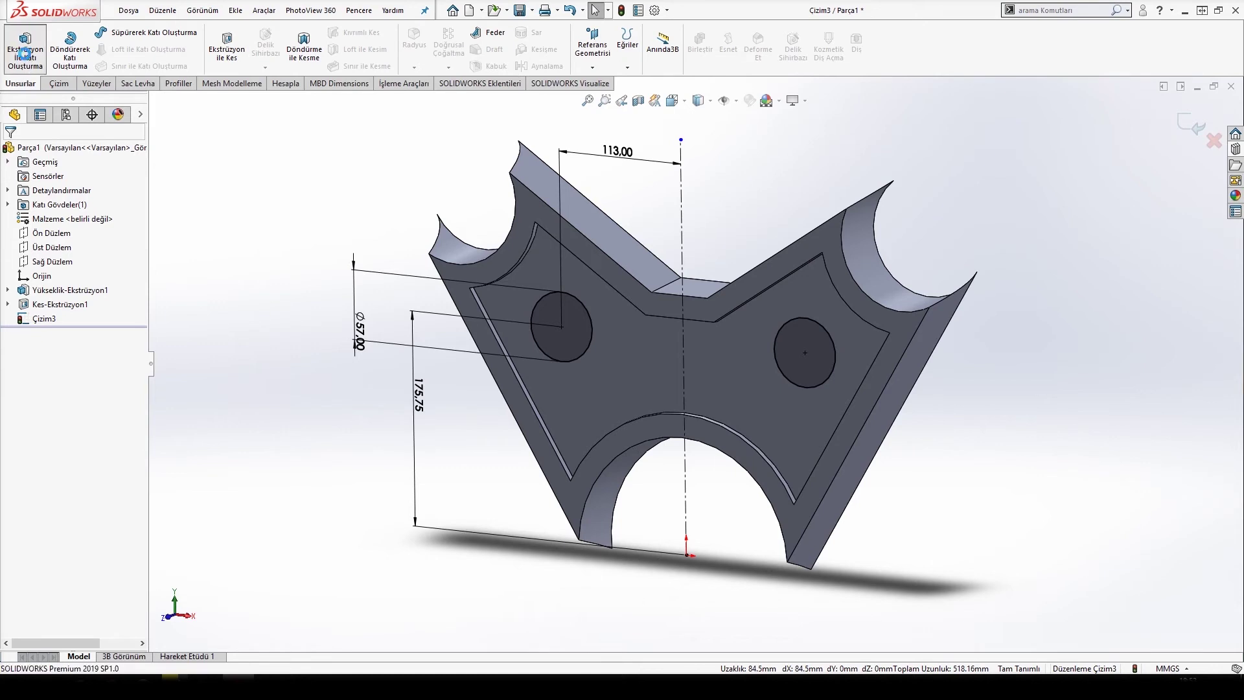
pyautogui.write('12.75')
pyautogui.press('Return')
pyautogui.click(10, 151)
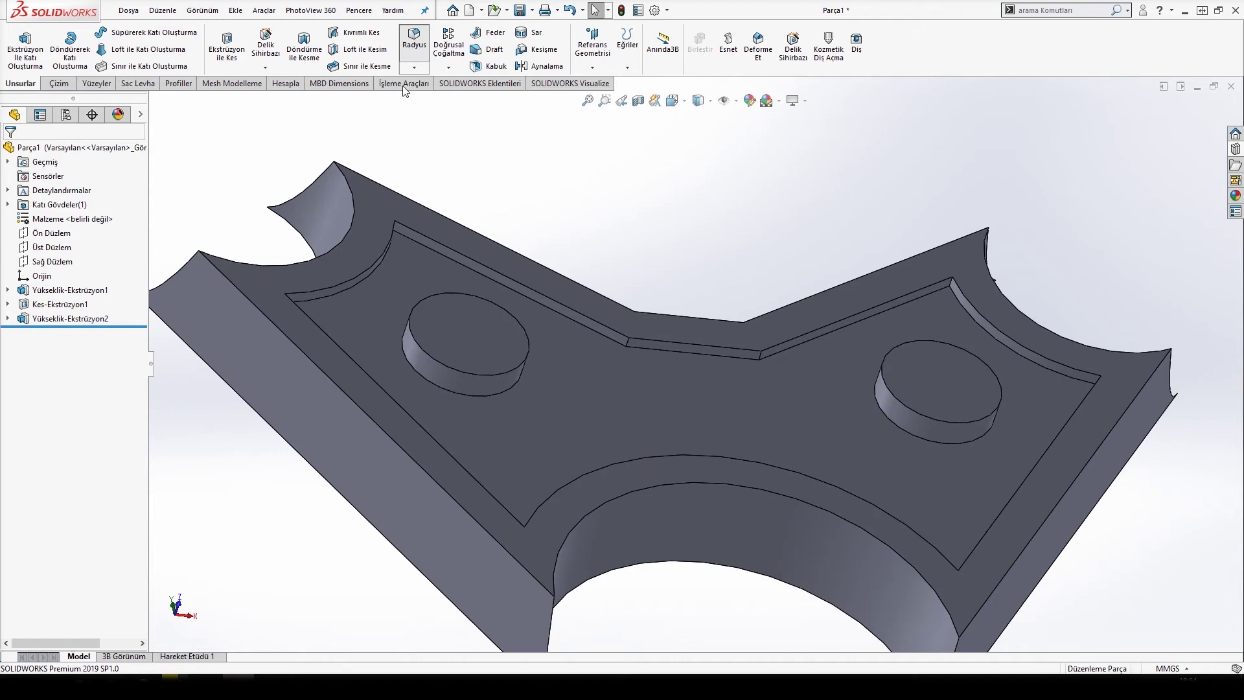
# - Fillet the base edges of both round bosses with a 7 mm radius
pyautogui.click(414, 39)
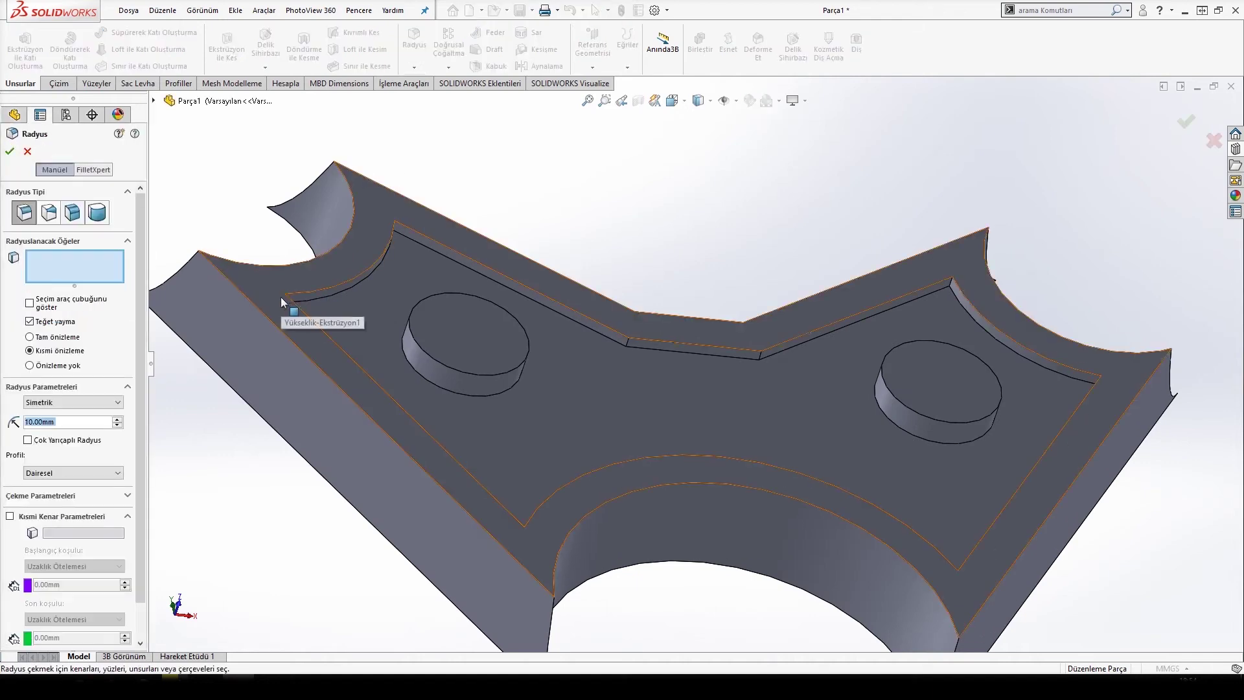
pyautogui.write('7')
pyautogui.press('Return')
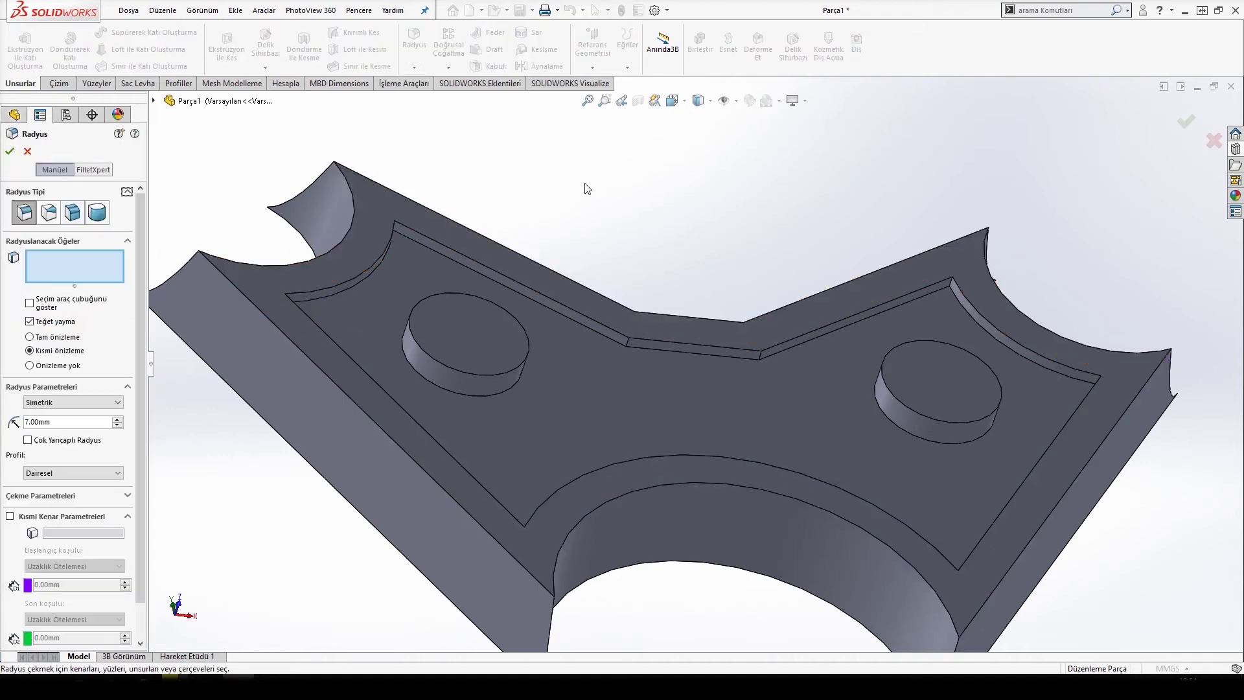
pyautogui.click(465, 396)
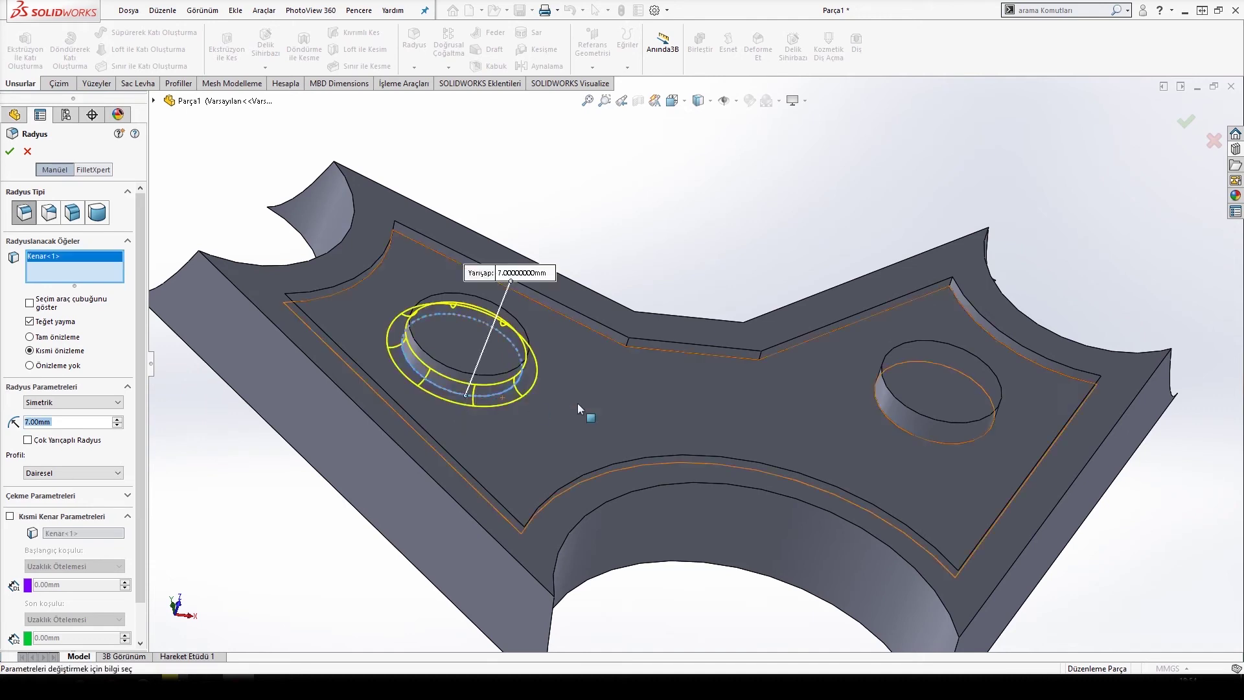
pyautogui.click(914, 441)
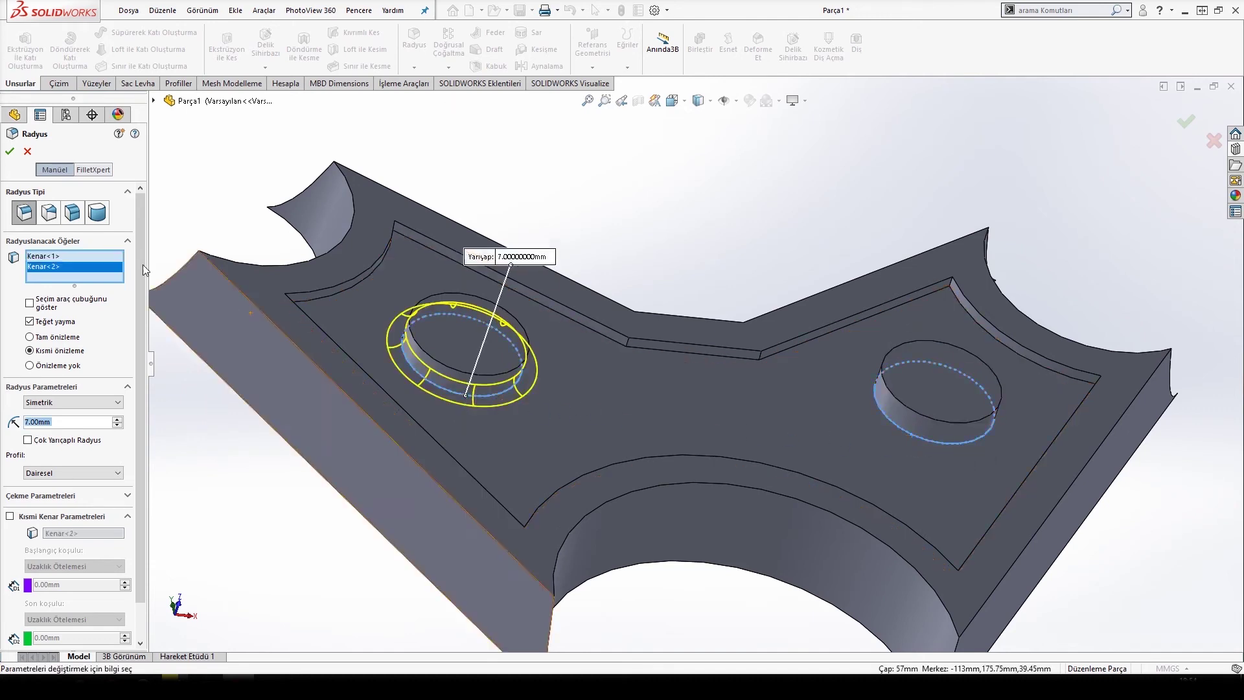
pyautogui.click(9, 151)
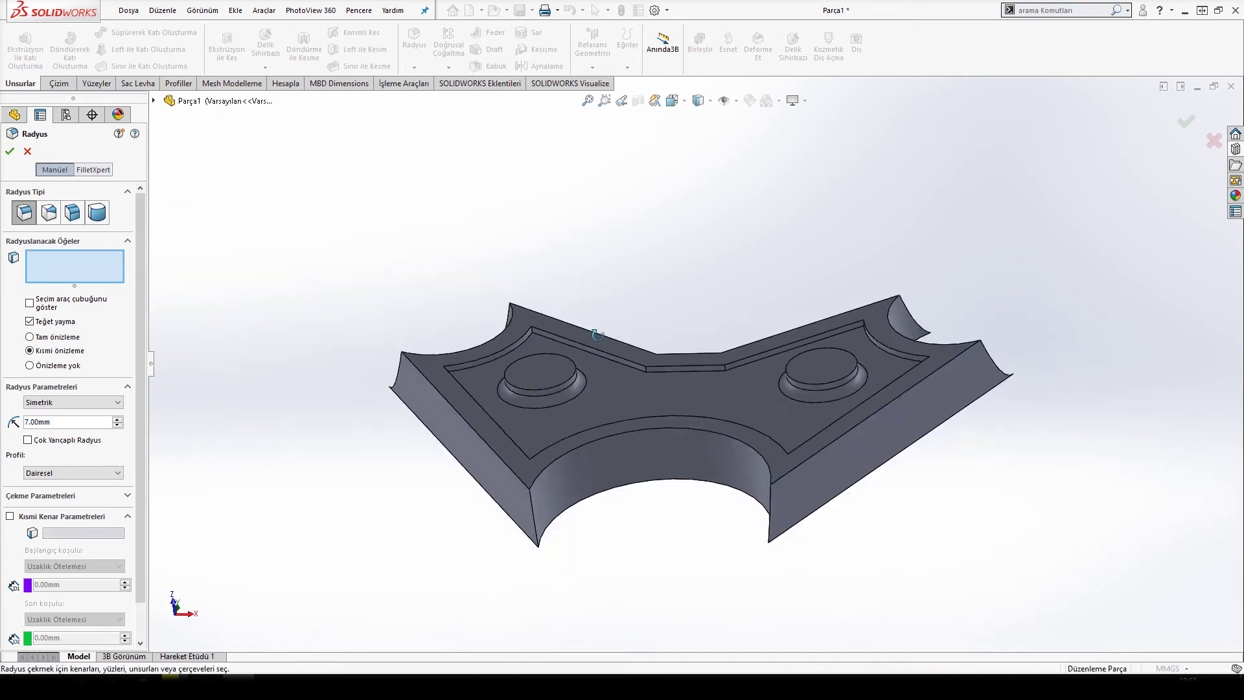
# - Select the pocket's vertical corner edges at both ends of its upper-left straight wall for another fillet
pyautogui.scroll(-5, 580, 369)
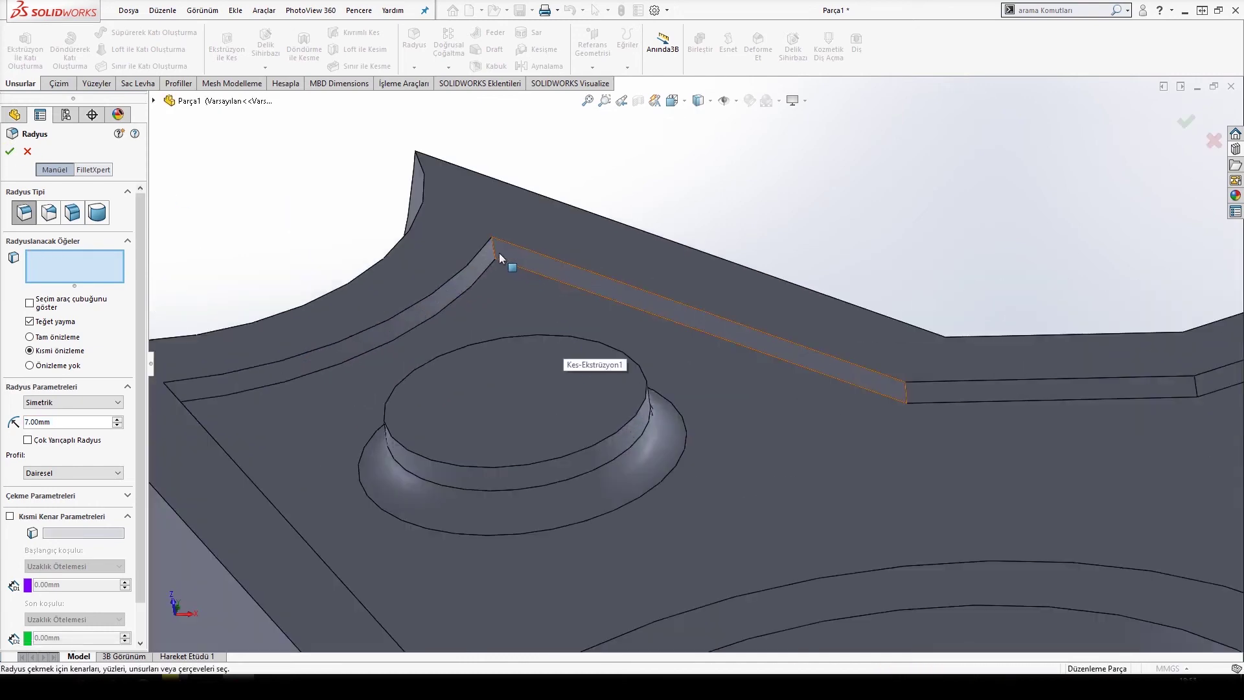
pyautogui.click(495, 252)
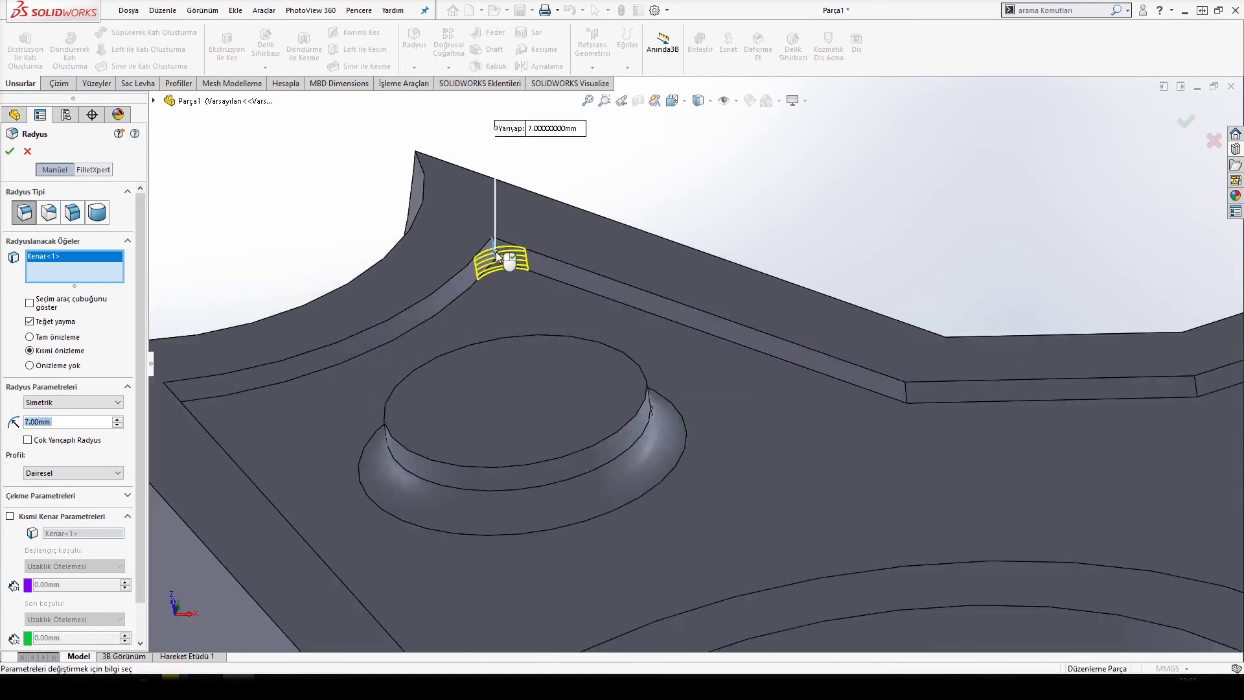
pyautogui.click(908, 398)
pyautogui.scroll(5, 897, 453)
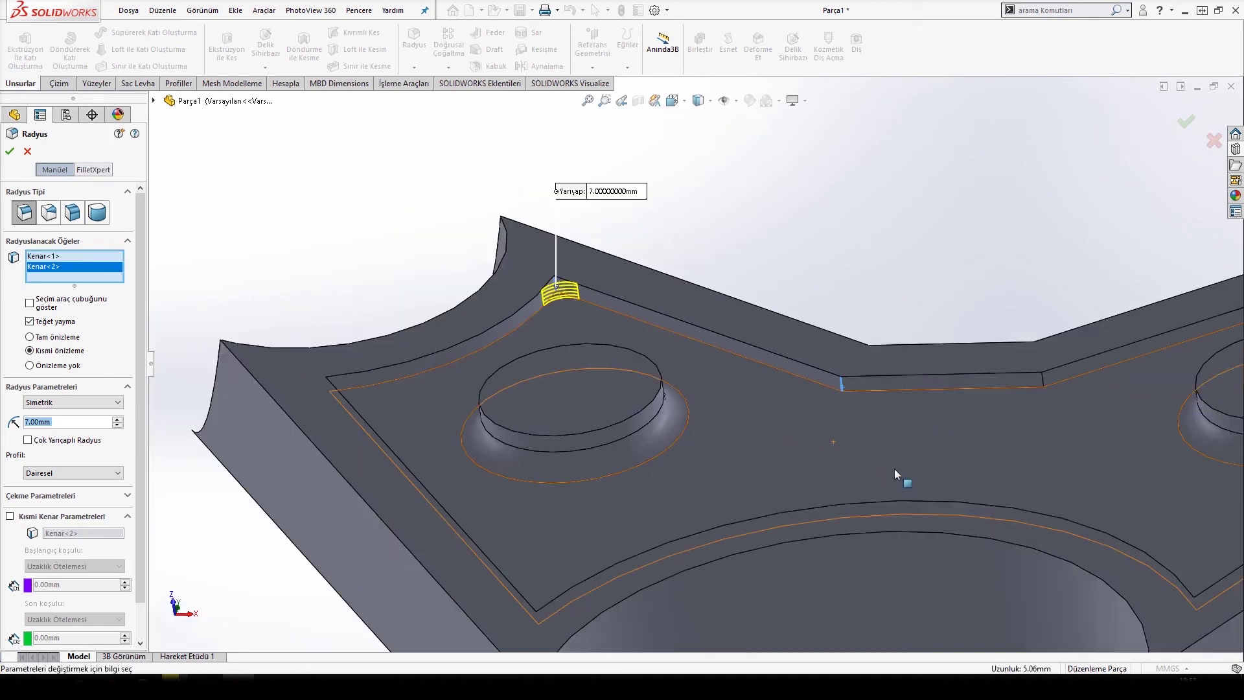
pyautogui.click(933, 397)
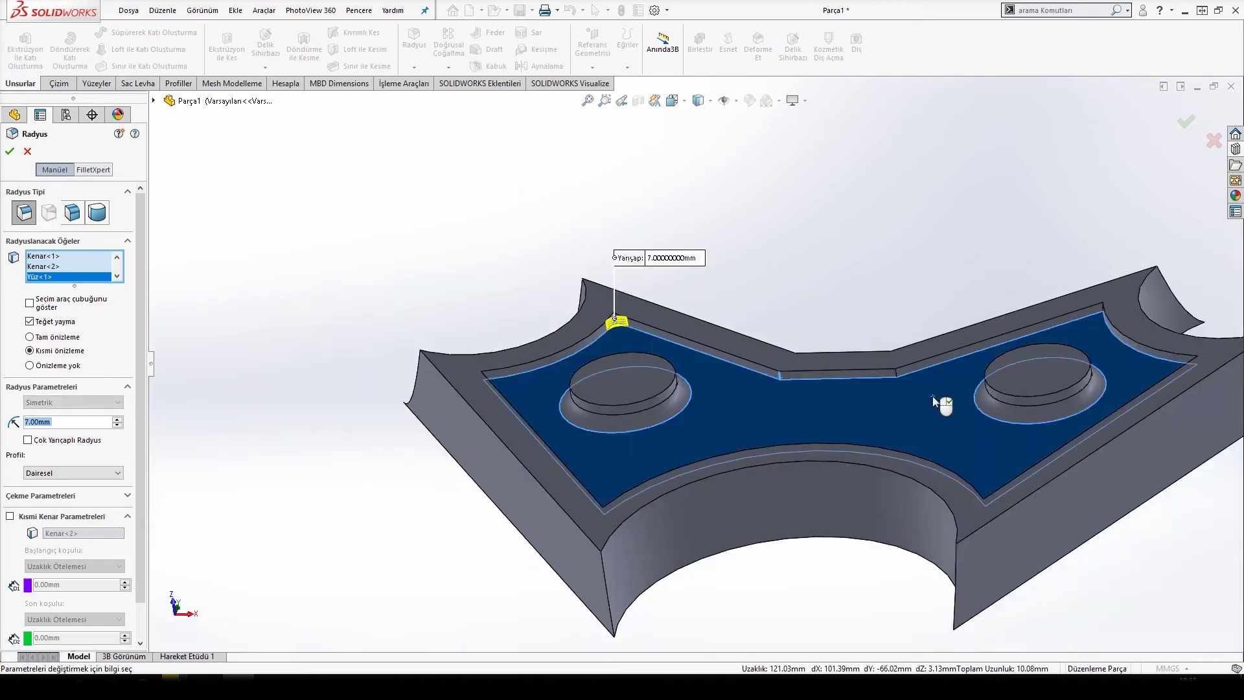
pyautogui.rightClick(68, 277)
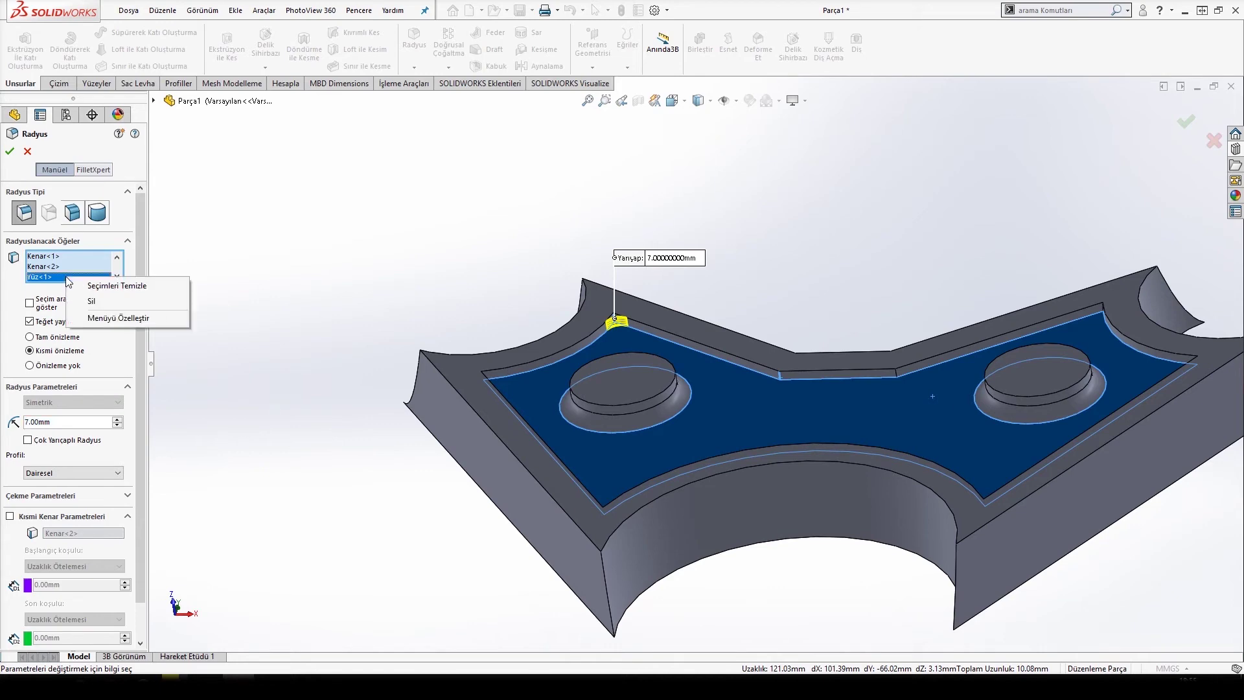
pyautogui.click(109, 317)
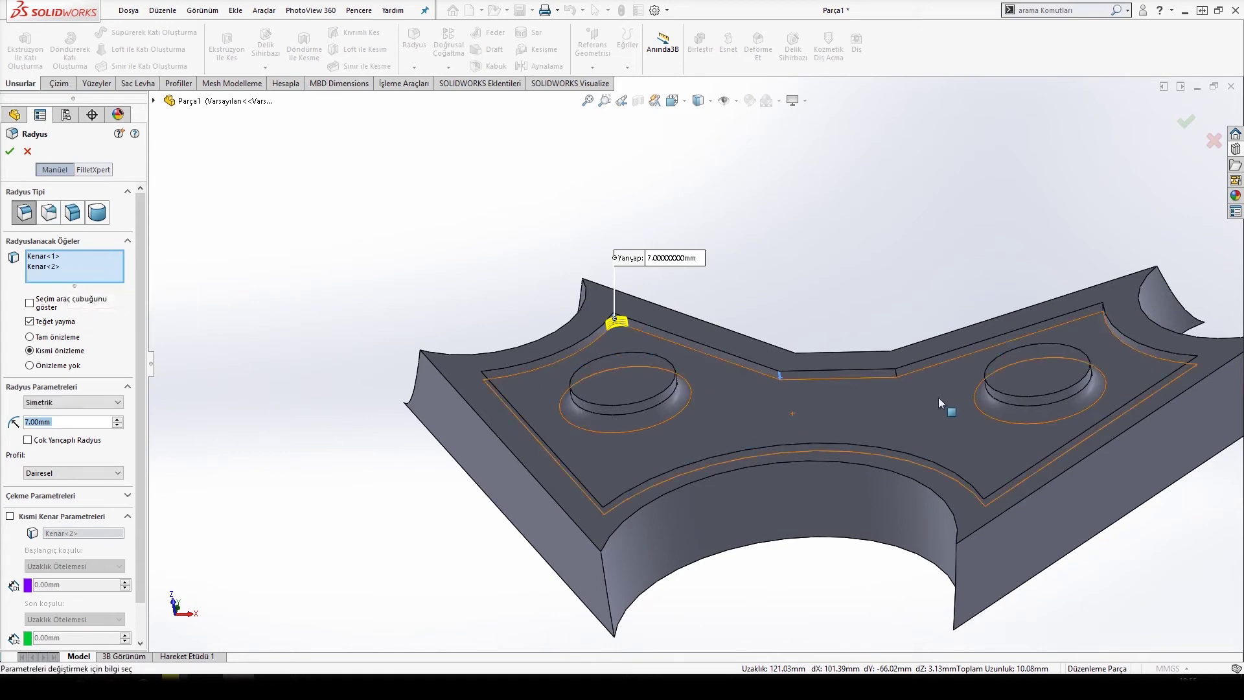
# - Add the pocket's vertical corner edges at both ends of its upper-right straight wall to the fillet selection
pyautogui.scroll(-4, 898, 376)
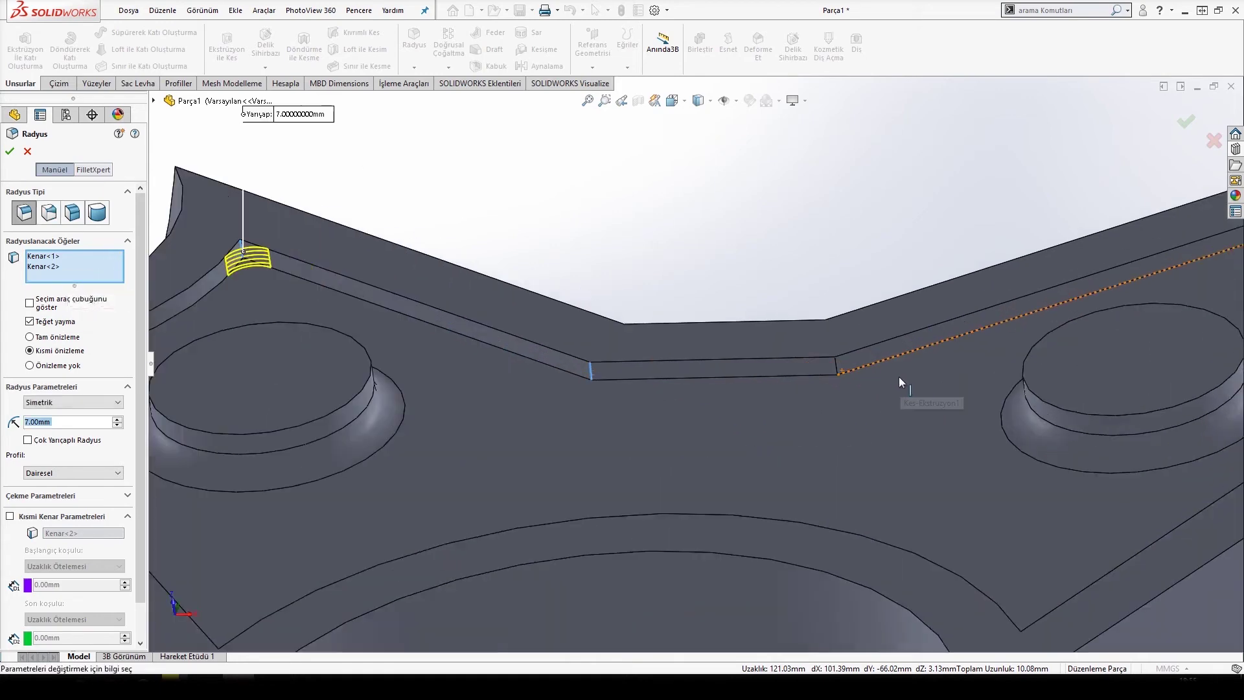
pyautogui.click(837, 375)
pyautogui.scroll(4, 925, 400)
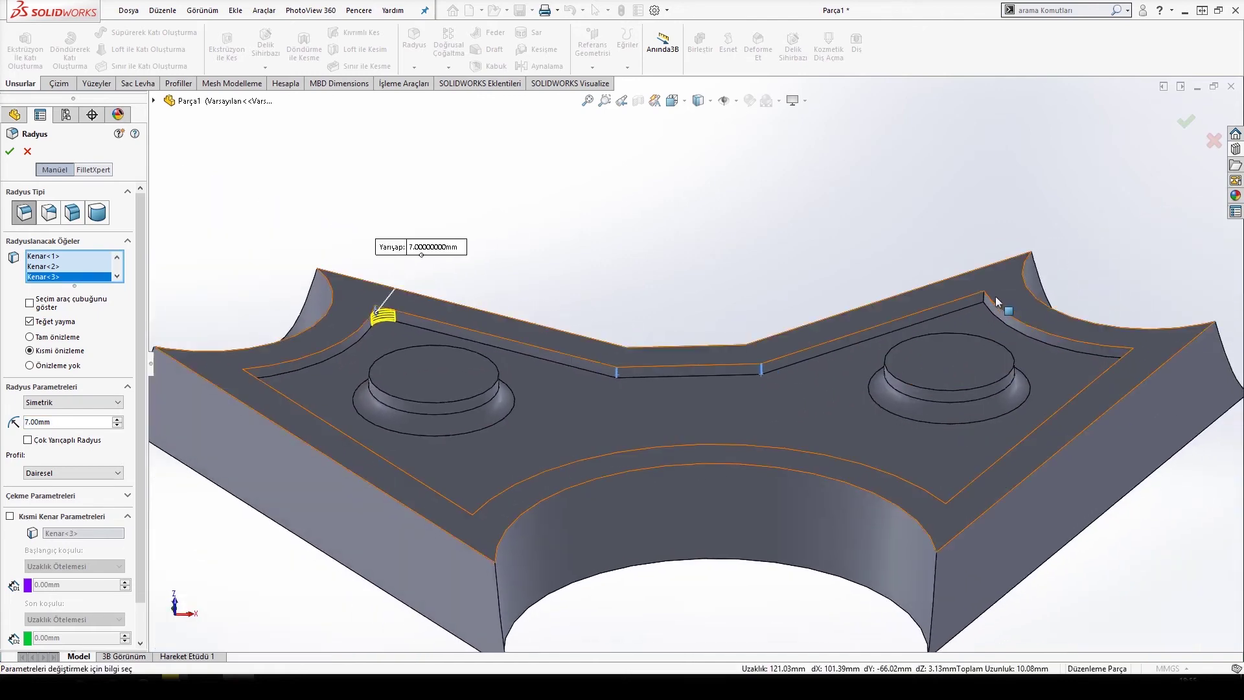
pyautogui.scroll(-5, 981, 302)
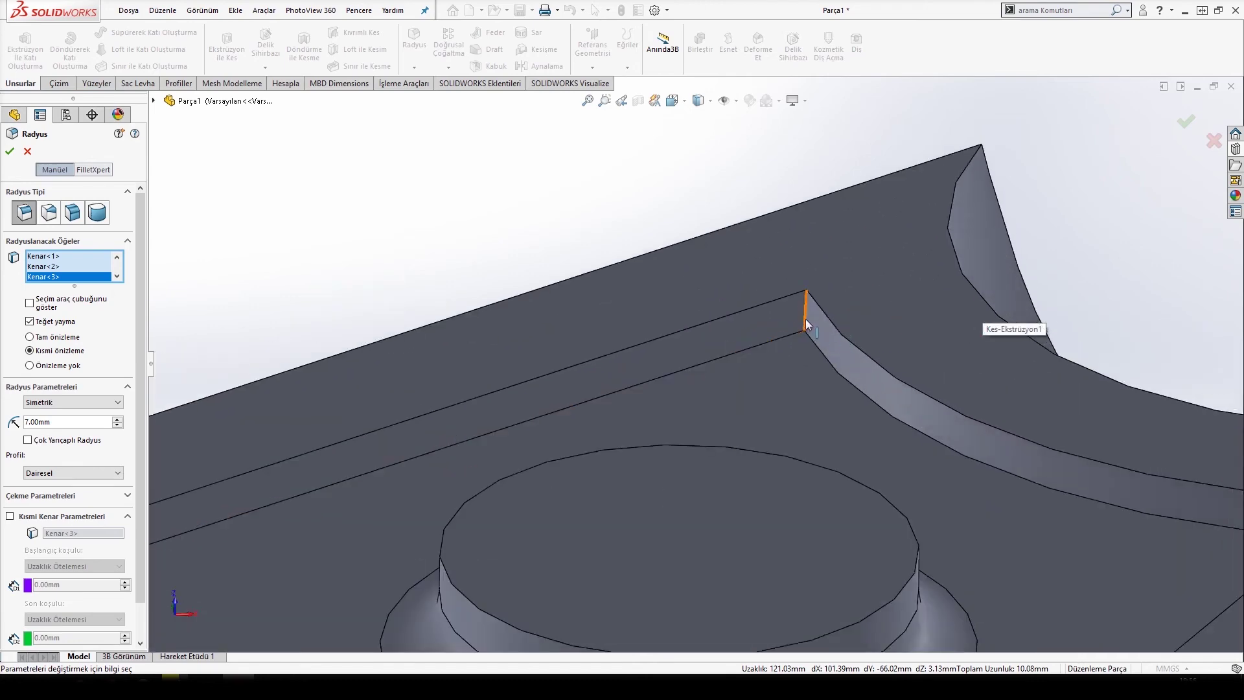
pyautogui.click(806, 317)
# - Add the pocket's two vertical corner edges at the ends of its right slanted side wall to the fillet selection
pyautogui.moveTo(877, 426); pyautogui.dragTo(1014, 519, button='middle')
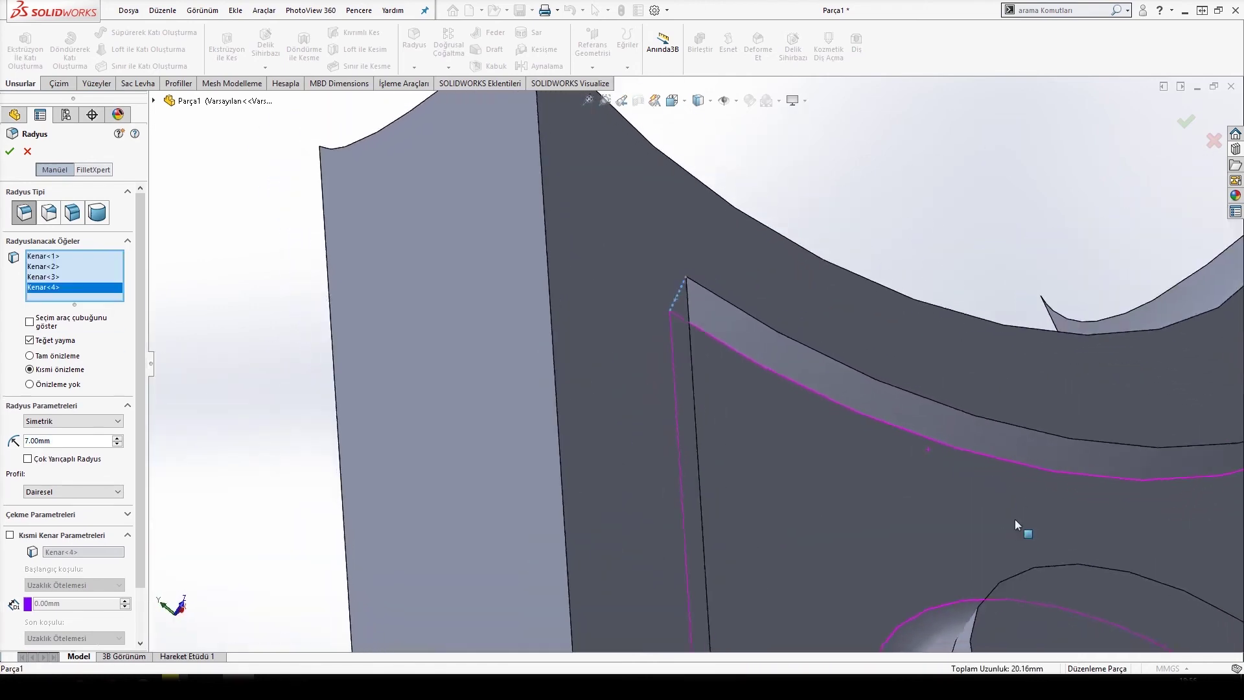
pyautogui.scroll(3, 1037, 493)
pyautogui.scroll(-6, 982, 436)
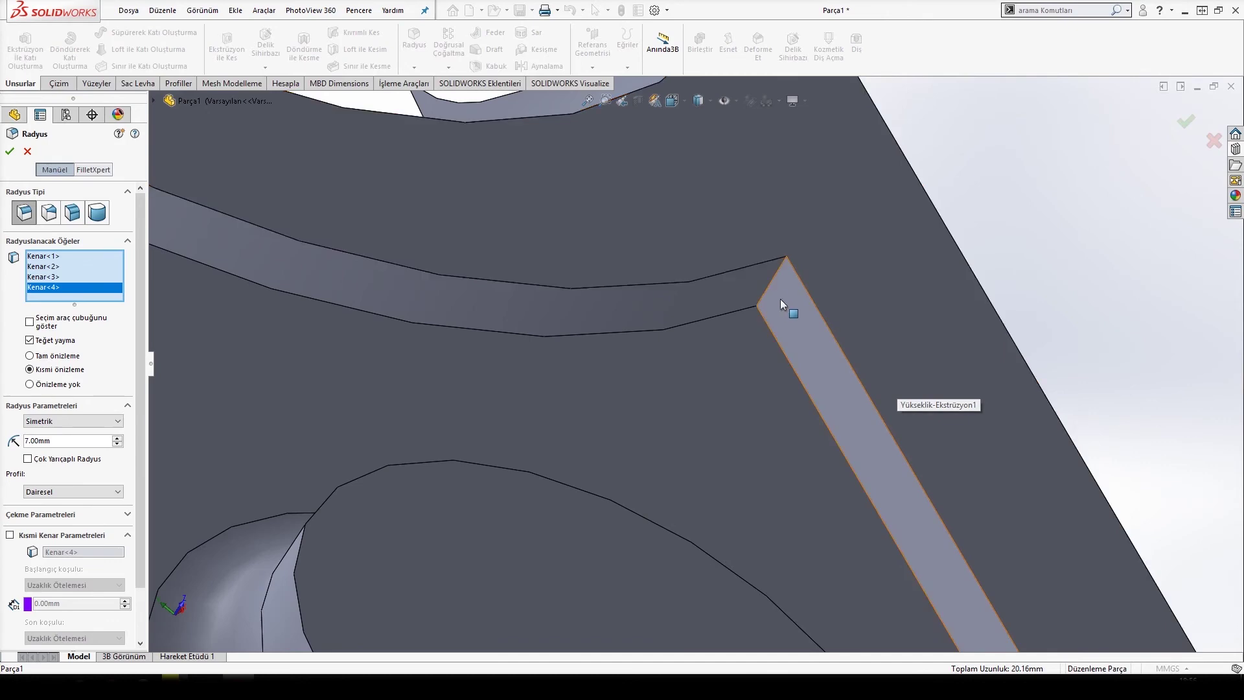
pyautogui.click(768, 286)
pyautogui.scroll(6, 795, 421)
pyautogui.moveTo(799, 458); pyautogui.dragTo(745, 470, button='middle')
pyautogui.scroll(-5, 739, 464)
pyautogui.scroll(-5, 737, 461)
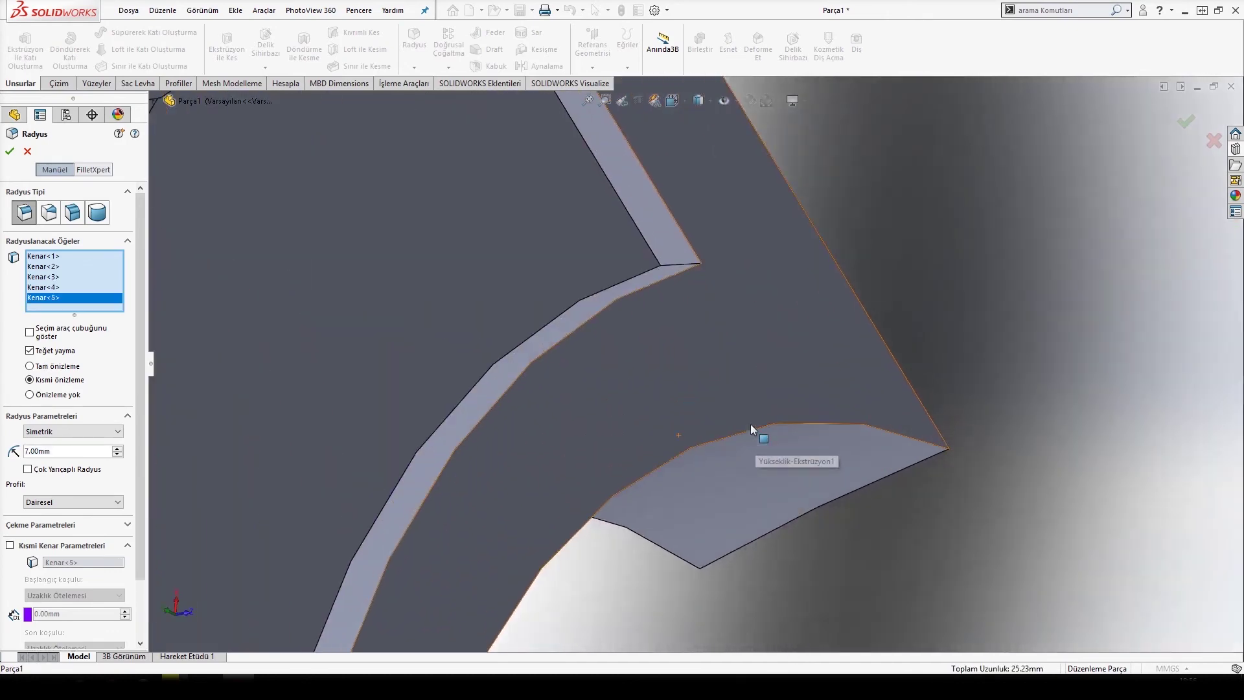
pyautogui.click(675, 262)
pyautogui.scroll(8, 655, 349)
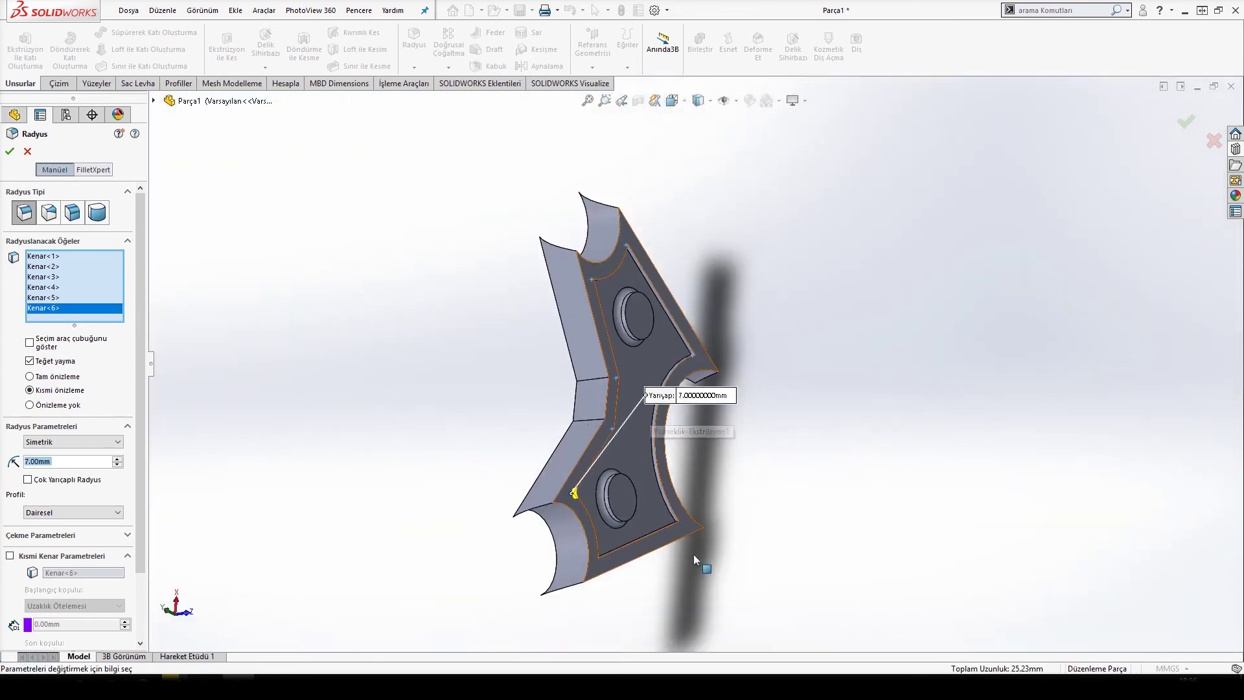
# - Add the pocket's two vertical corner edges at the ends of its left slanted side wall to the fillet selection
pyautogui.scroll(-10, 693, 521)
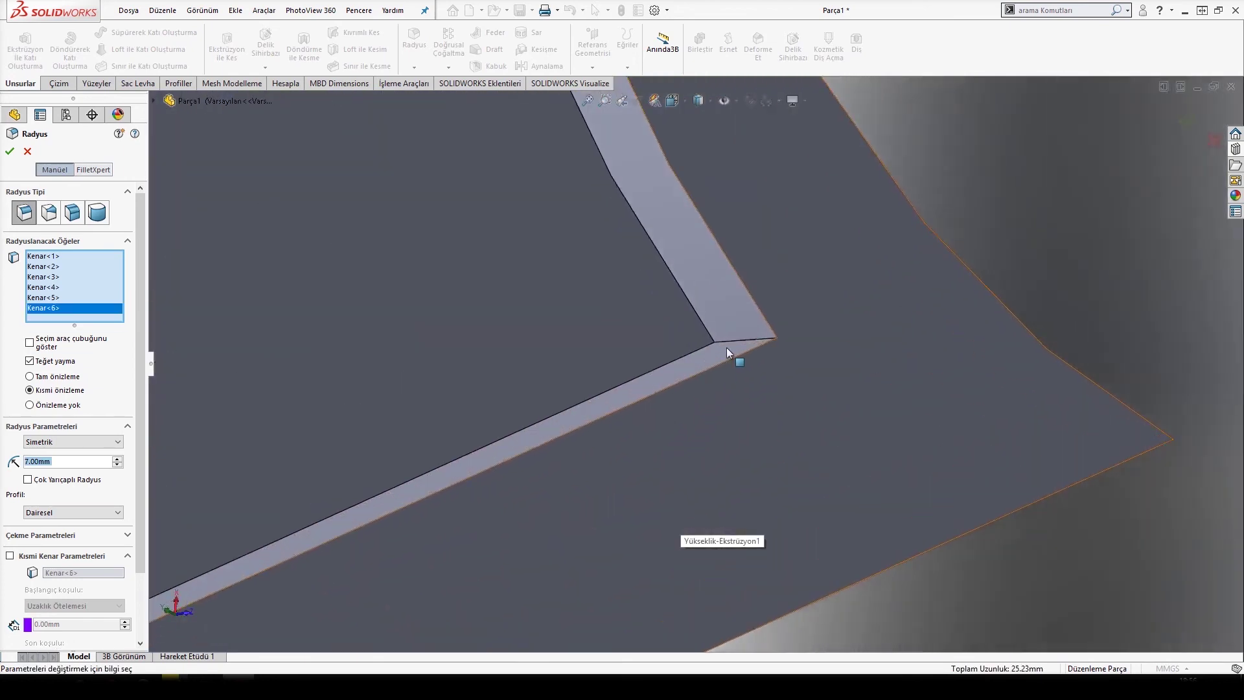
pyautogui.click(732, 341)
pyautogui.scroll(8, 706, 364)
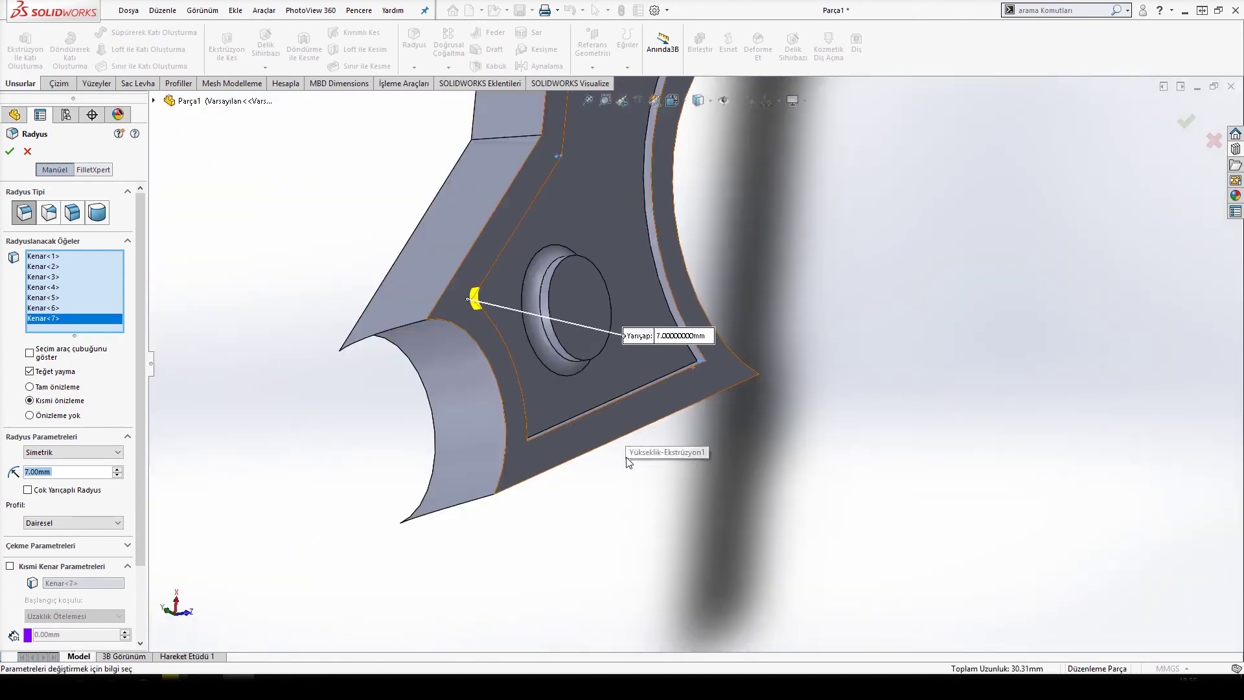
pyautogui.moveTo(488, 434); pyautogui.dragTo(444, 467, button='middle')
pyautogui.scroll(-6, 620, 425)
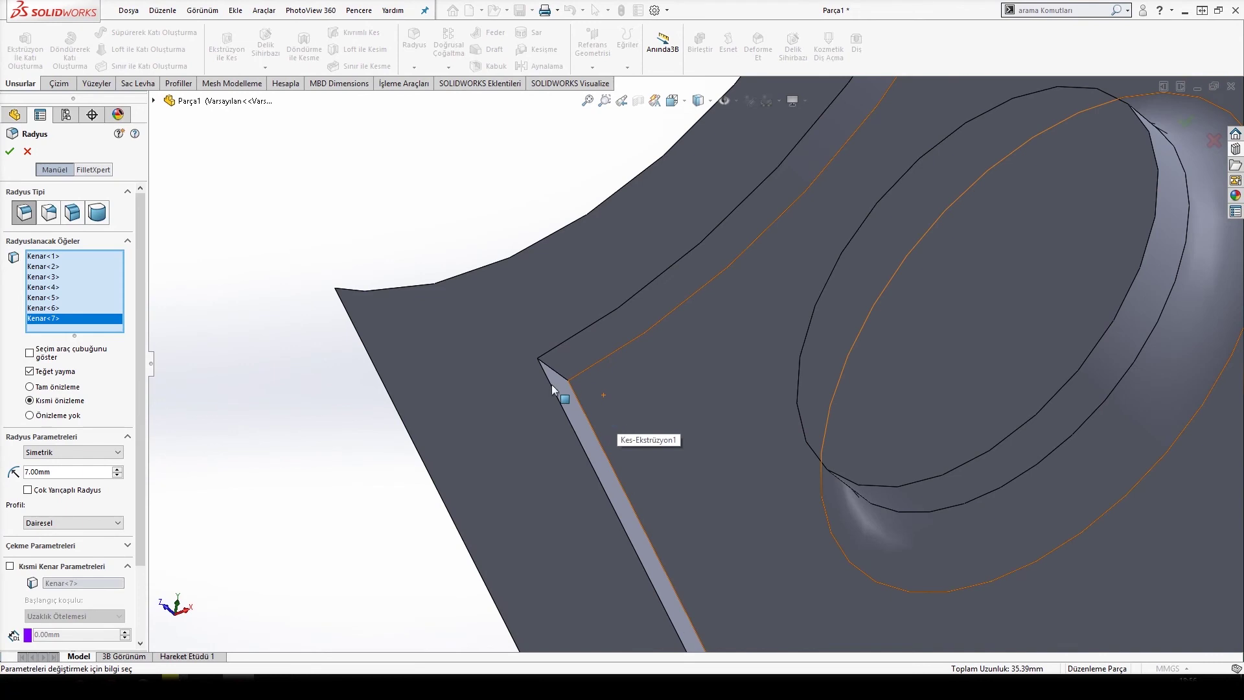
pyautogui.click(558, 379)
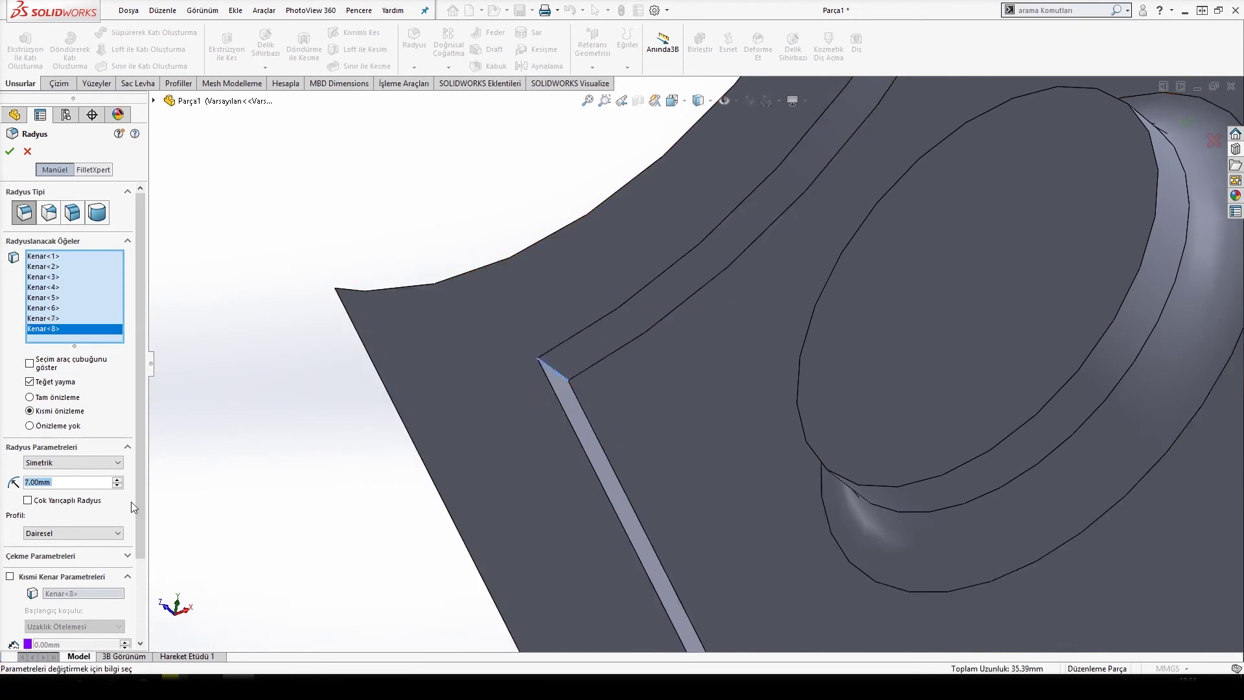
# - Set the fillet radius for the eight selected pocket corner edges to 20 mm
pyautogui.write('20')
pyautogui.press('Return')
pyautogui.scroll(3, 403, 519)
pyautogui.moveTo(564, 527); pyautogui.dragTo(680, 532, button='middle')
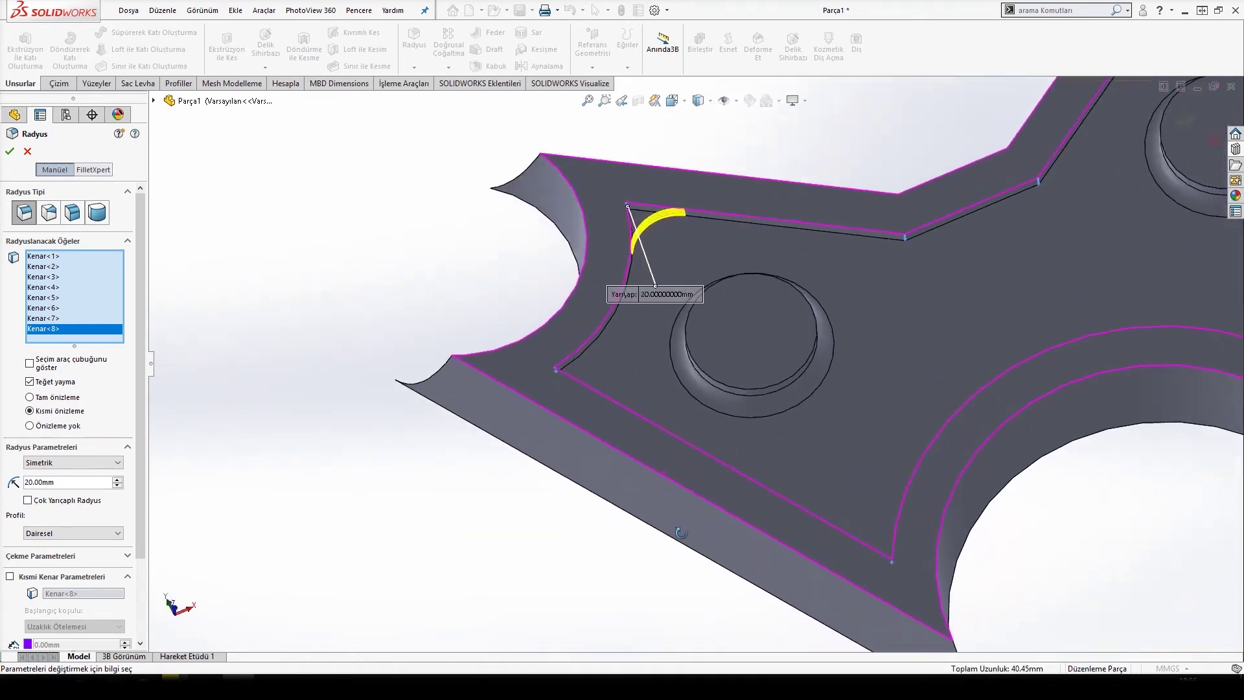
pyautogui.scroll(3, 688, 524)
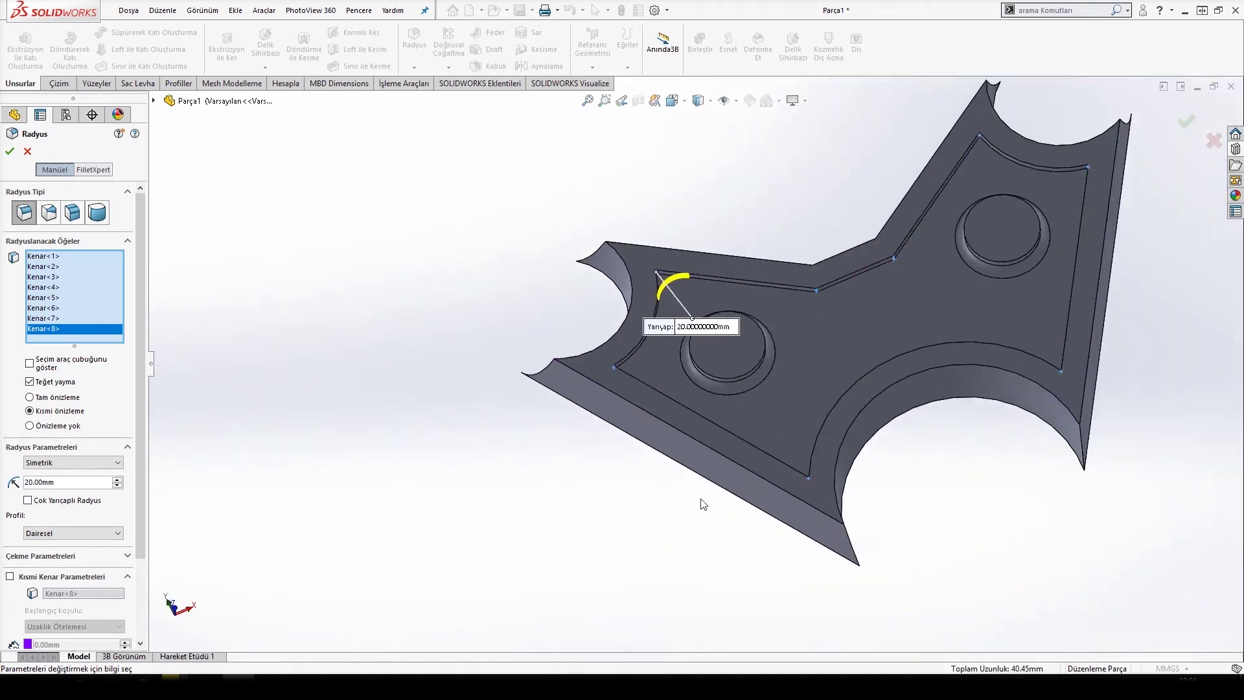
# - Apply the pocket corner fillet and round the two vertical corner edges of the outer V-shaped notch with a 25.4 mm fillet
pyautogui.click(10, 152)
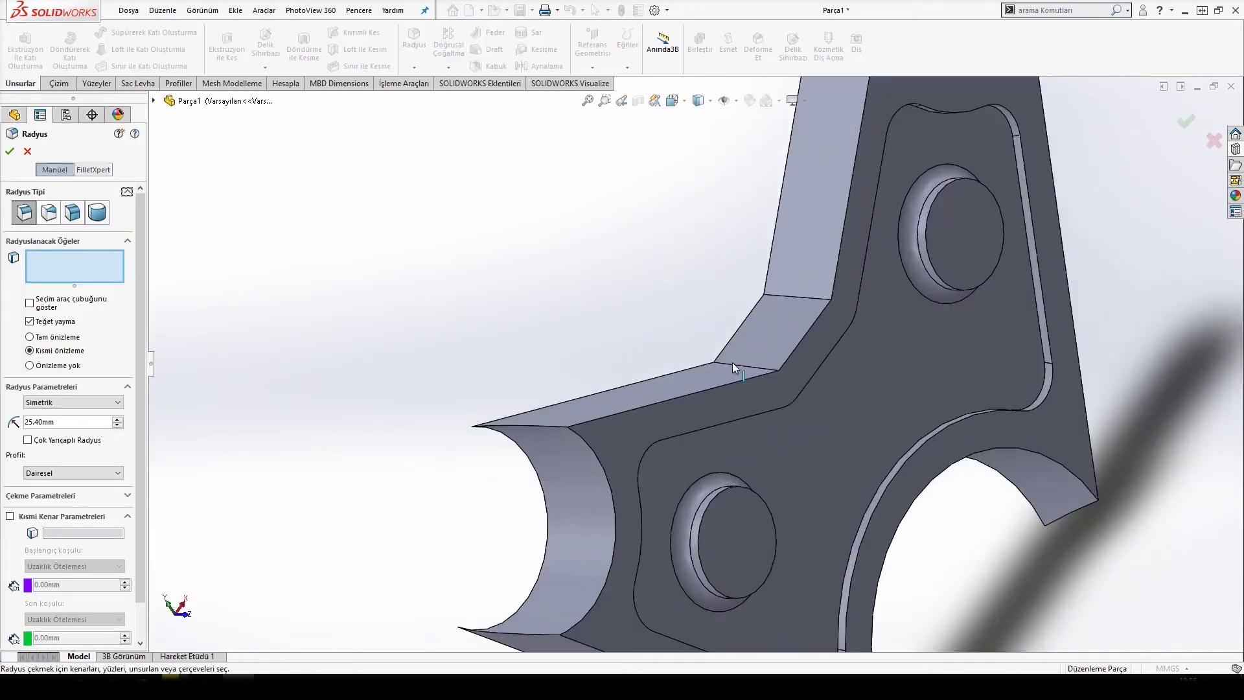
pyautogui.click(737, 367)
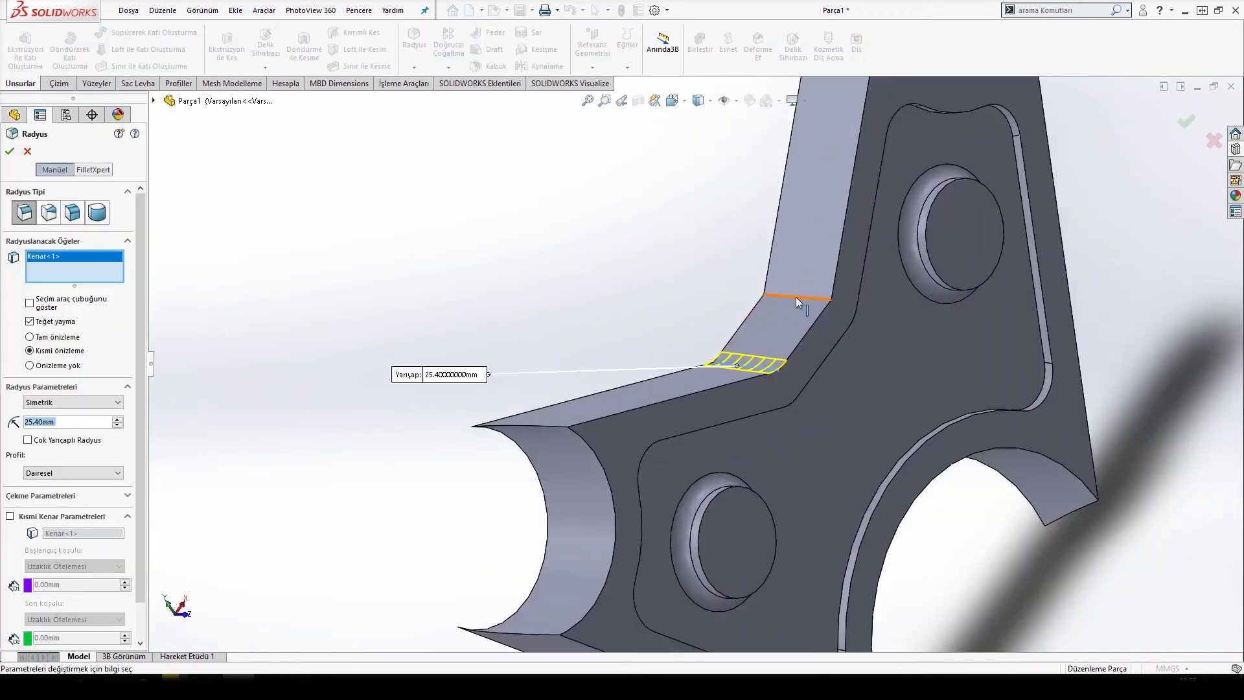
pyautogui.click(797, 298)
pyautogui.click(9, 154)
# - Fillet the pocket's upper rim edge loop with an 11 mm radius
pyautogui.moveTo(475, 399); pyautogui.dragTo(668, 272, button='middle')
pyautogui.scroll(-2, 667, 273)
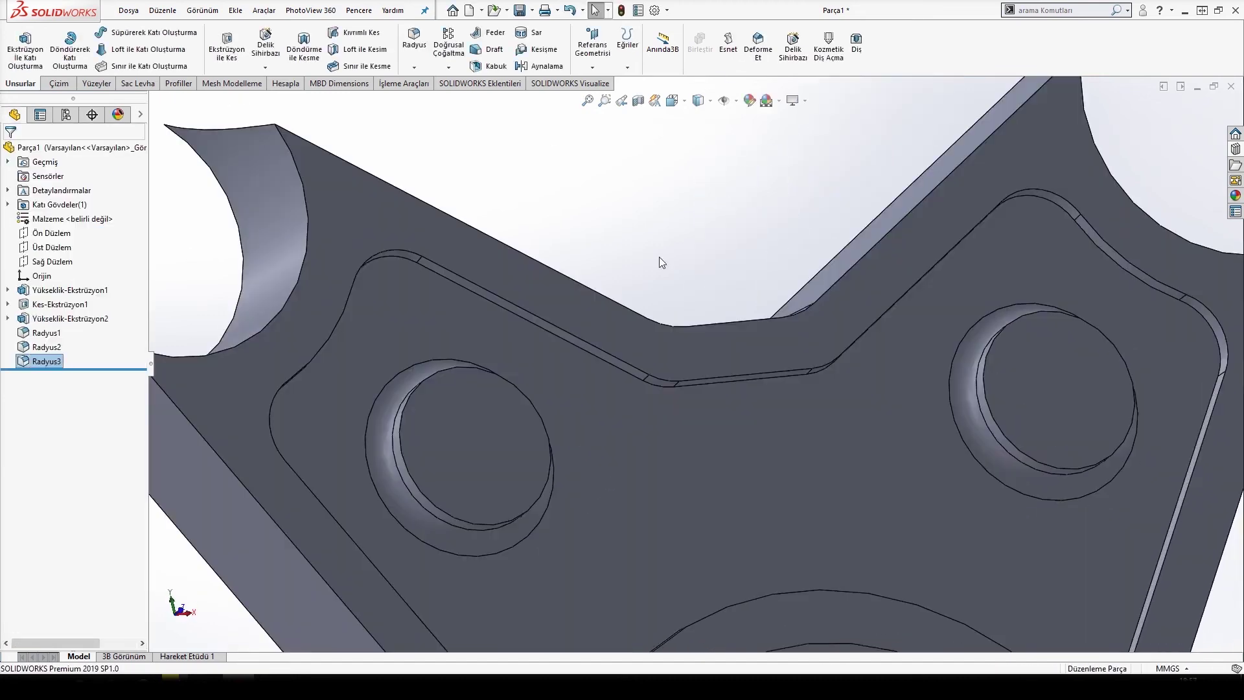
pyautogui.click(407, 49)
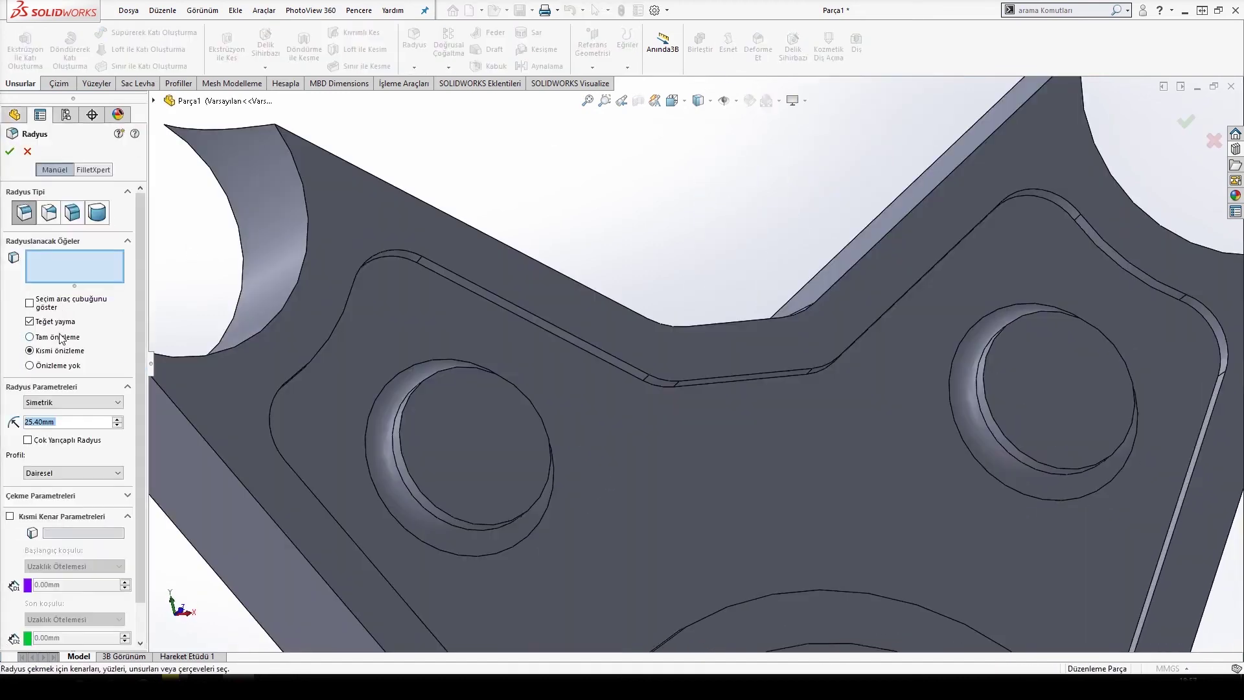
pyautogui.write('11')
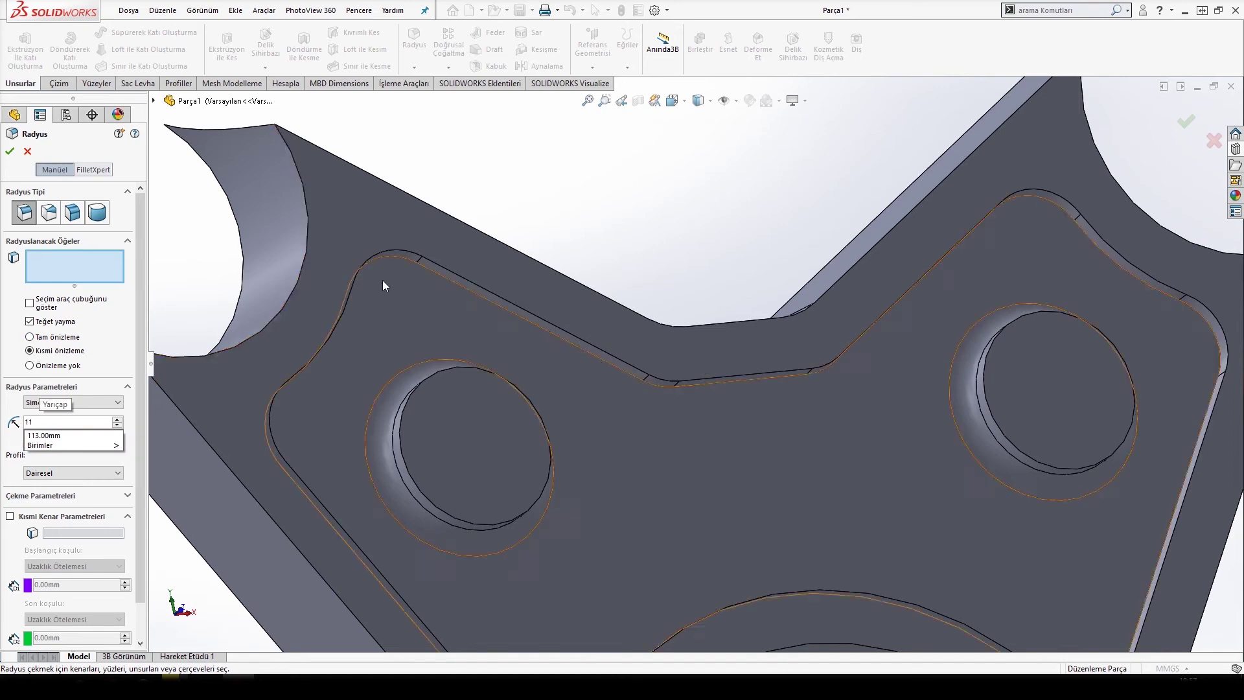
pyautogui.press('Return')
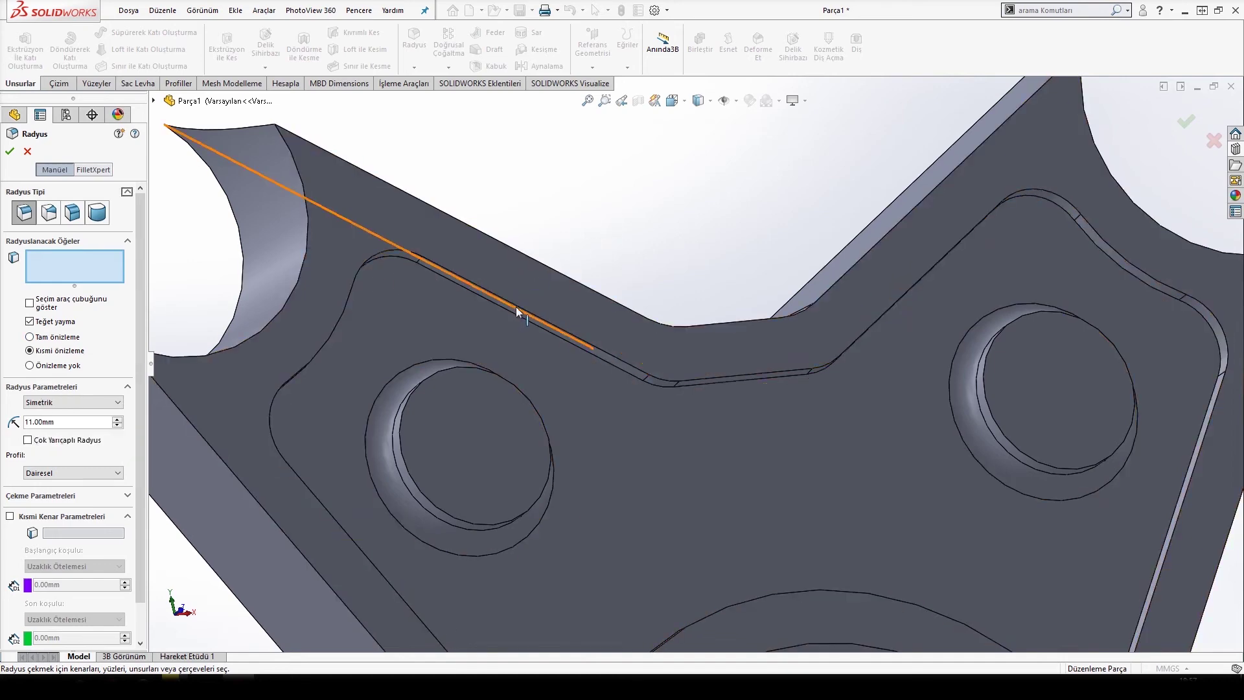
pyautogui.click(582, 332)
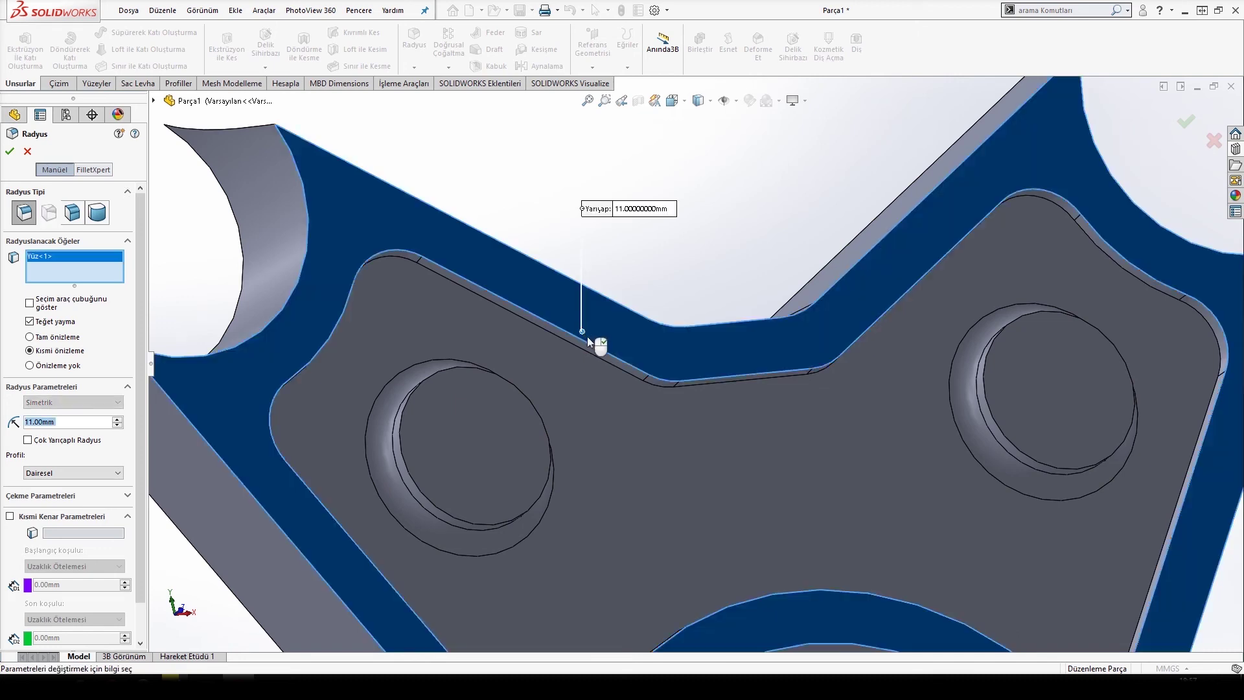
pyautogui.rightClick(81, 258)
pyautogui.click(107, 290)
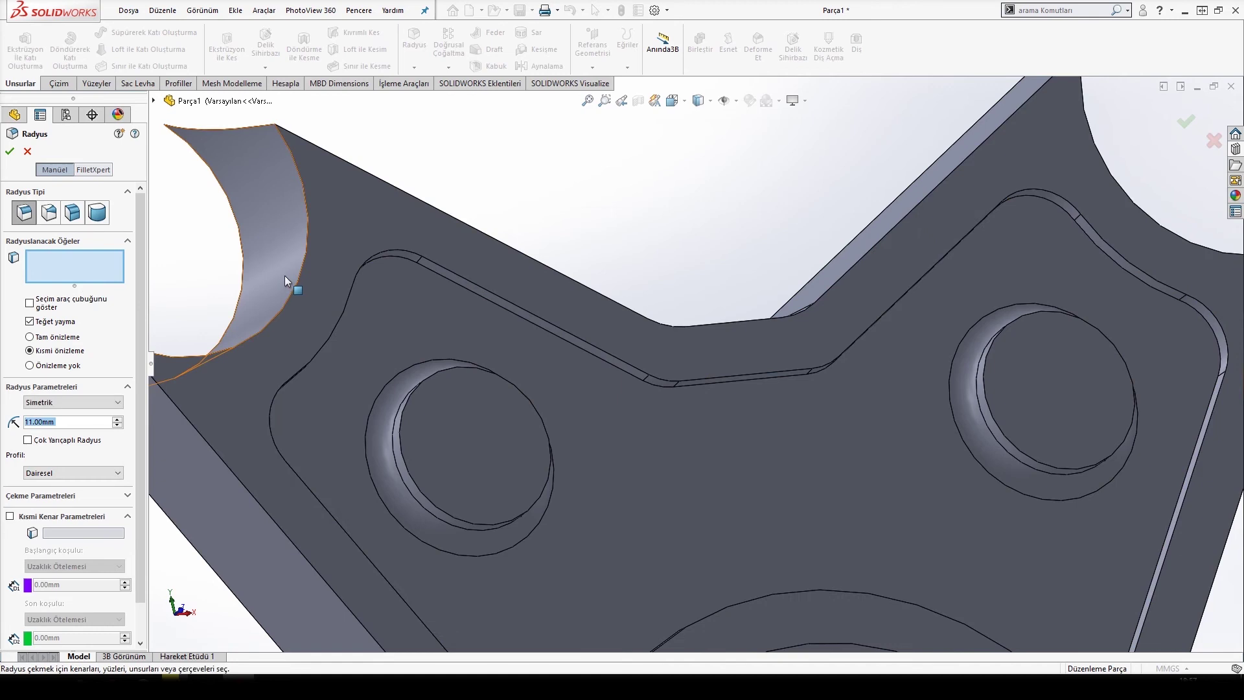
pyautogui.click(467, 278)
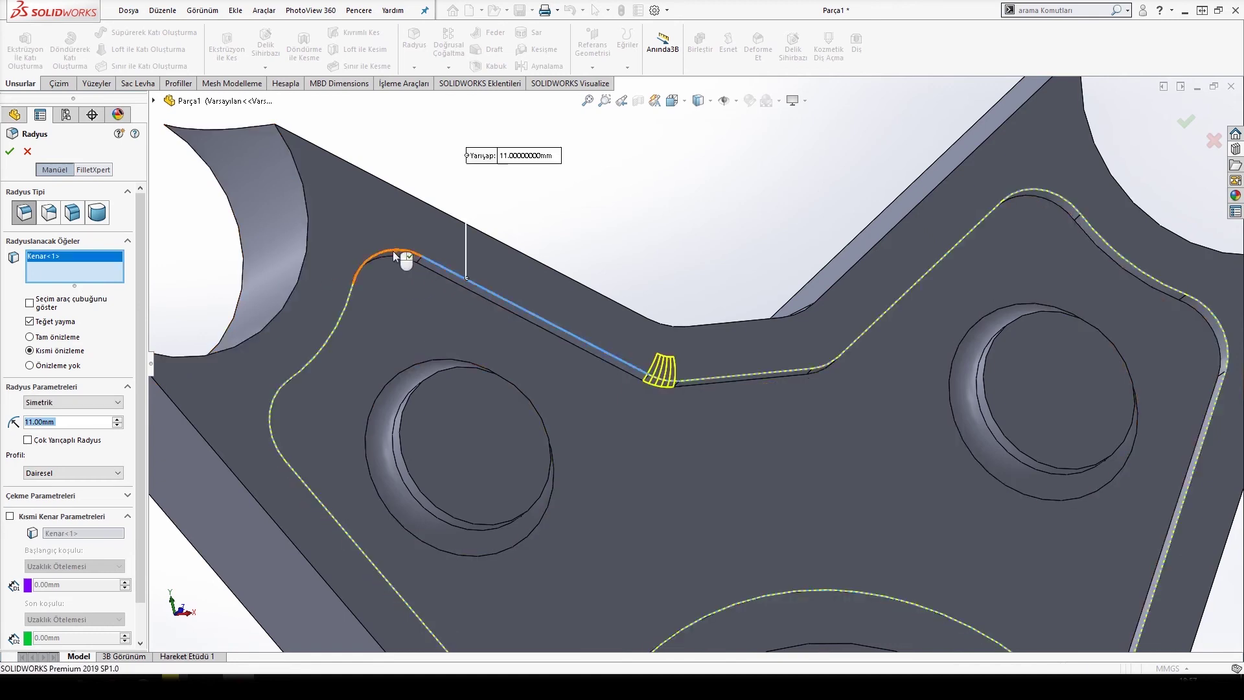
pyautogui.click(8, 155)
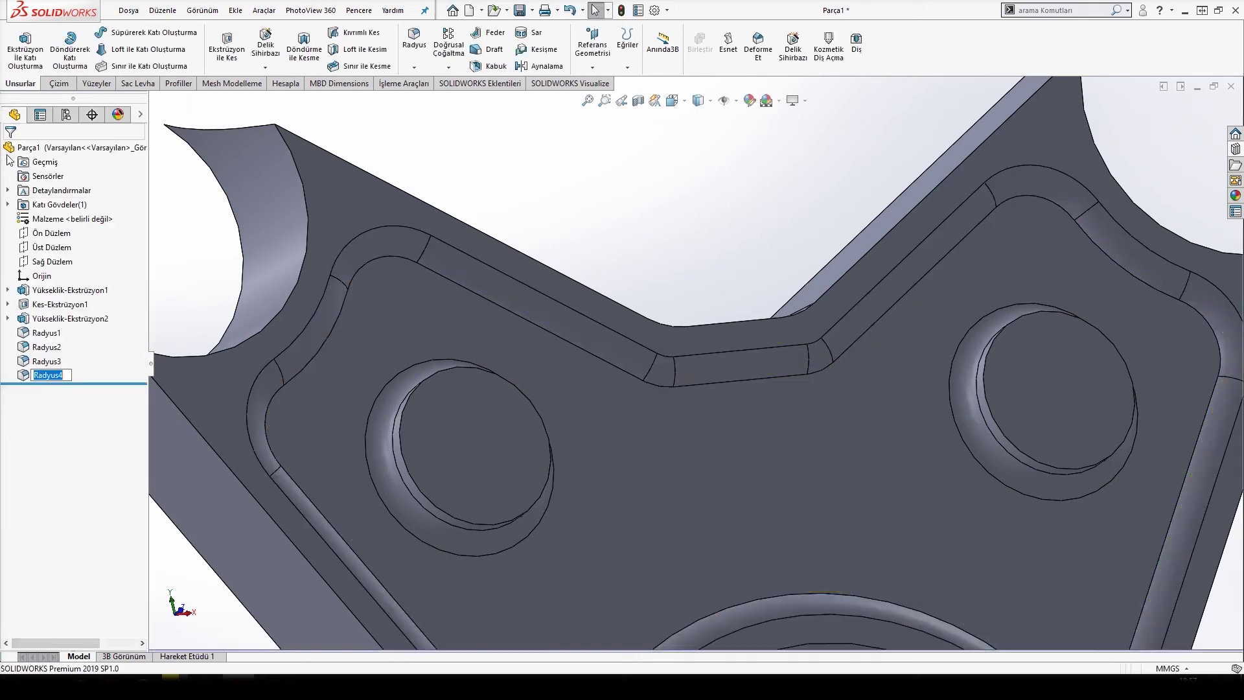
# - Fillet the solid's two long slanted outer edges and its notched outer edge chain on the pocket side with a 9.5 mm radius
pyautogui.click(414, 44)
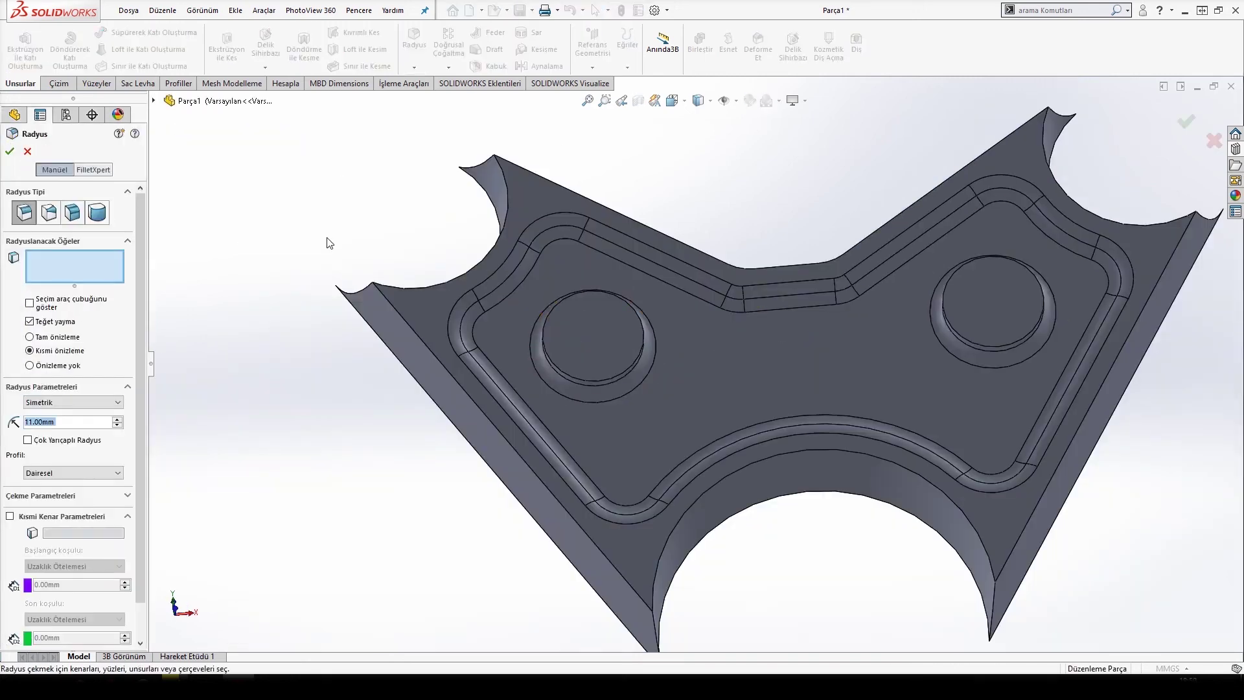
pyautogui.write('9.5')
pyautogui.press('Return')
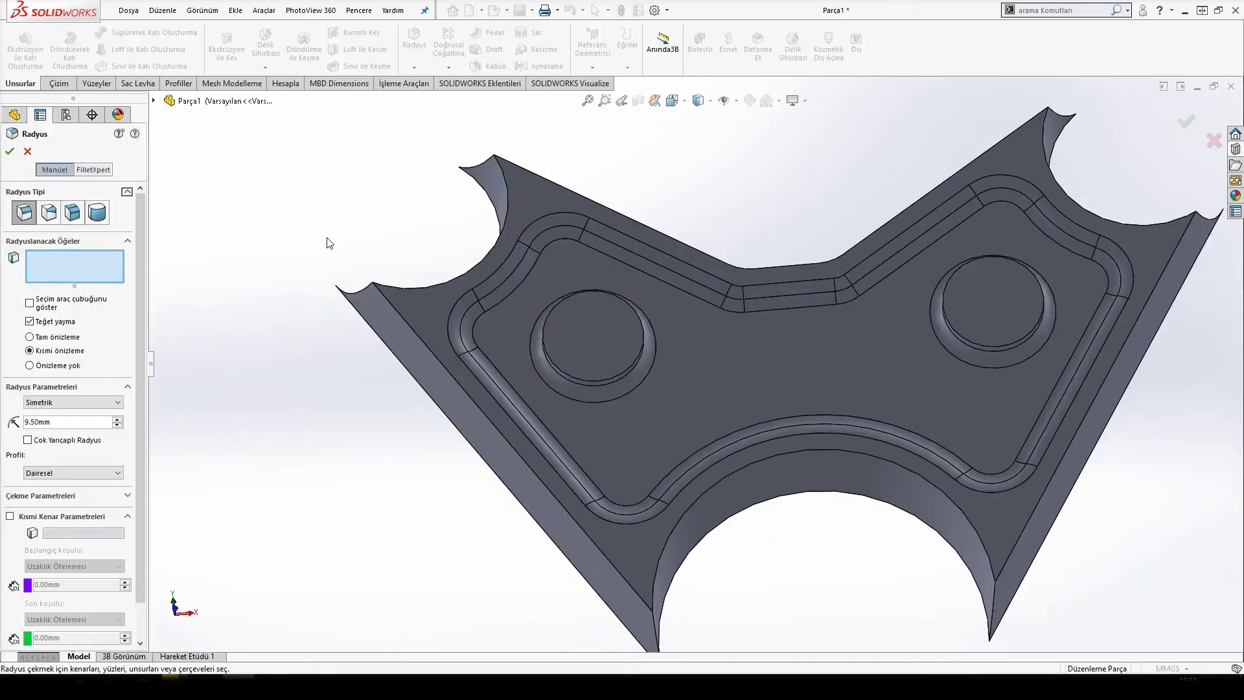
pyautogui.click(469, 399)
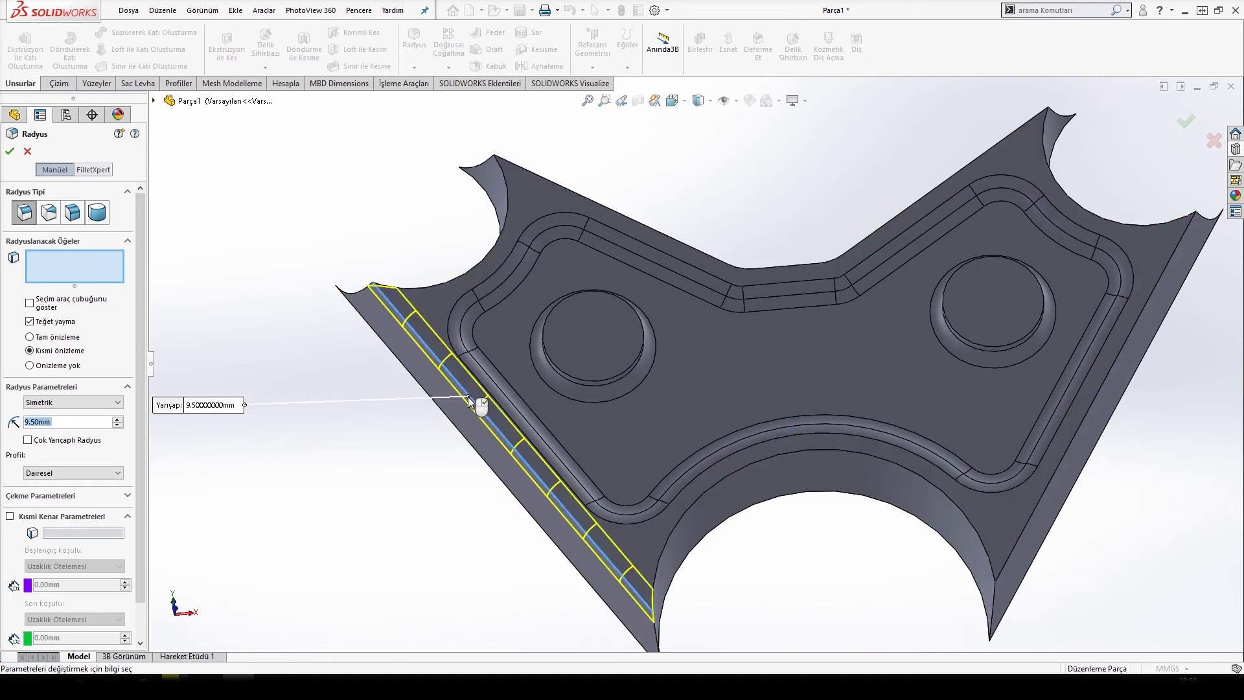
pyautogui.click(1086, 416)
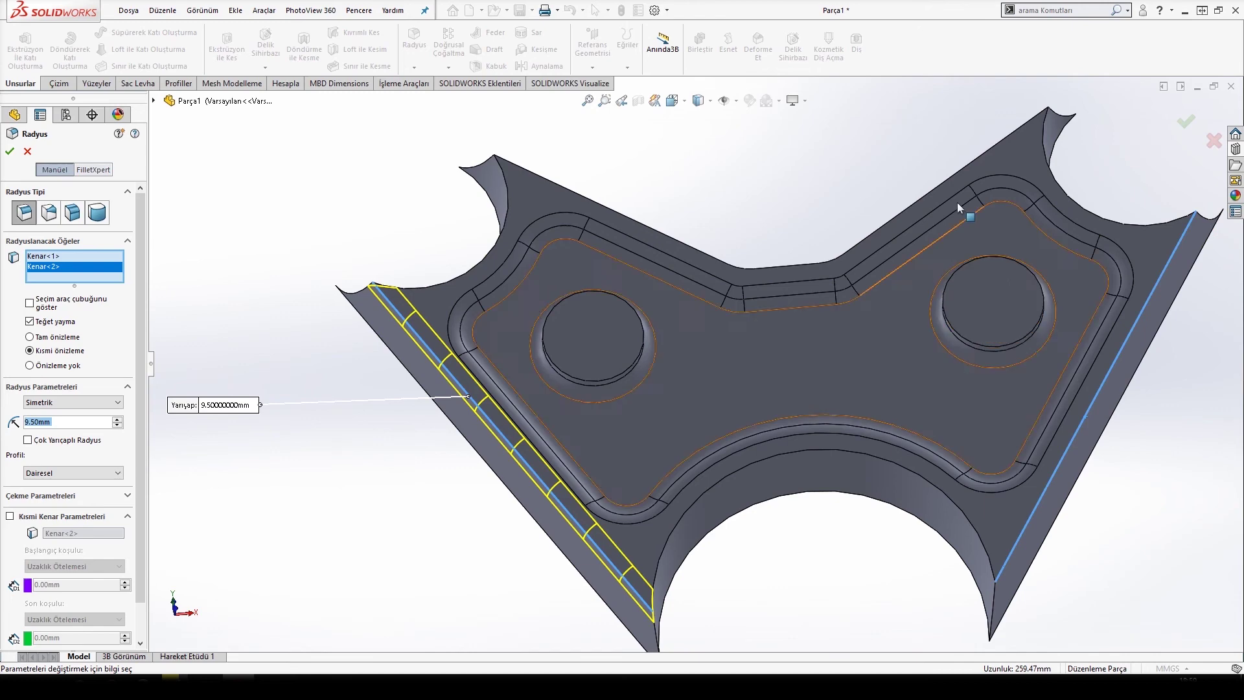
pyautogui.moveTo(932, 174); pyautogui.dragTo(951, 231, button='middle')
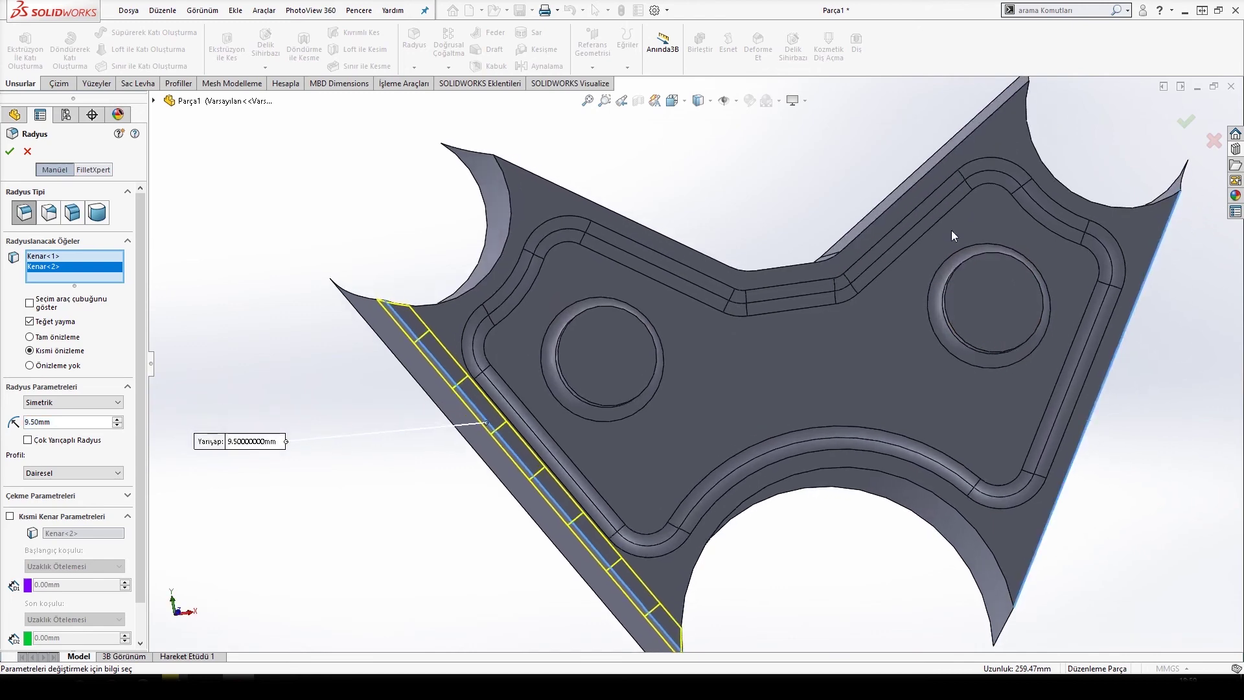
pyautogui.click(904, 193)
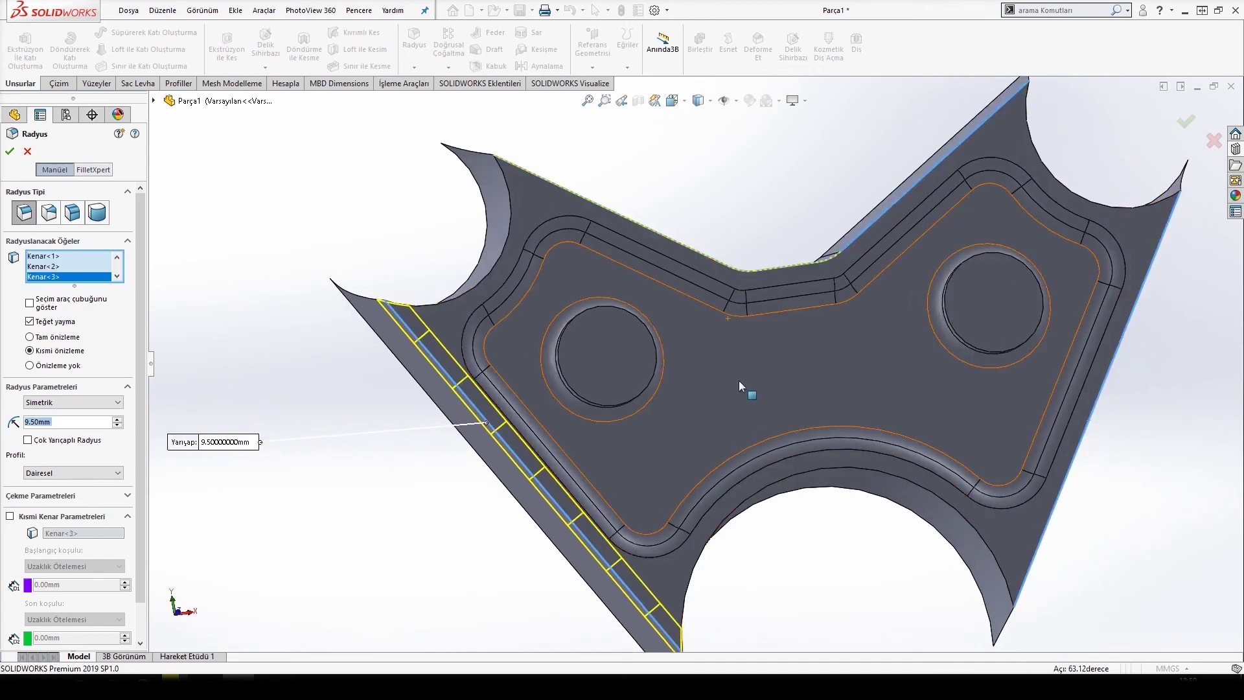
pyautogui.moveTo(739, 380); pyautogui.dragTo(706, 324, button='middle')
pyautogui.scroll(1, 706, 324)
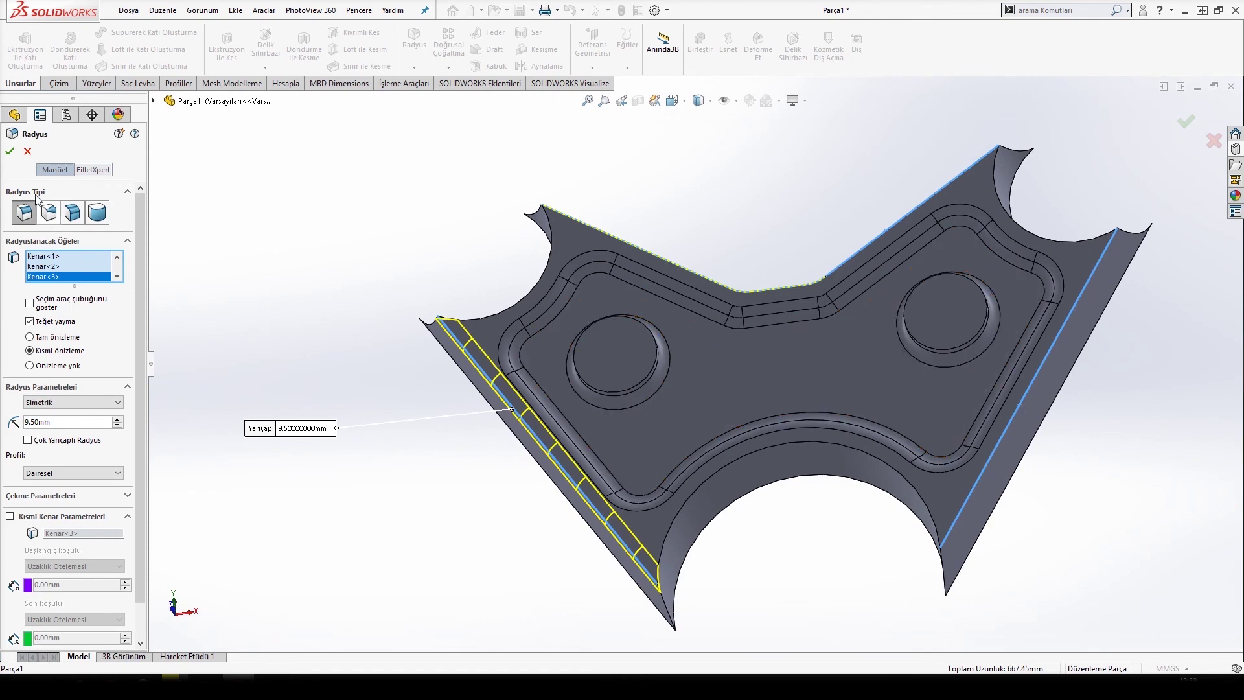
pyautogui.click(9, 151)
# - Start a 6.35 mm shell with both boss tops, the large concave arc face and the flat underside as faces to remove
pyautogui.click(496, 62)
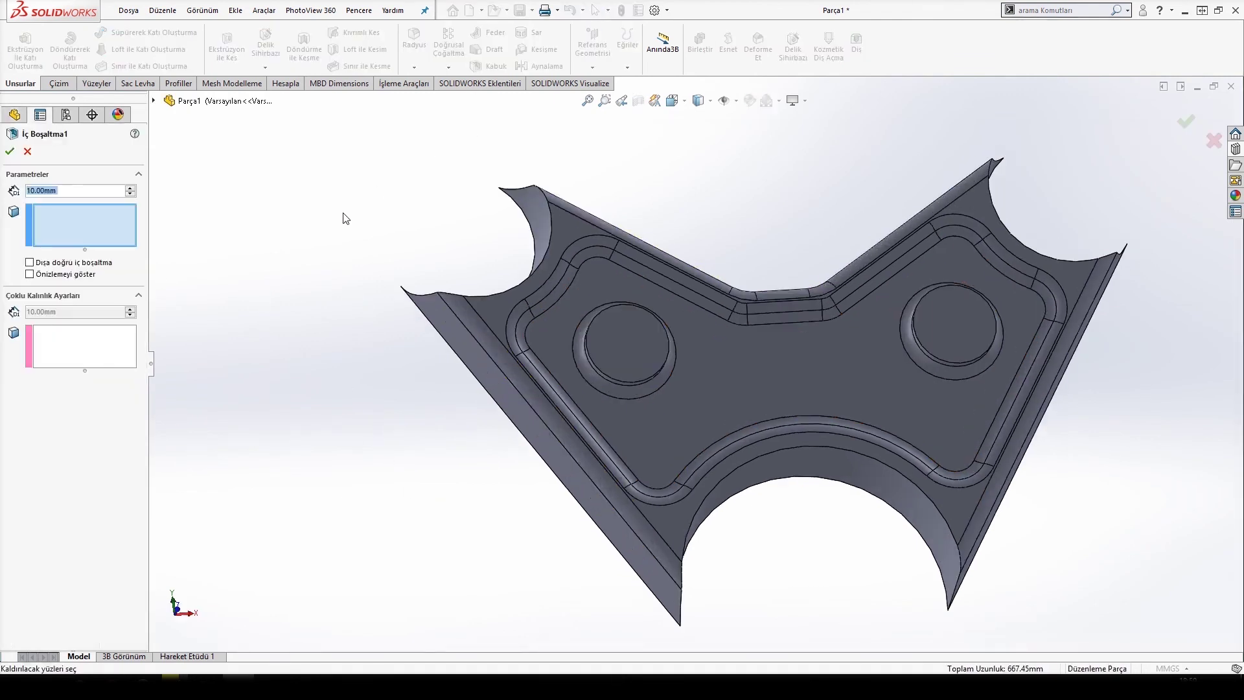
pyautogui.write('6.35')
pyautogui.press('Return')
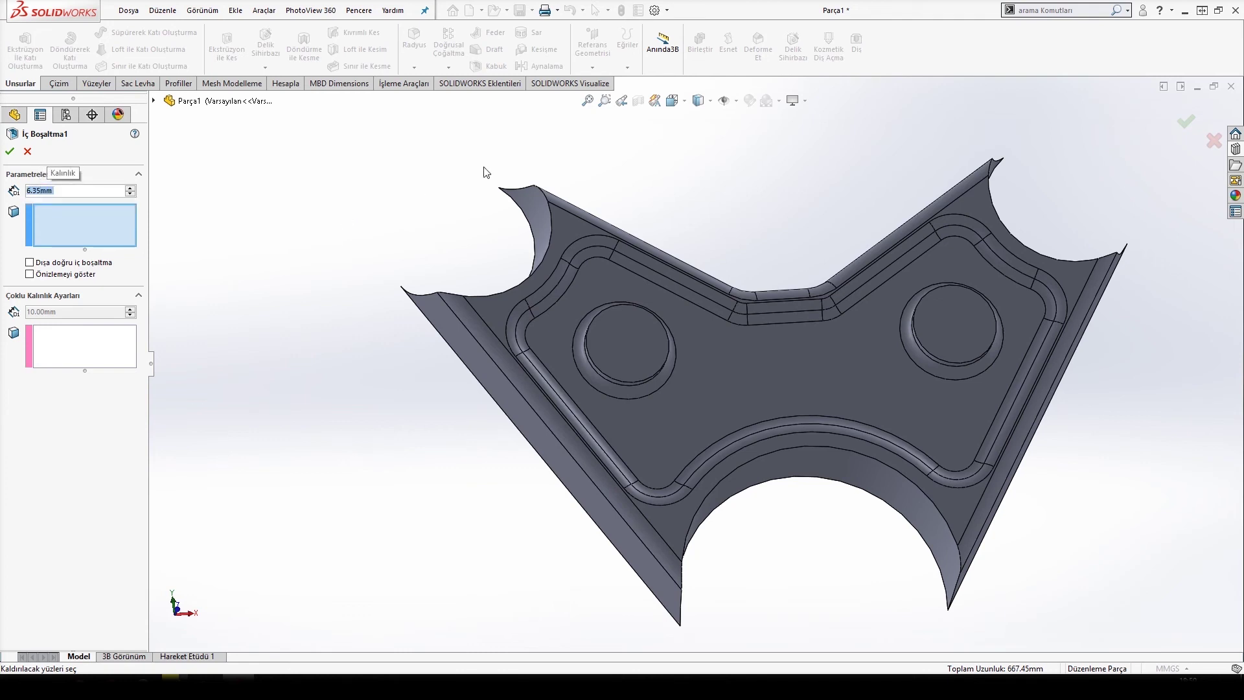
pyautogui.click(633, 340)
pyautogui.click(946, 317)
pyautogui.moveTo(869, 566); pyautogui.dragTo(787, 407, button='middle')
pyautogui.click(850, 422)
pyautogui.click(787, 406)
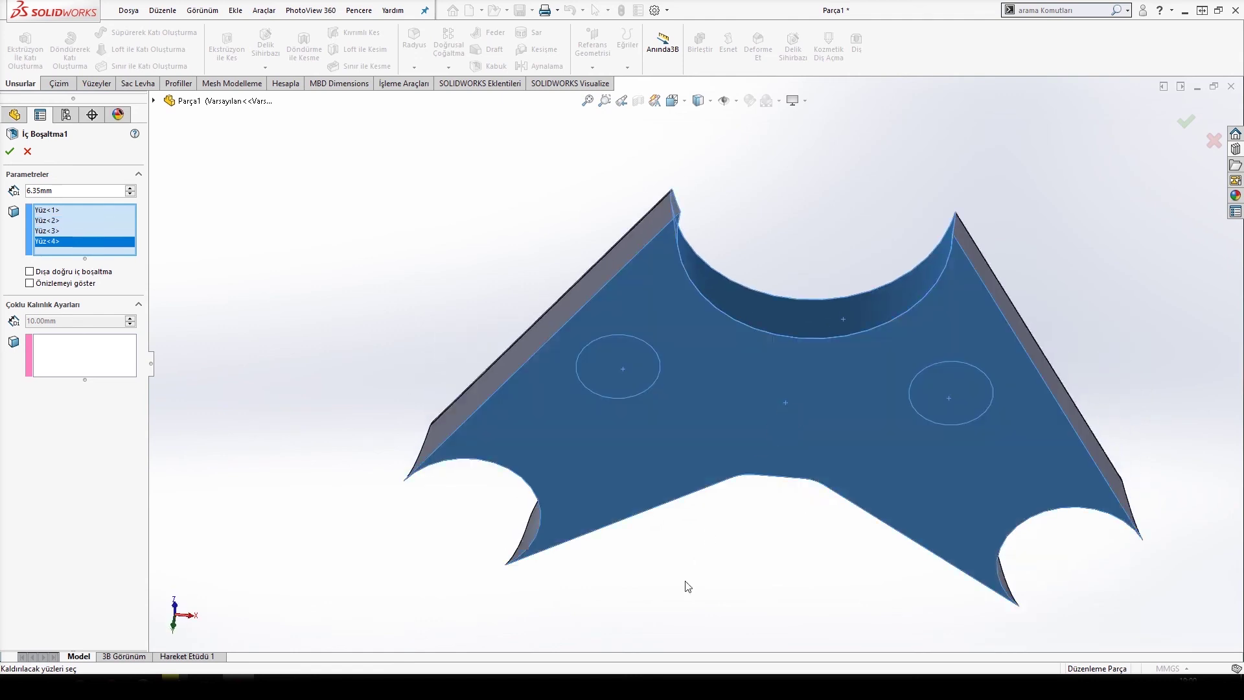
# - Add the solid's two smaller concave end faces to the shell's faces to remove
pyautogui.moveTo(689, 586); pyautogui.dragTo(838, 436, button='middle')
pyautogui.click(803, 324)
pyautogui.moveTo(794, 577); pyautogui.dragTo(861, 352, button='middle')
pyautogui.click(724, 524)
# - Preview the shell, try the outward shell option, and create the shell inward
pyautogui.moveTo(703, 587); pyautogui.dragTo(737, 494, button='middle')
pyautogui.click(30, 293)
pyautogui.click(29, 304)
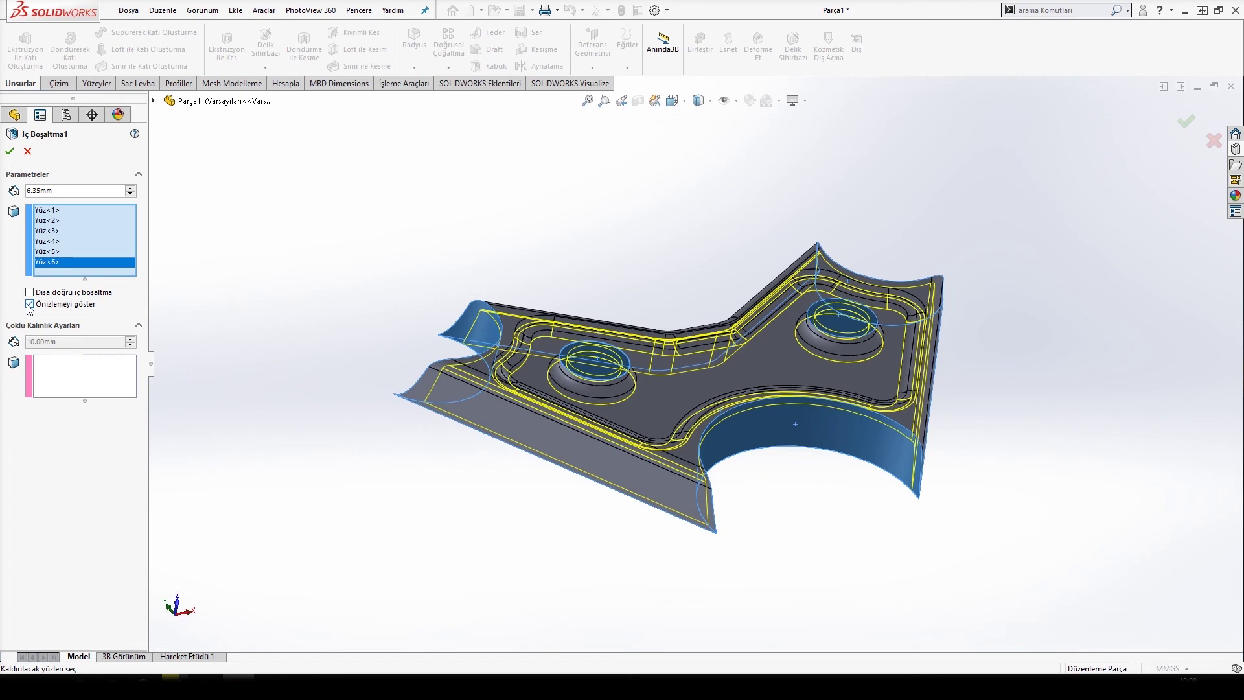
pyautogui.moveTo(428, 454); pyautogui.dragTo(389, 415, button='middle')
pyautogui.click(30, 293)
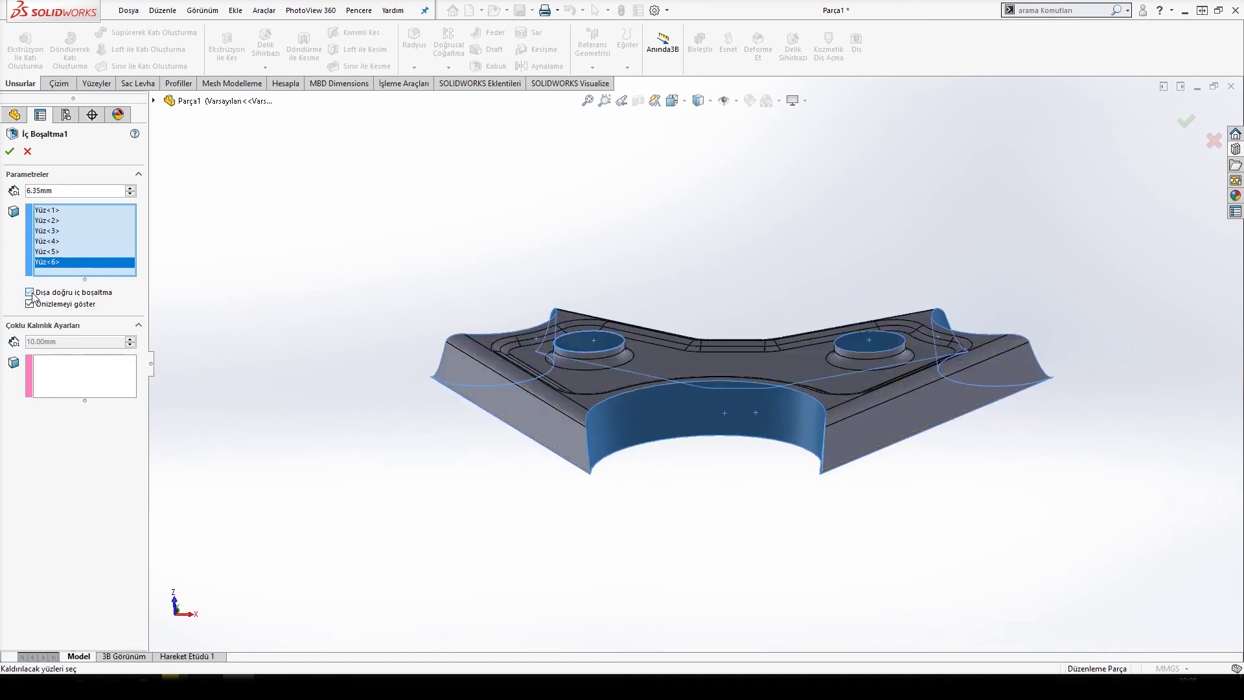
pyautogui.click(31, 292)
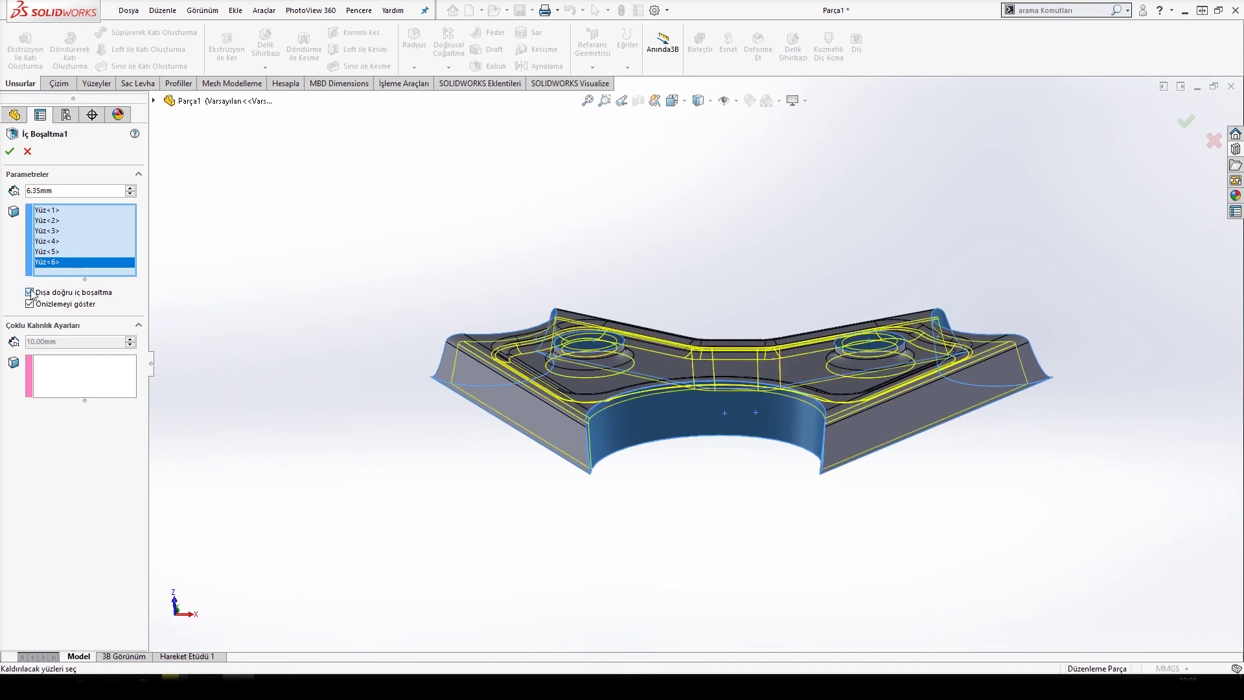
pyautogui.click(11, 151)
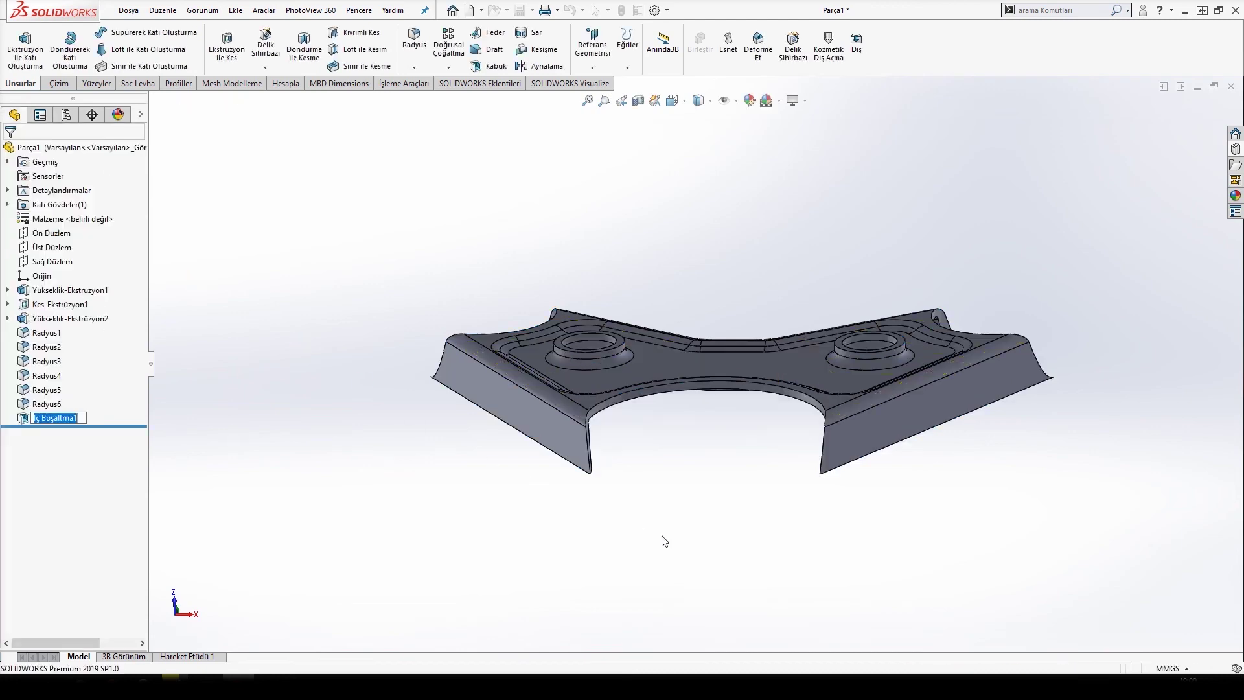
# - Set up a 0.2 mm fillet on the outer top rim edges of both hollow bosses
pyautogui.moveTo(700, 549); pyautogui.dragTo(687, 288, button='middle')
pyautogui.scroll(-5, 706, 295)
pyautogui.scroll(-4, 634, 341)
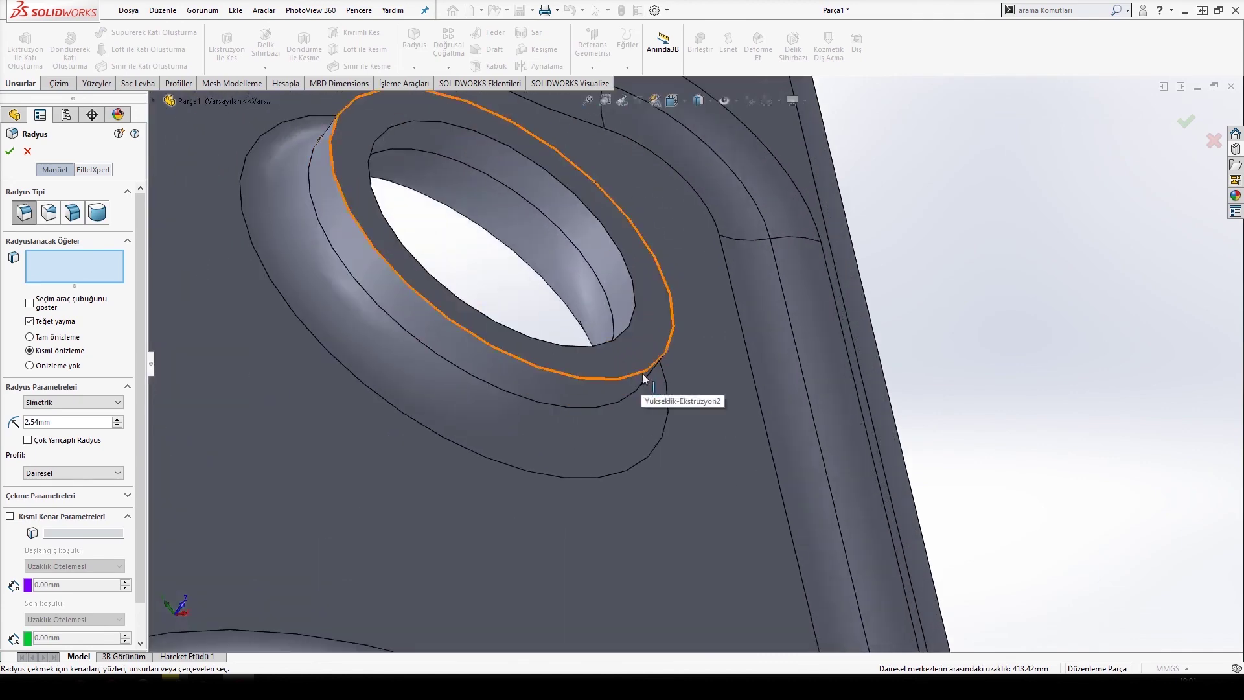
pyautogui.click(643, 373)
pyautogui.scroll(10, 643, 374)
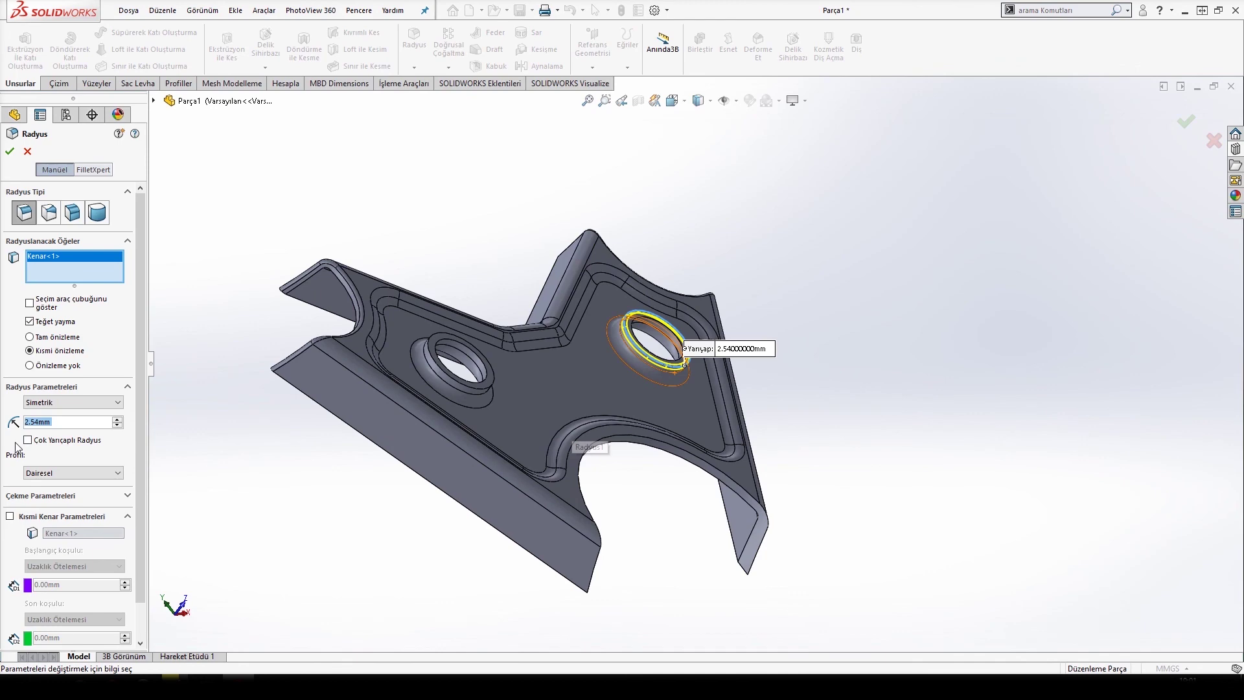
pyautogui.write('0.2')
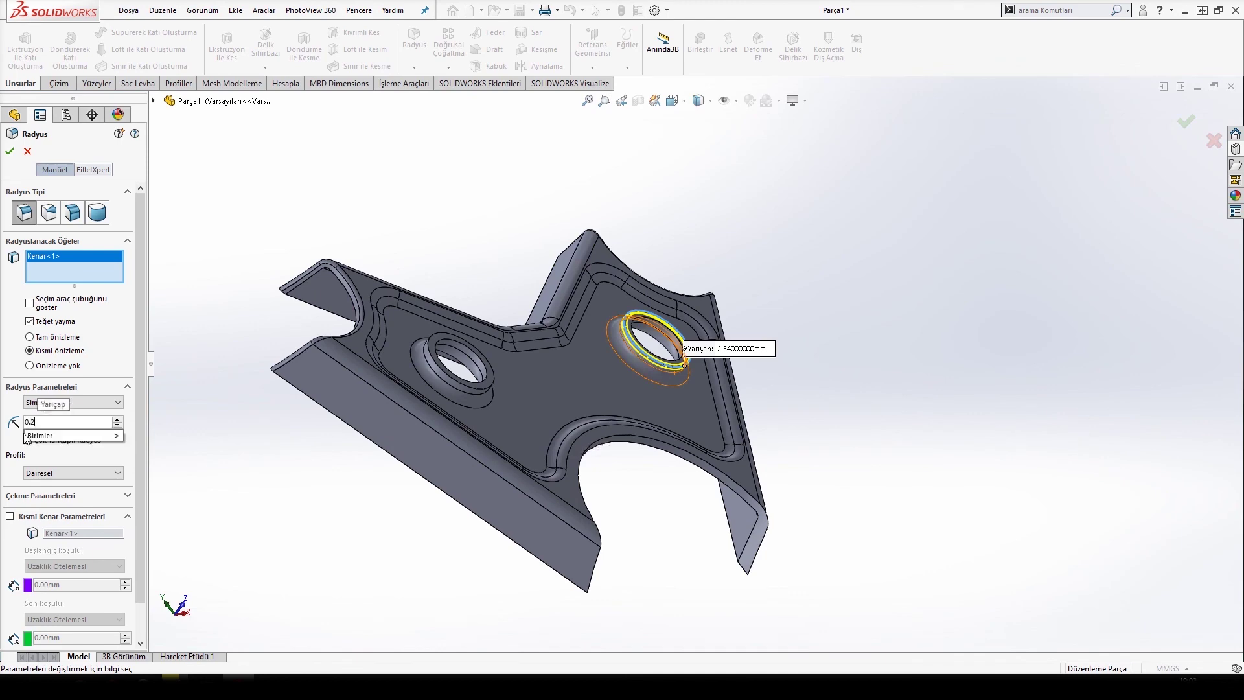
pyautogui.press('Return')
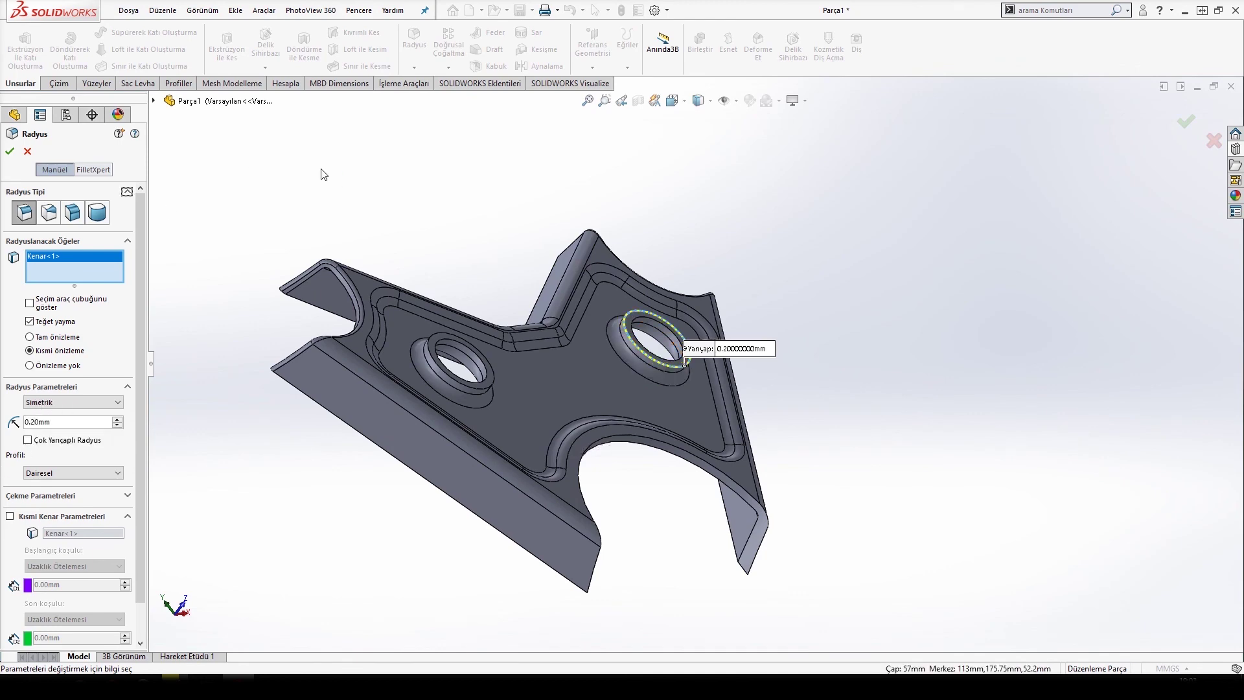
pyautogui.scroll(-8, 440, 395)
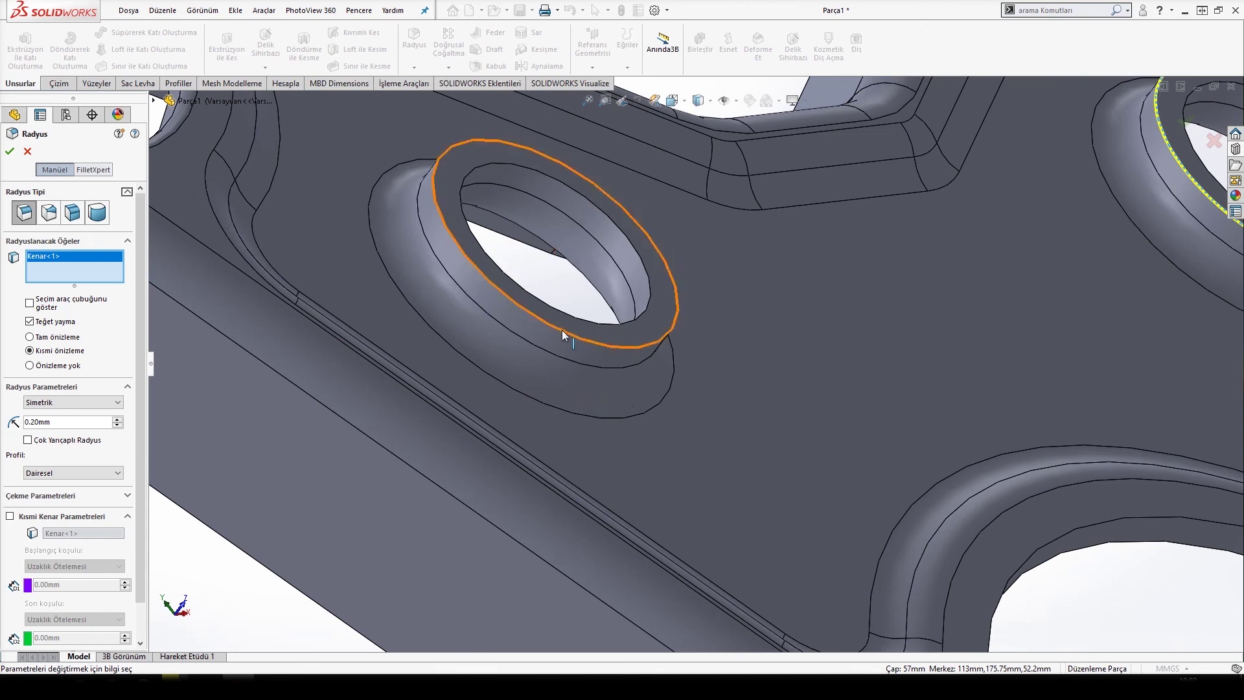
pyautogui.click(568, 349)
# - Add the pocket floor's underside face and the surrounding shell faces to the 0.2 mm fillet selection and apply it
pyautogui.moveTo(569, 350); pyautogui.dragTo(710, 271, button='middle')
pyautogui.scroll(6, 696, 276)
pyautogui.scroll(4, 616, 408)
pyautogui.scroll(-3, 567, 504)
pyautogui.moveTo(566, 510); pyautogui.dragTo(622, 400, button='middle')
pyautogui.scroll(-3, 623, 399)
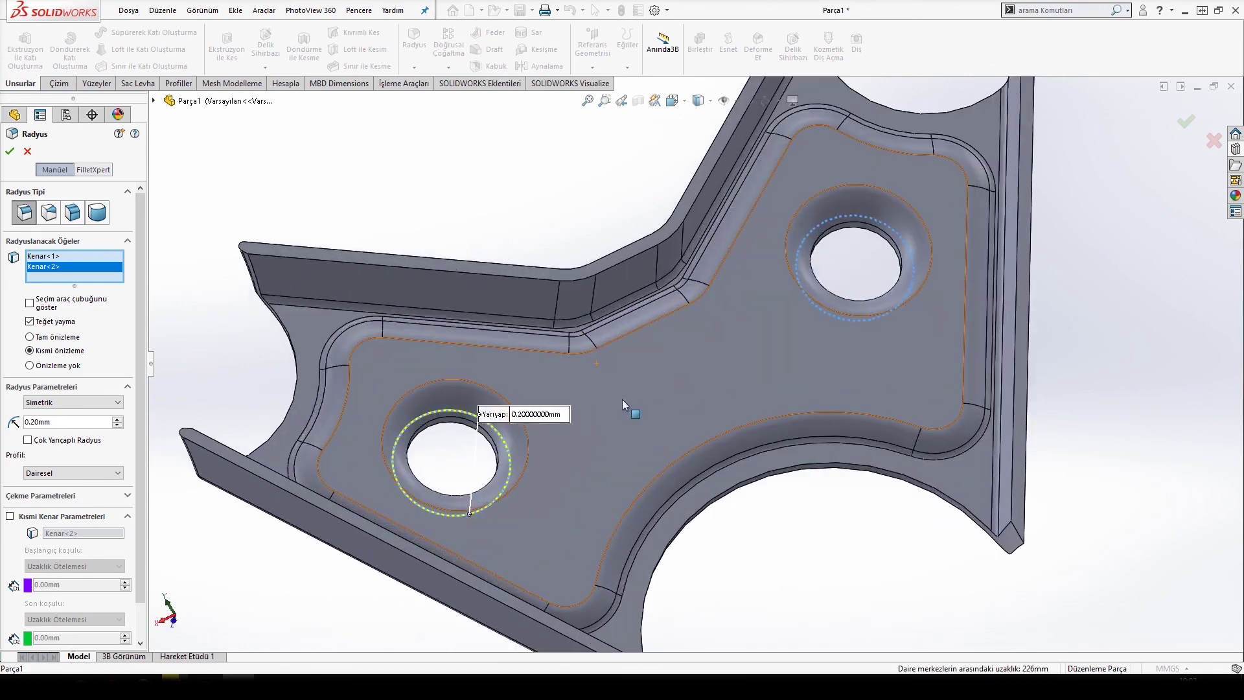
pyautogui.click(661, 406)
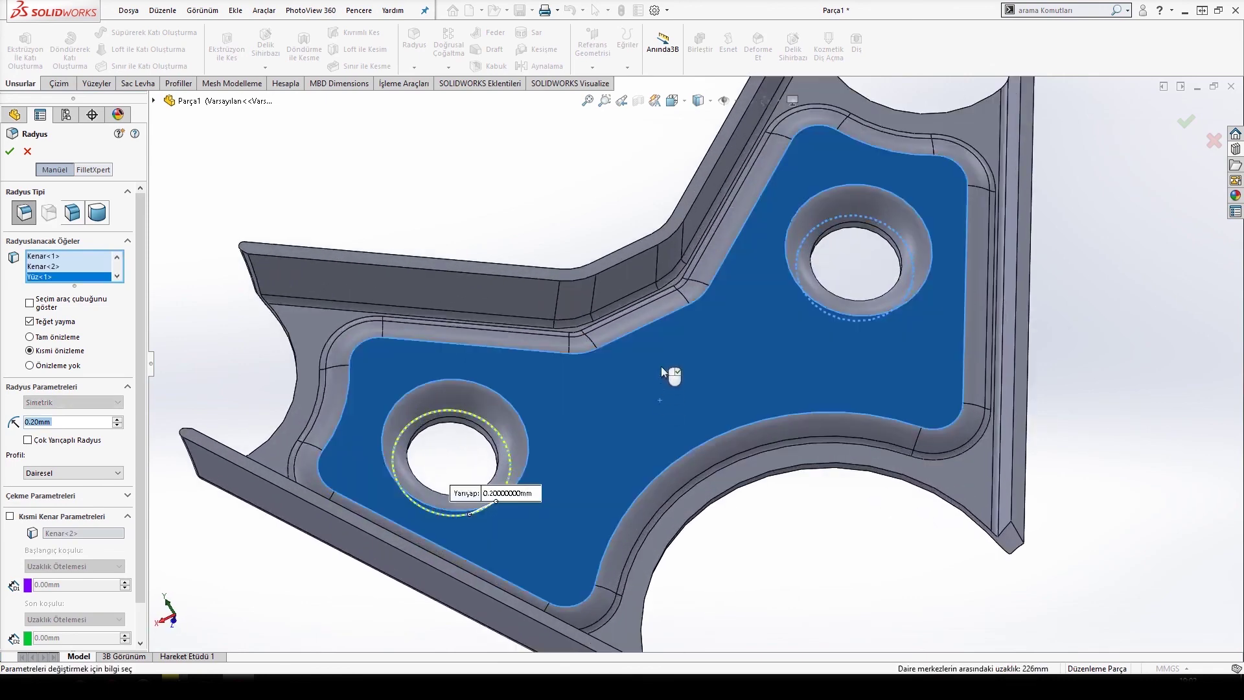
pyautogui.click(983, 493)
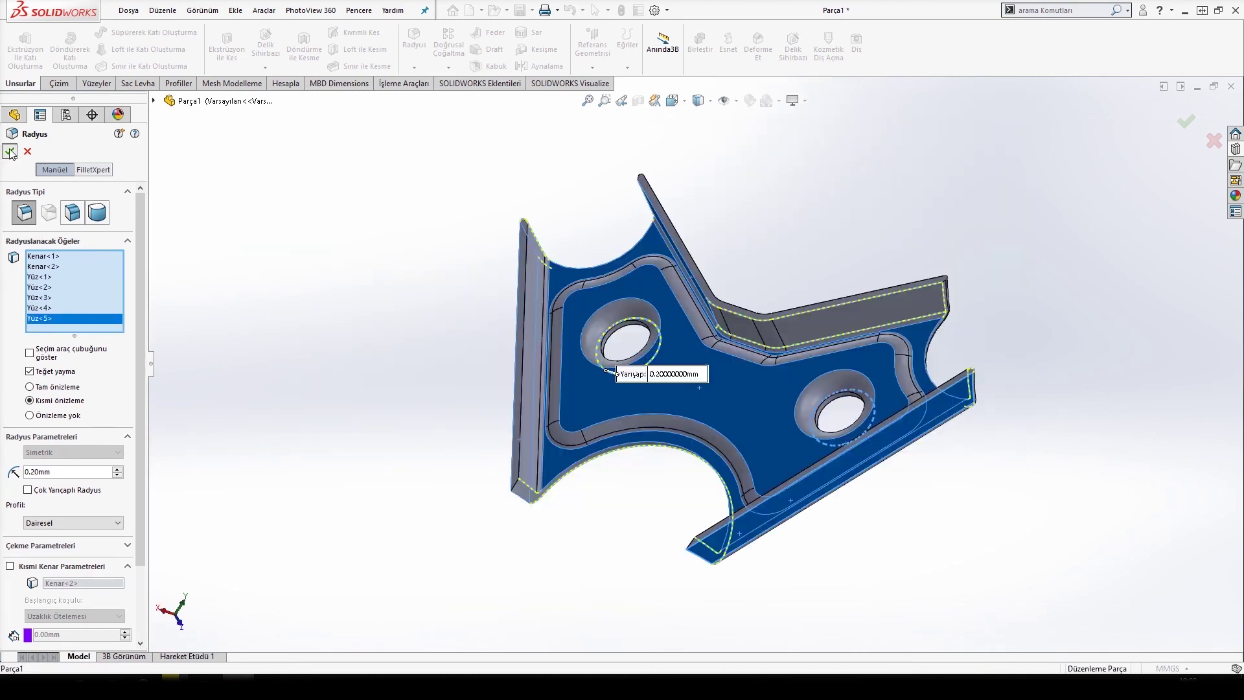
pyautogui.click(10, 153)
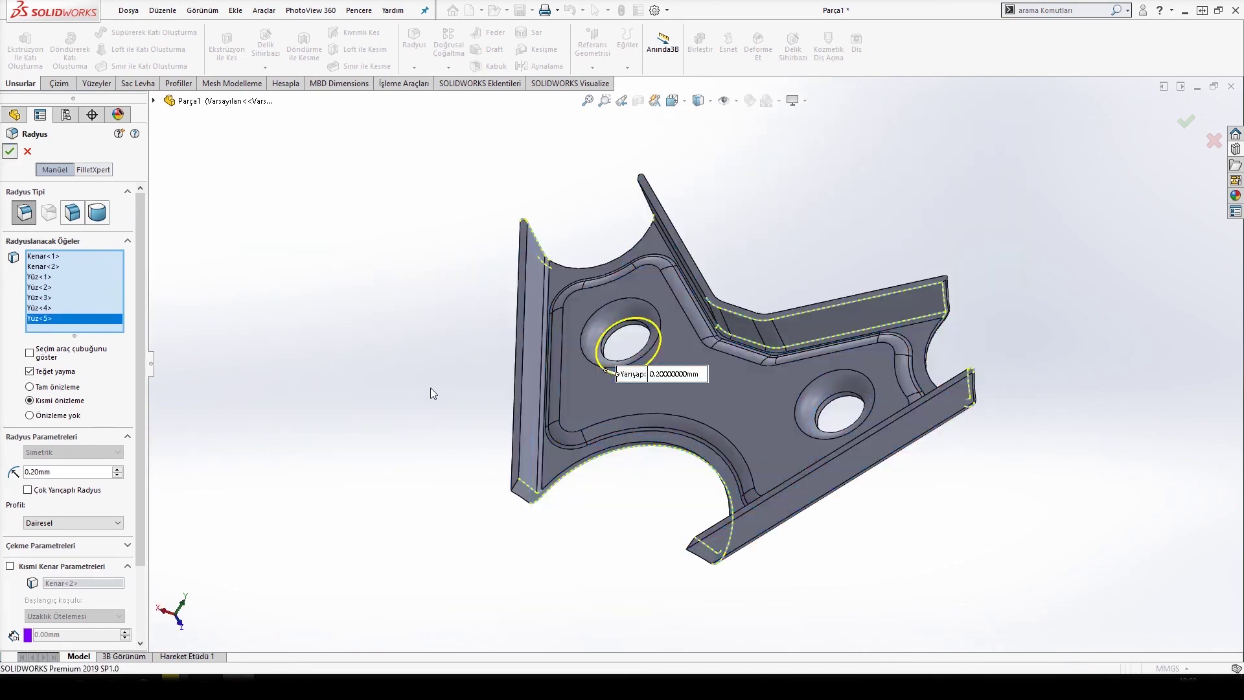
pyautogui.moveTo(481, 401); pyautogui.dragTo(789, 536, button='middle')
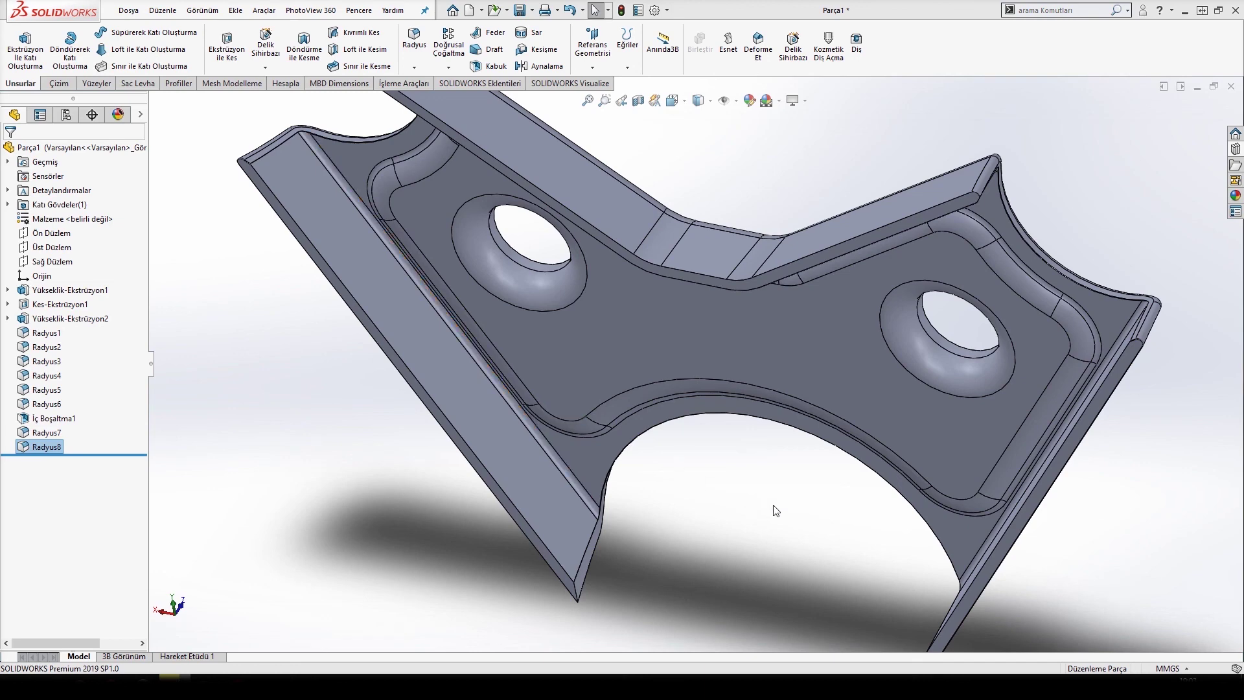
pyautogui.scroll(5, 823, 551)
pyautogui.moveTo(817, 495); pyautogui.dragTo(526, 547, button='middle')
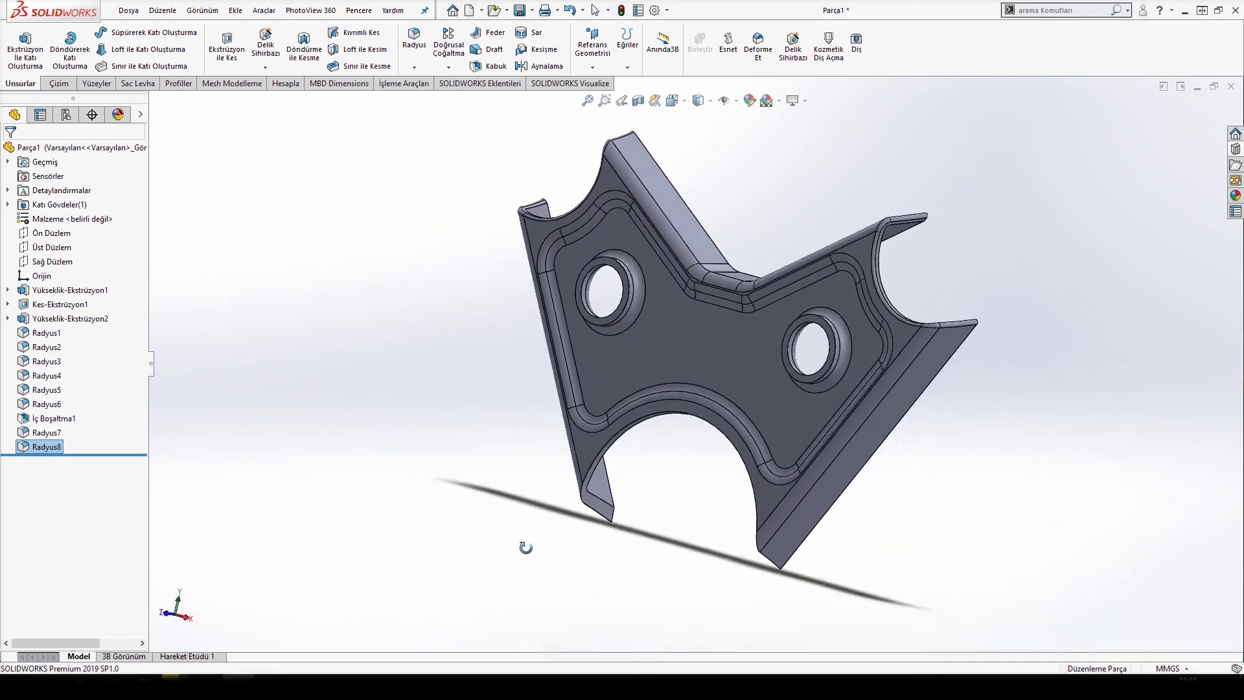